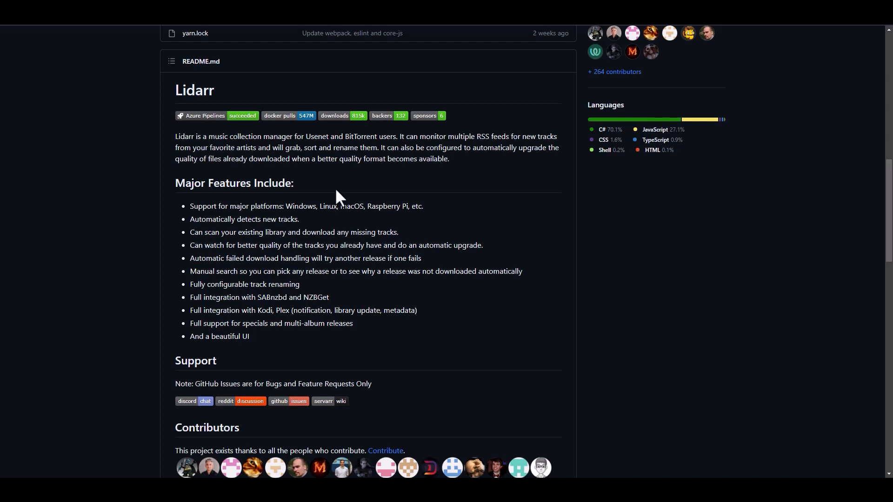
Highlight 'music collection' and 'Usenet and BitTorrent' in Lidarr's README description
drag(261, 137, 209, 138)
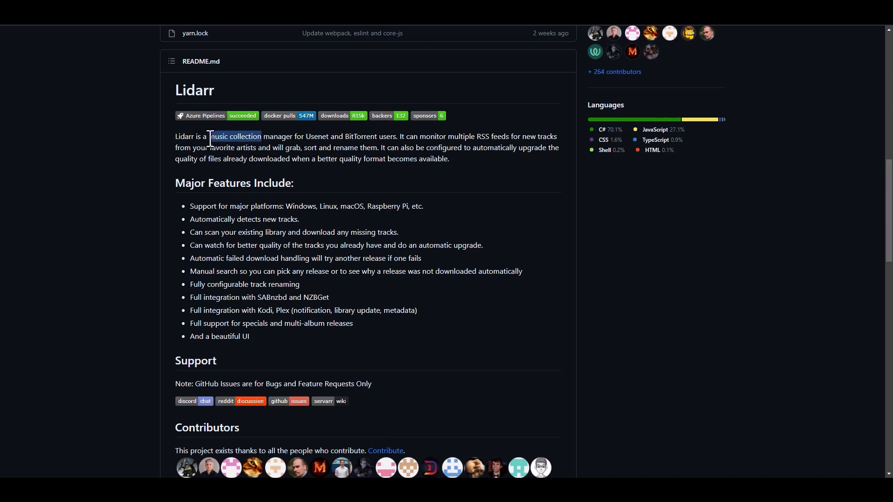
click(288, 137)
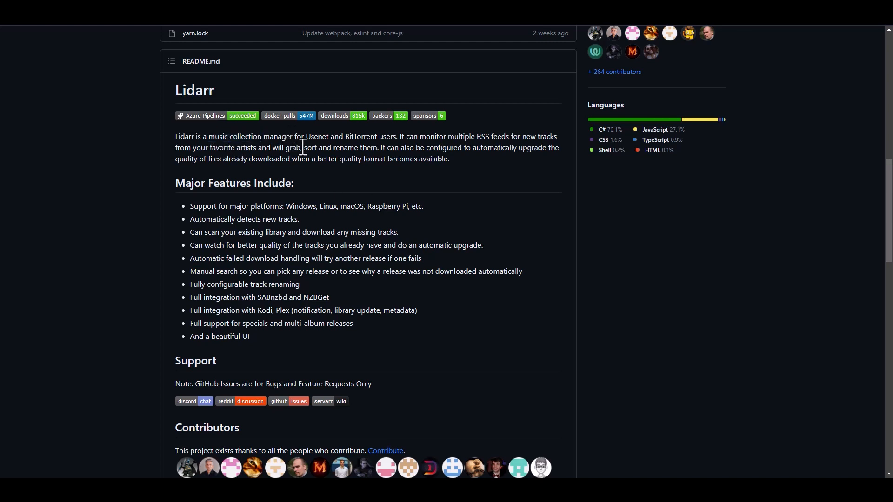
drag(376, 138, 304, 137)
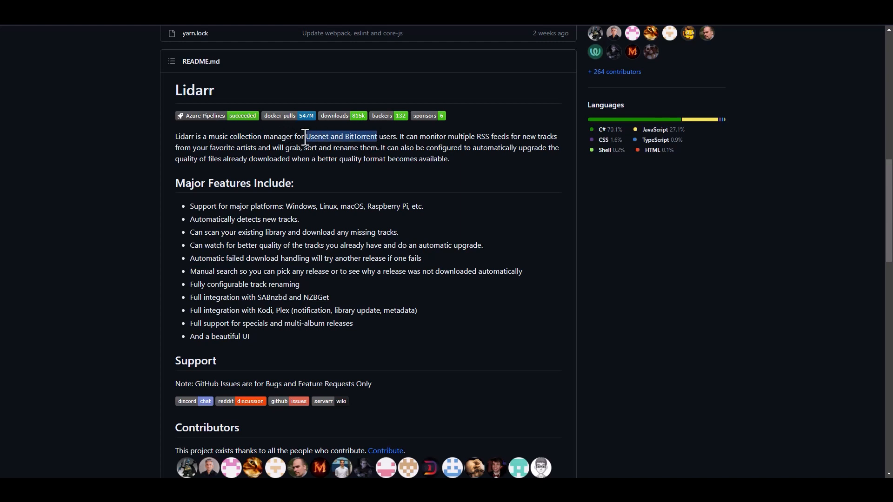
click(410, 139)
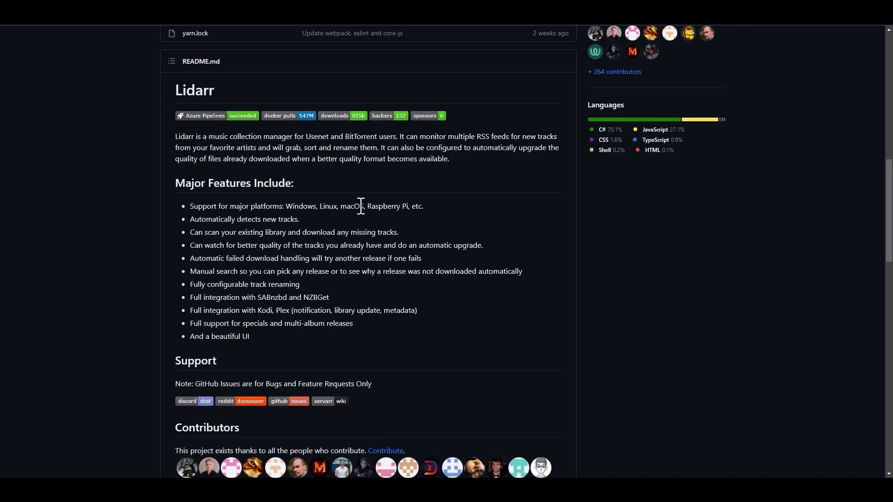
Scroll down through the README's contributors and backers, then back up
scroll(400, 188, down, 1)
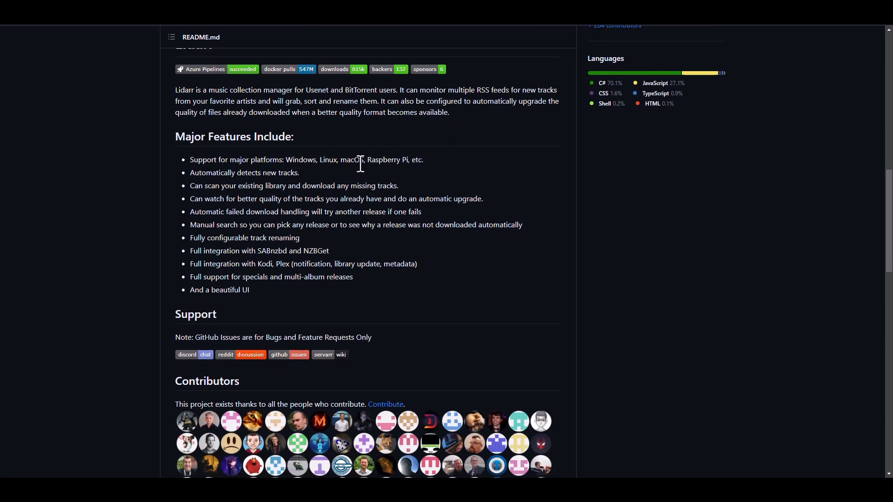
scroll(456, 173, down, 2)
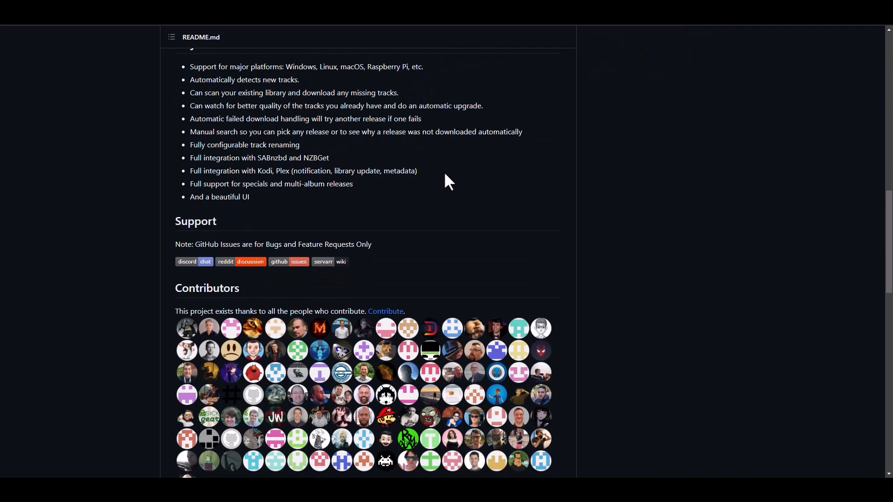
scroll(455, 185, down, 12)
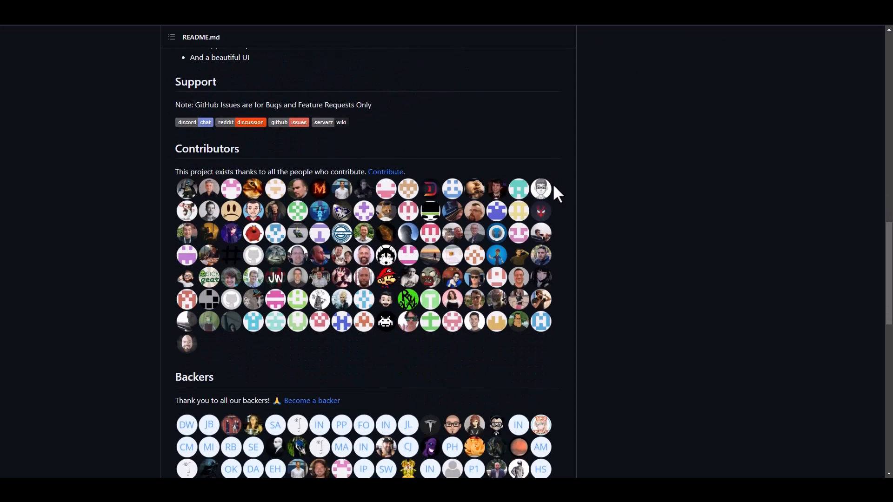
scroll(604, 240, up, 20)
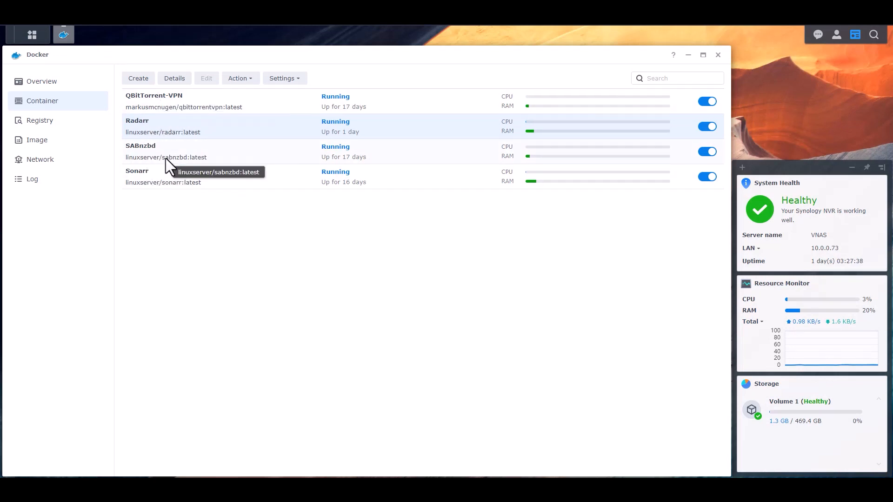
Search the Docker registry for lidarr in place of the old radarr query
click(62, 122)
click(635, 78)
key(ctrl+a)
key(BackSpace)
text(lidarr)
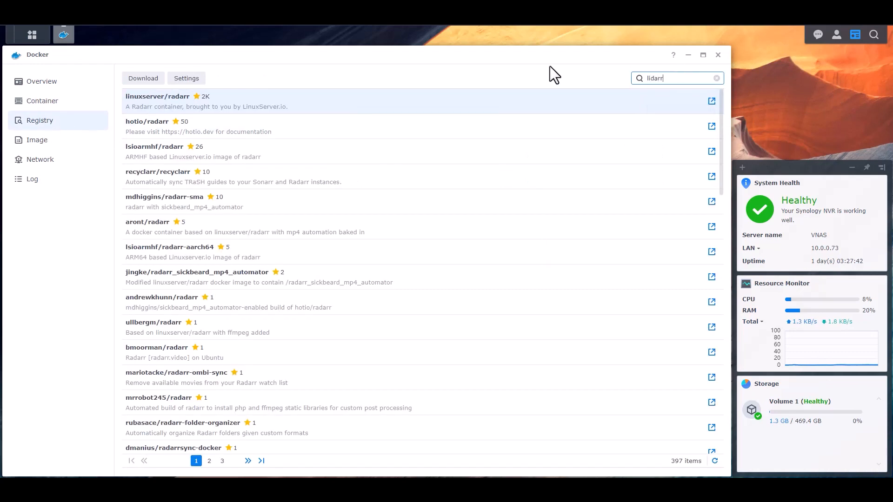
key(Return)
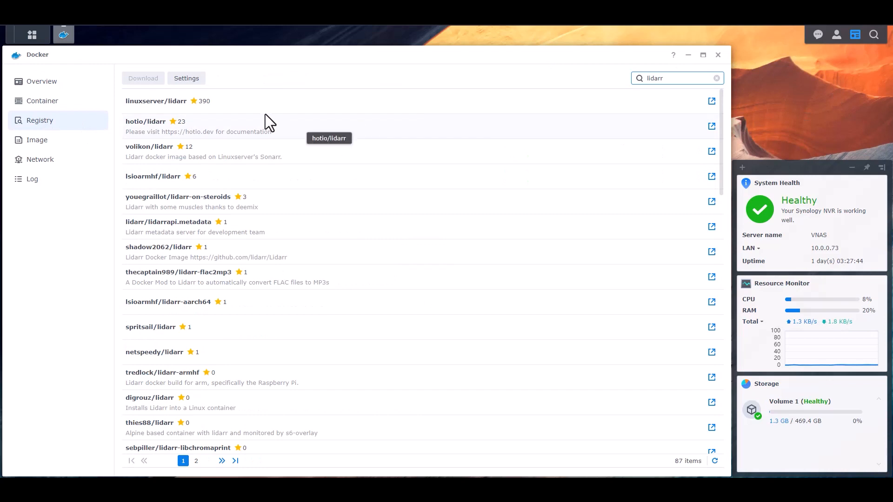
Download the linuxserver/lidarr image with the latest tag
click(261, 99)
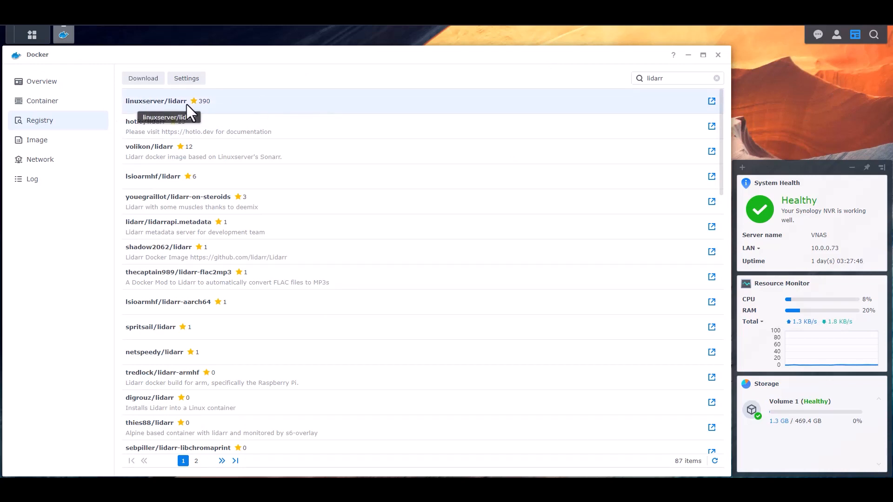
right_click(250, 104)
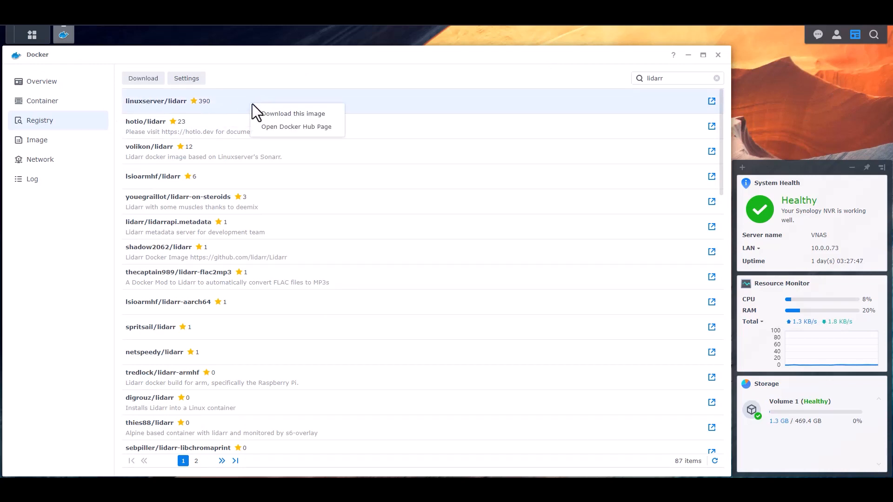
click(278, 114)
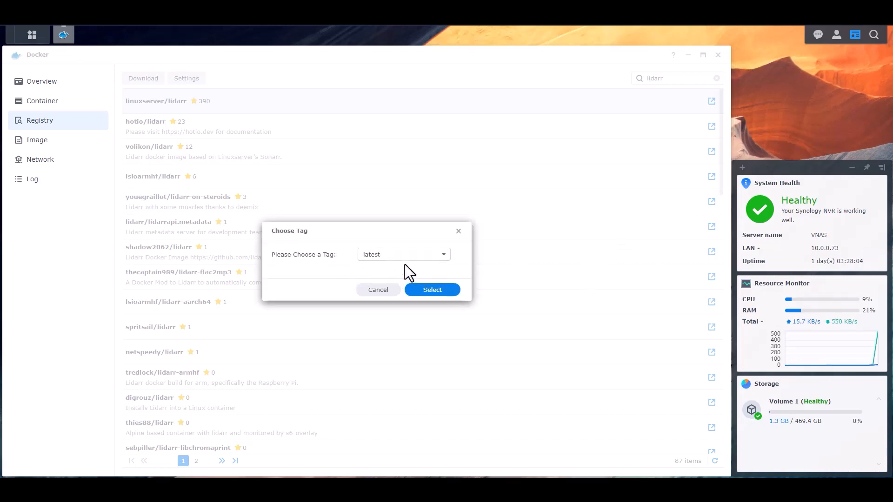
click(432, 290)
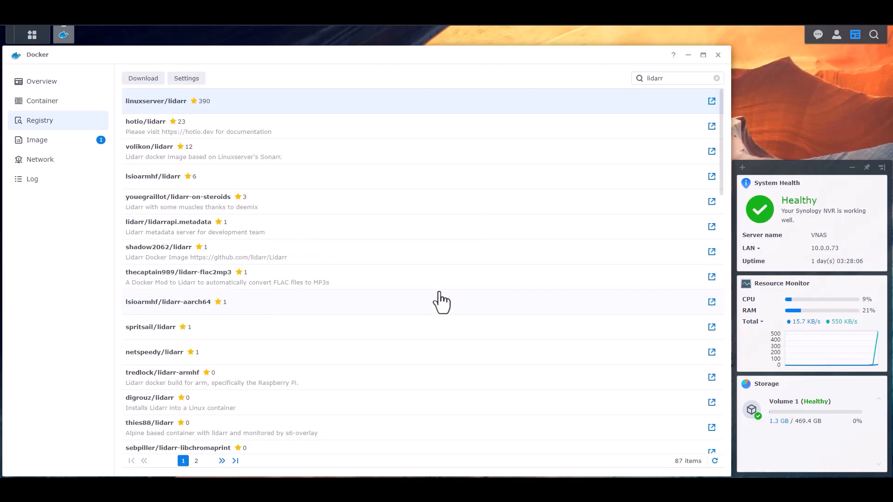
Check the image list for the downloaded lidarr image and clear all notifications
click(39, 140)
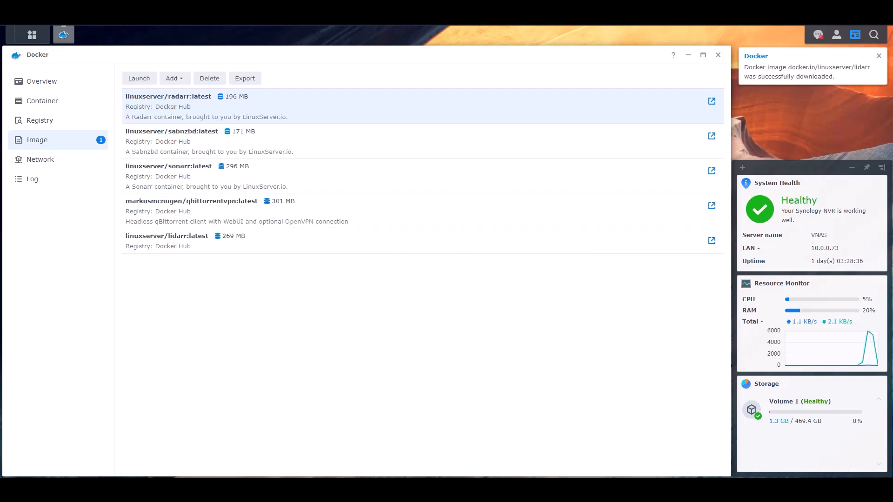
click(818, 36)
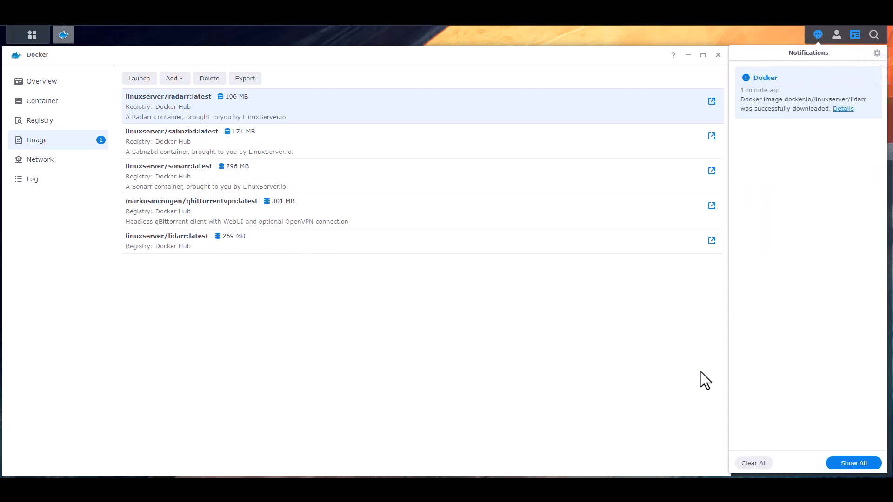
click(754, 464)
click(543, 271)
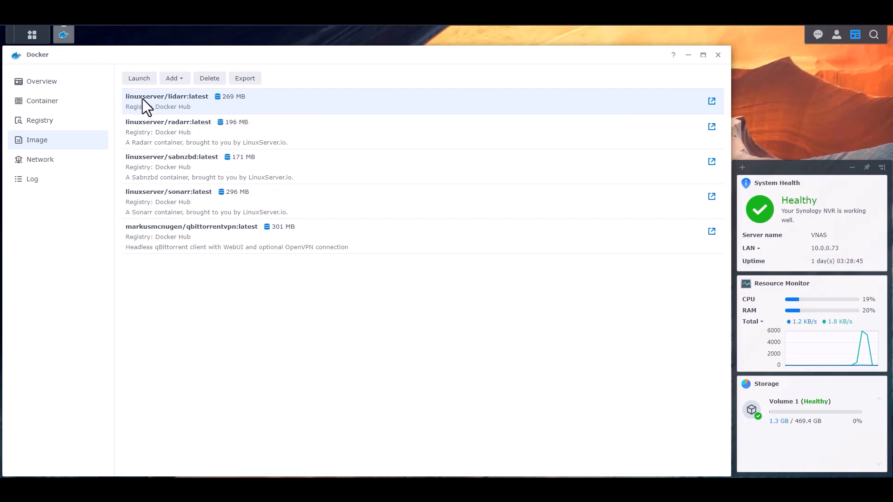
Launch a bridge-network container from the lidarr image named Lidarr with resource limitation enabled
click(139, 78)
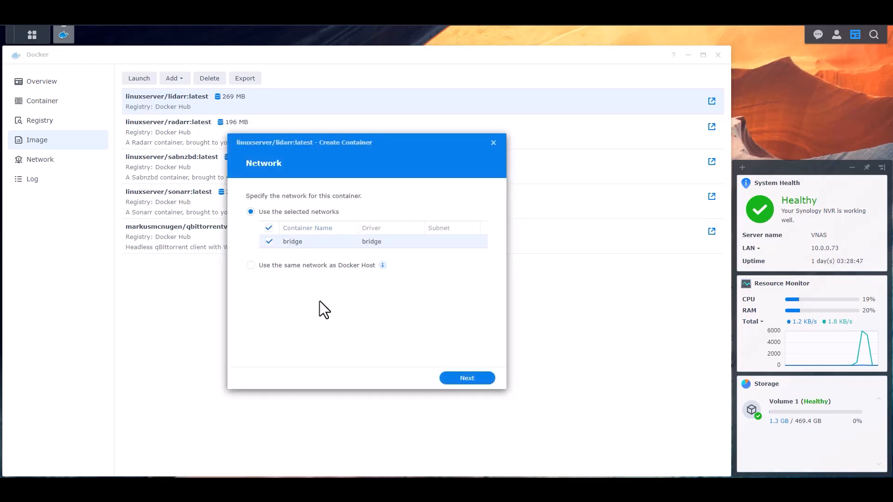
click(481, 383)
drag(376, 196, 197, 183)
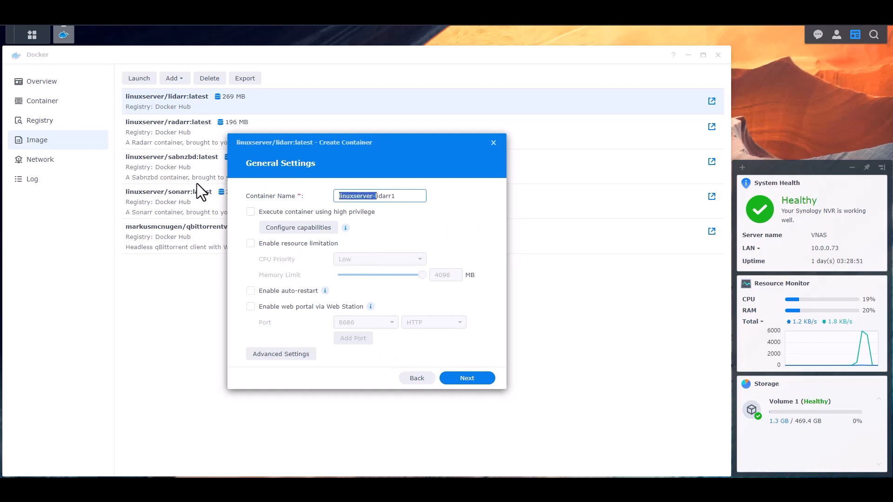
text(Lidarr)
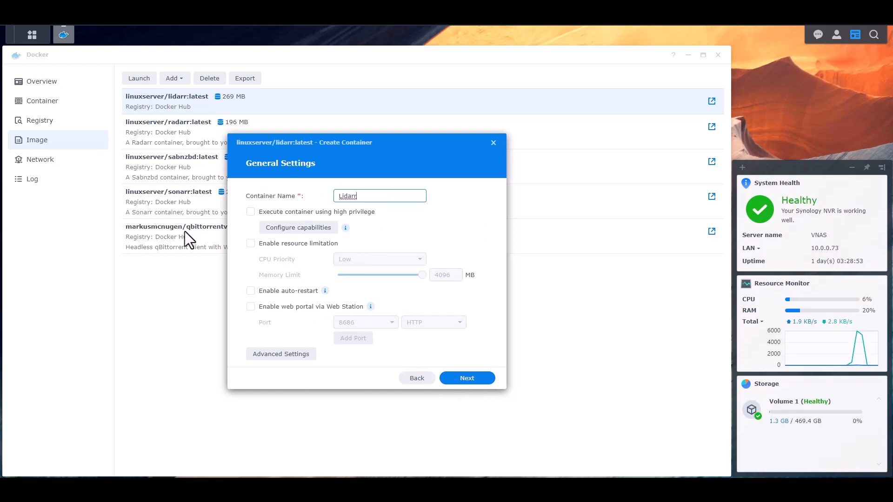
click(266, 244)
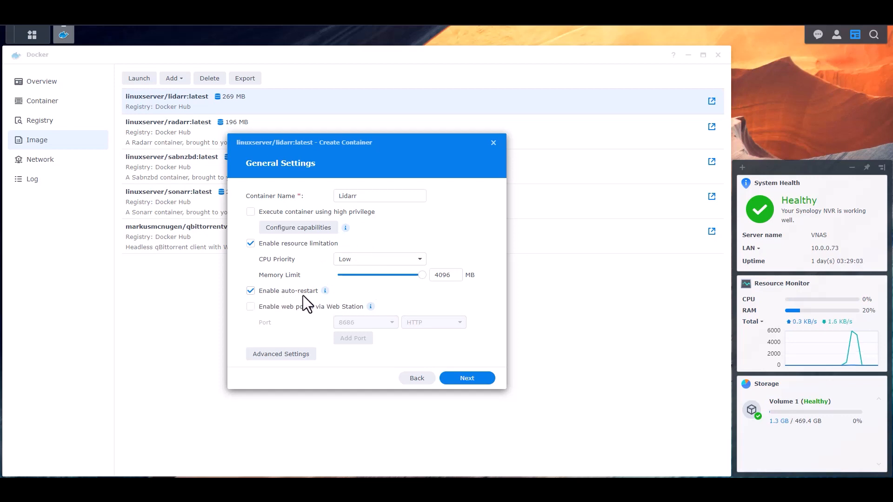
Add environment variable rows in Advanced Settings and set PUID to 1026
click(278, 354)
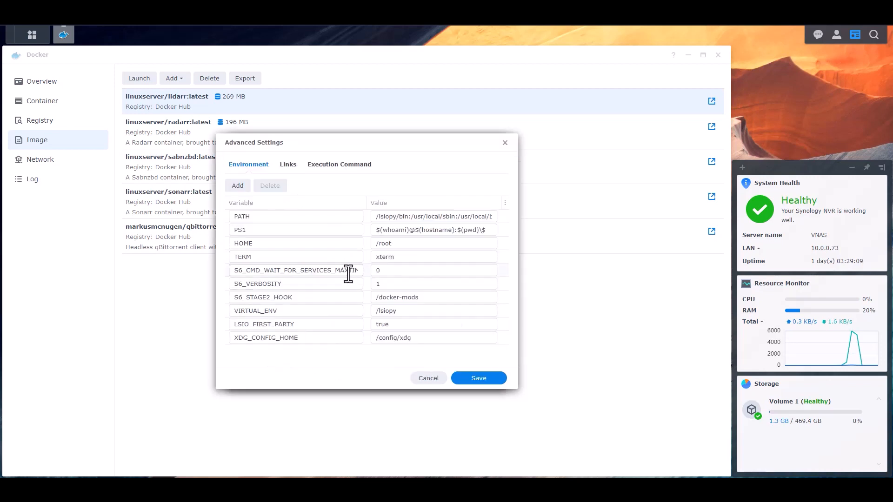
click(238, 188)
click(238, 188)
click(239, 188)
scroll(352, 292, down, 1)
click(313, 329)
text(PUID)
key(Tab)
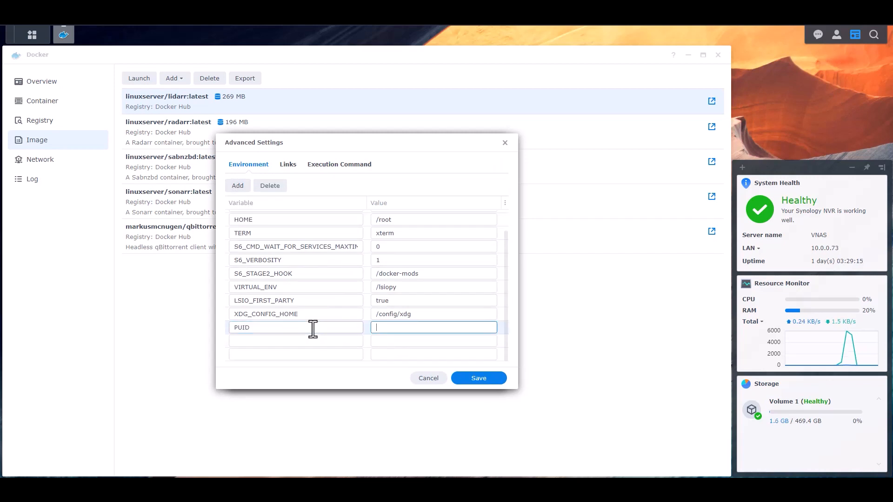
text(1026)
Set PGID to 100 and TZ to America/New_York, then save the variables
key(Tab)
text(PGID)
key(Tab)
text(100)
key(Tab)
text(TZ)
key(Tab)
text(America/New_)
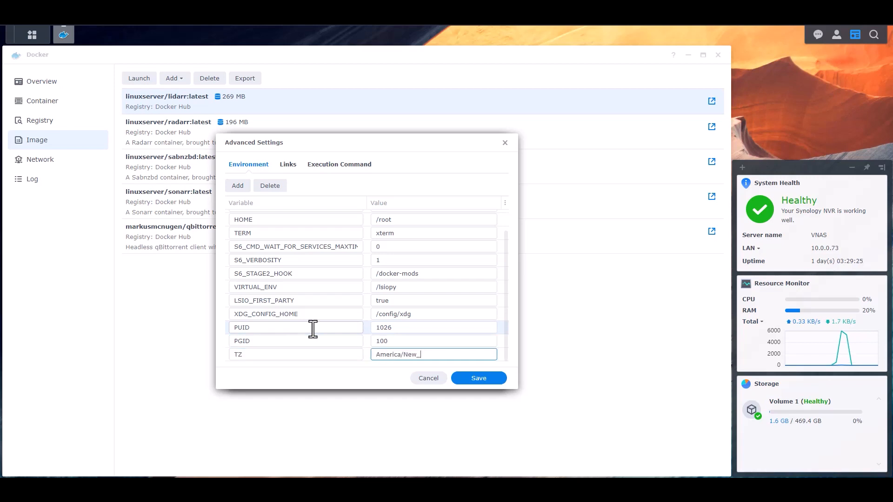
text(York)
click(484, 378)
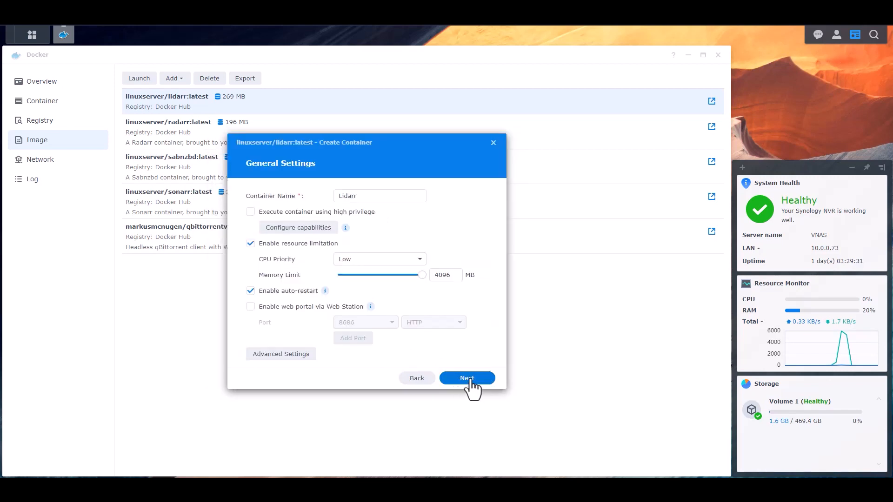
Enter local port 8084 for the Lidarr container's port 8686
click(470, 379)
click(279, 251)
double_click(362, 251)
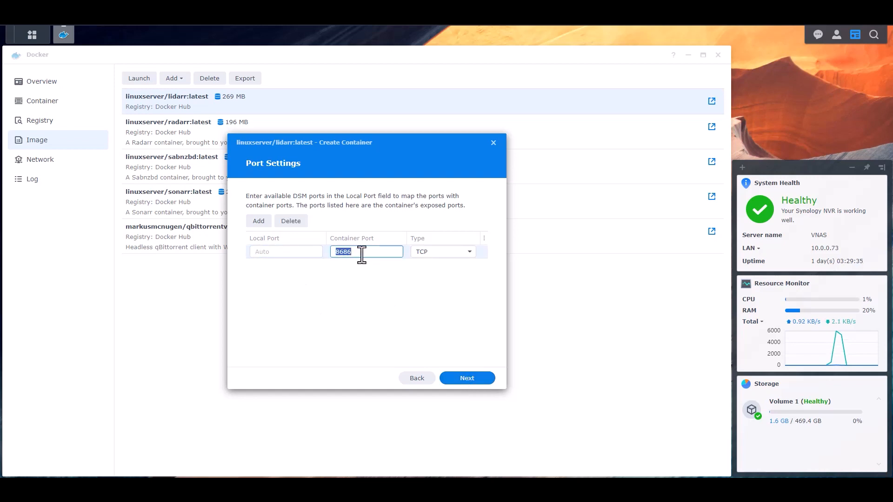
click(284, 252)
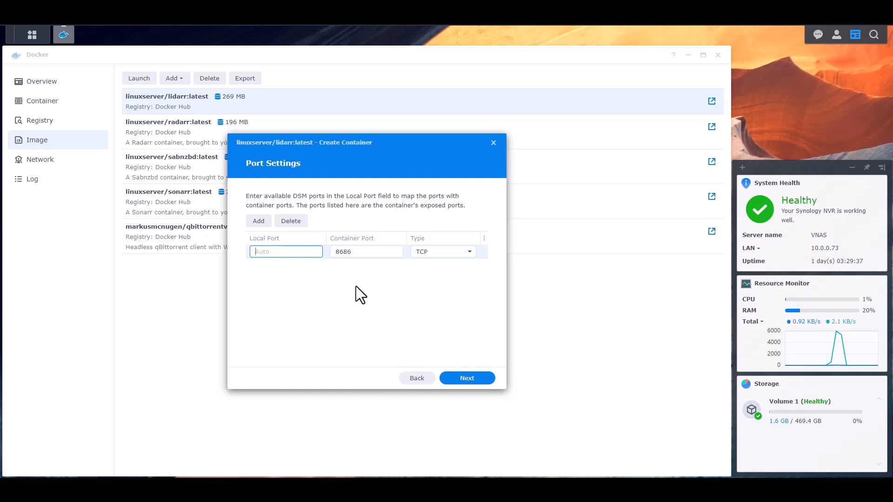
text(8084)
click(356, 285)
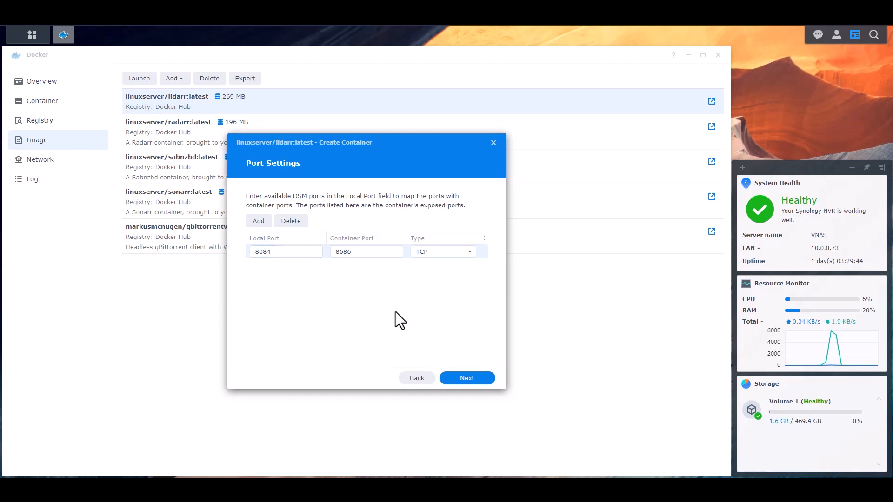
click(468, 380)
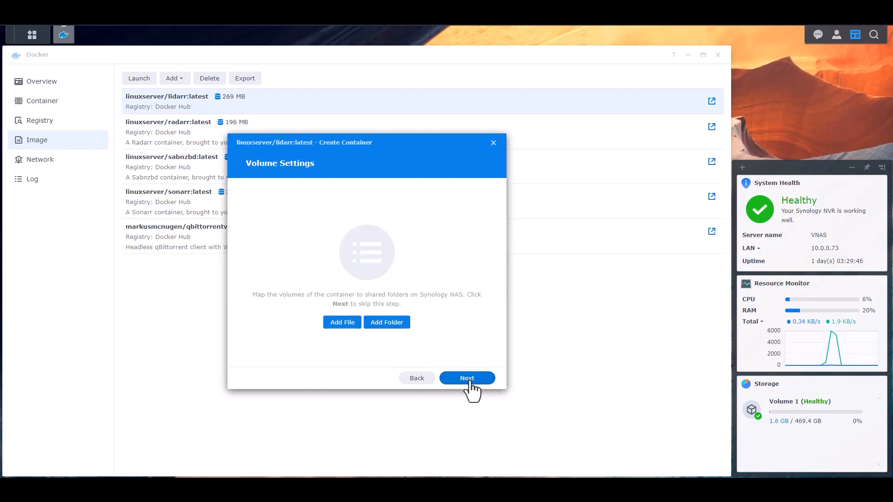
Create a Lidarr folder under docker/Configs and add it as a volume
click(388, 324)
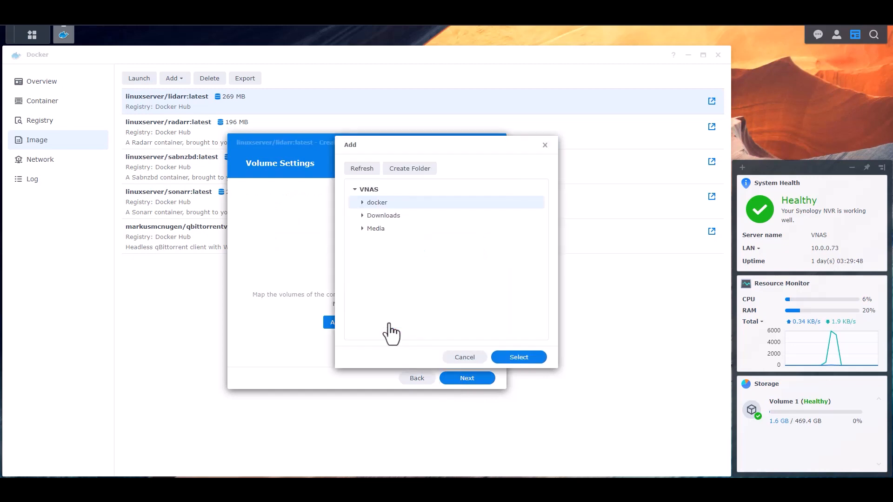
click(362, 202)
click(369, 216)
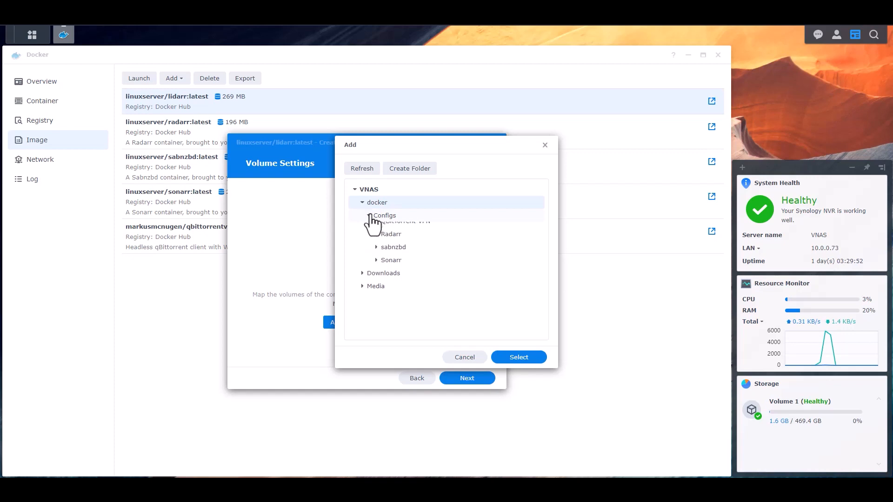
click(384, 215)
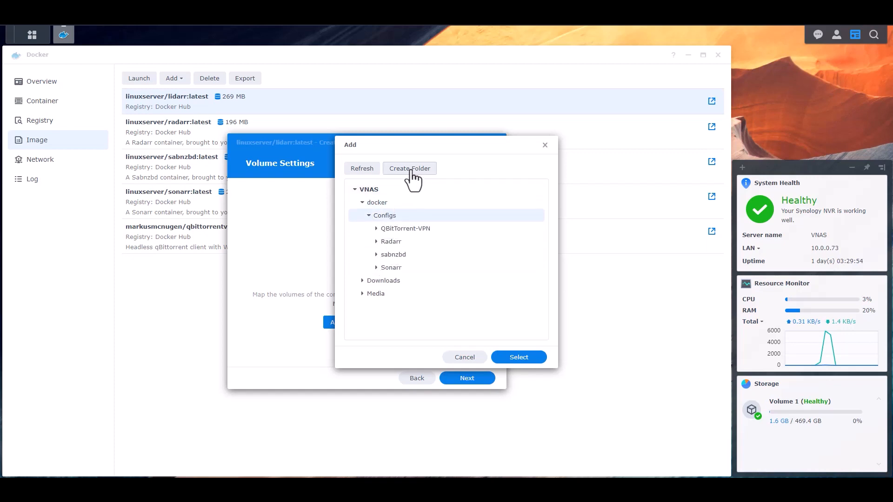
click(410, 169)
text(Lidarr)
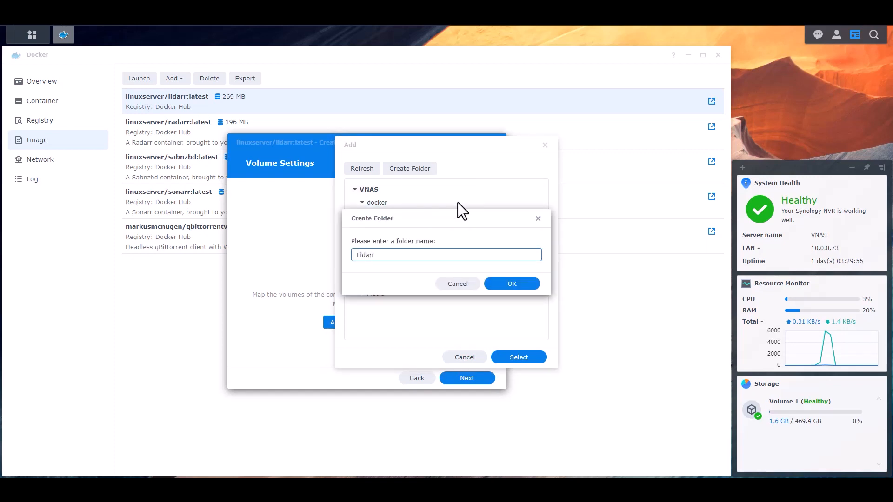
click(513, 284)
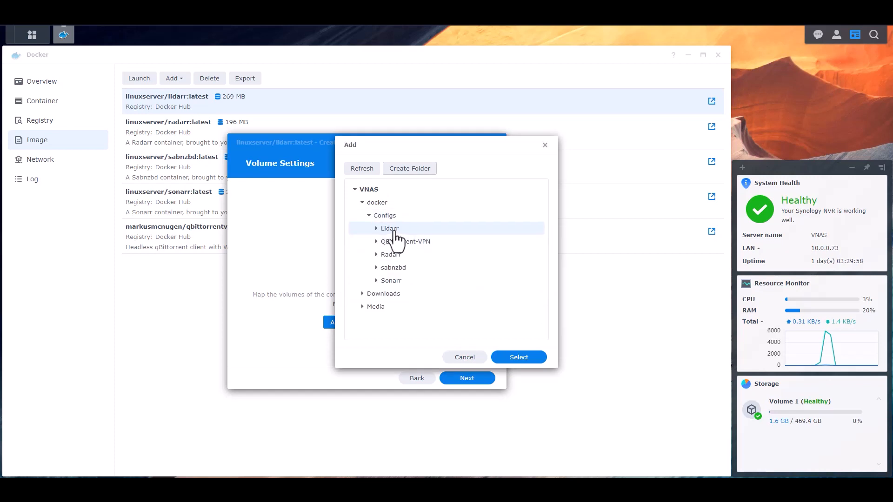
click(531, 359)
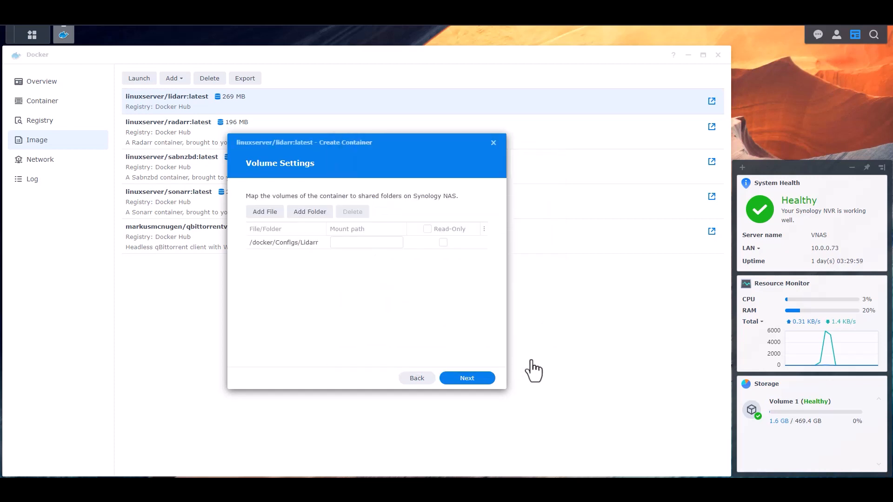
Add the Downloads/completed/lidarr folder as a second volume
click(313, 216)
click(362, 216)
click(368, 228)
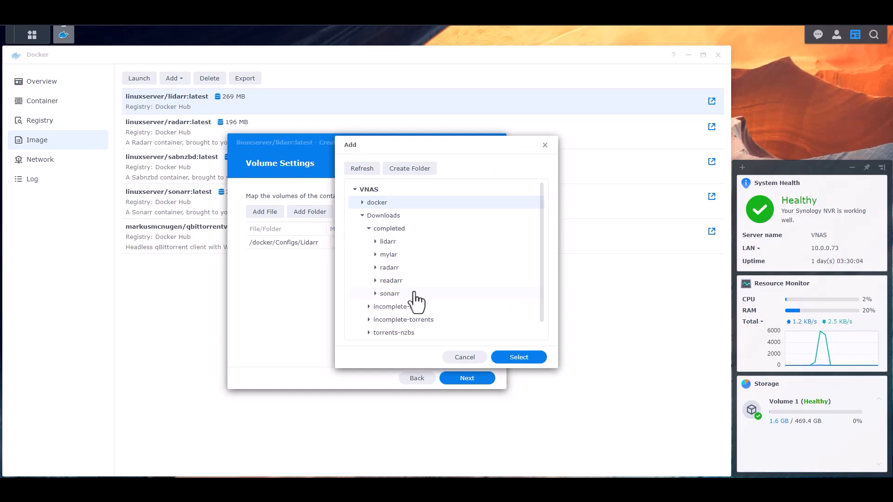
click(389, 242)
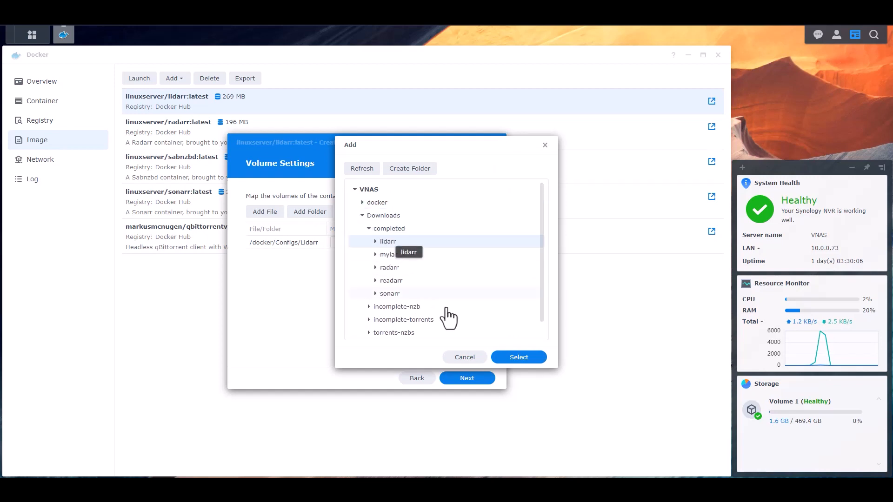
click(527, 357)
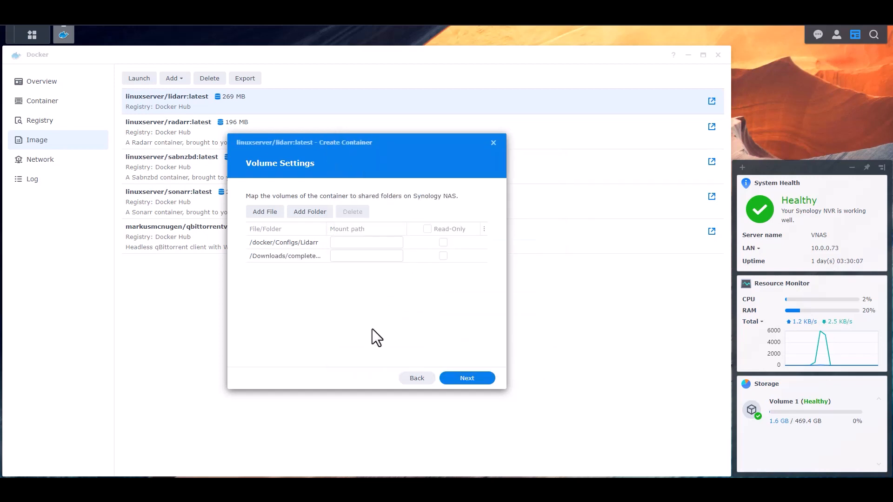
Create a Music folder under Media and add it as a third volume
click(308, 213)
click(362, 228)
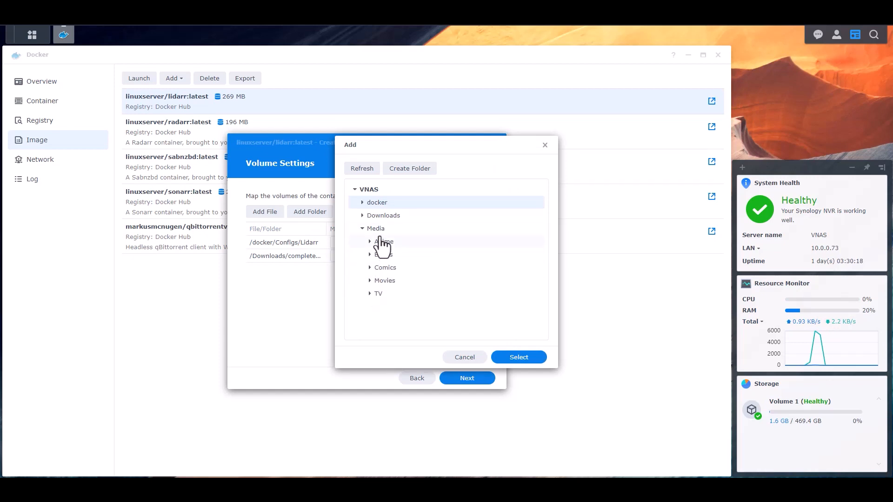
click(377, 230)
click(407, 183)
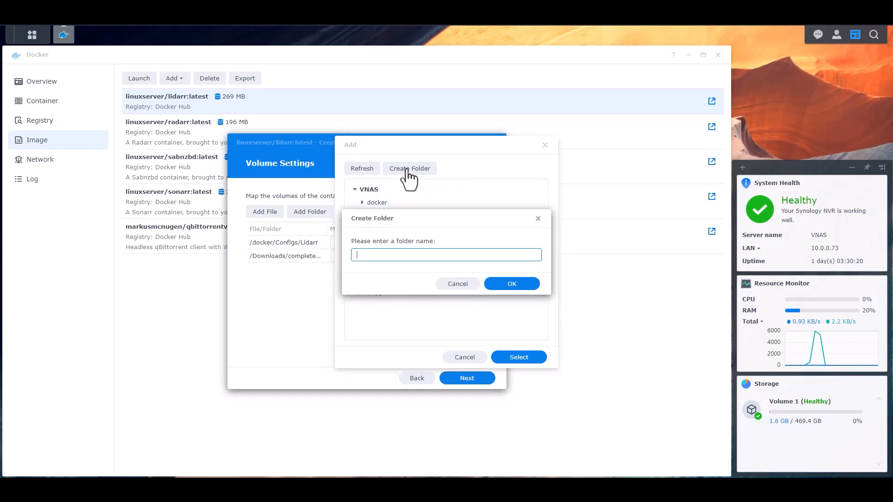
text(Music)
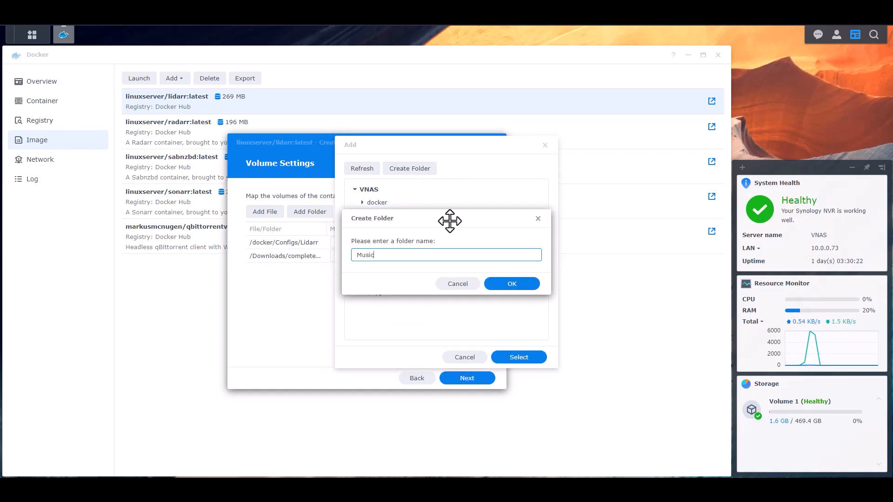
click(511, 283)
click(384, 297)
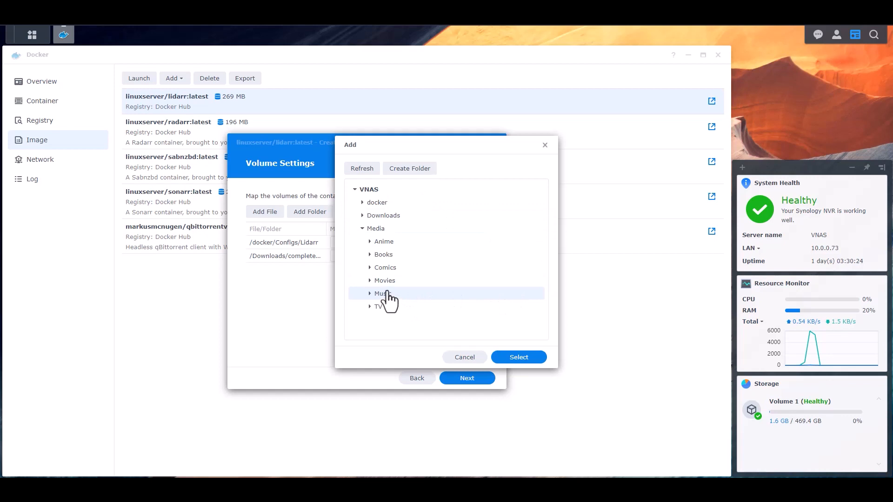
click(519, 357)
Set the three volumes' mount paths to /config, /downloads and /music
click(361, 243)
text(/config)
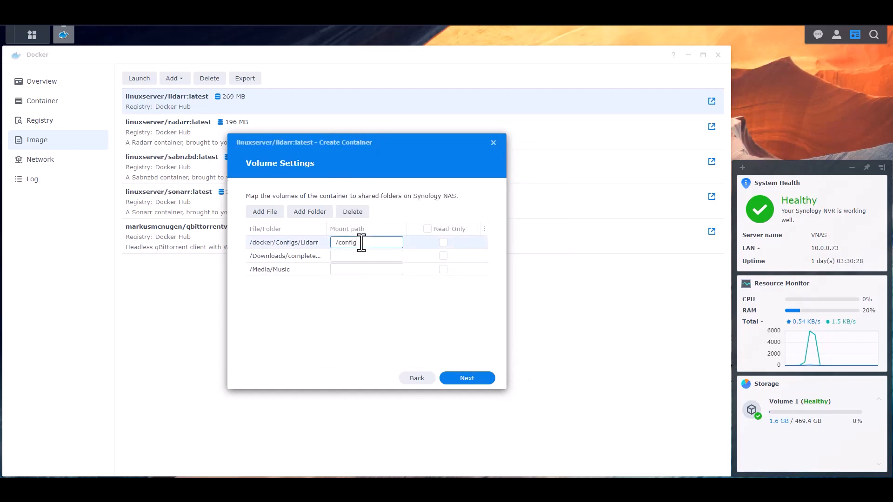
click(370, 257)
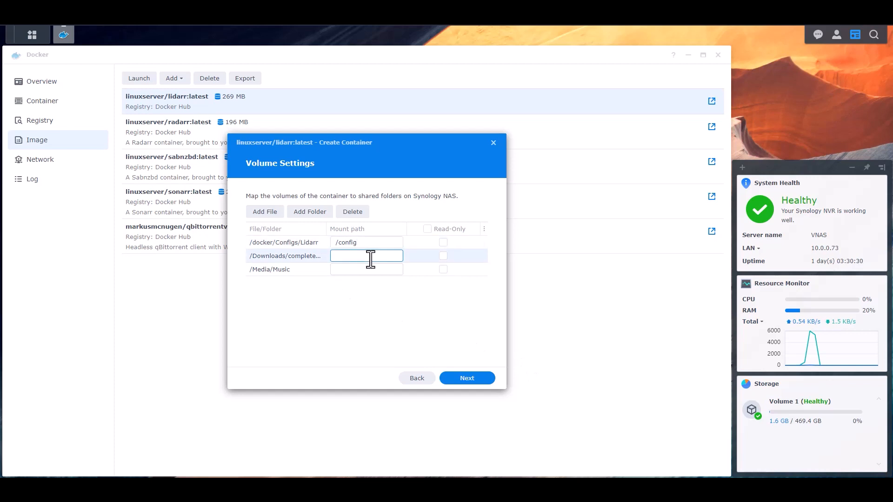
text(downloads)
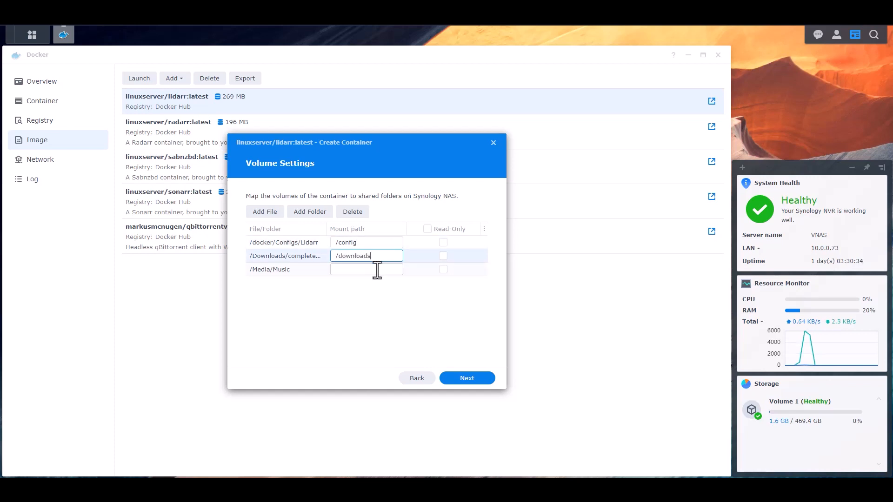
click(377, 270)
text(music)
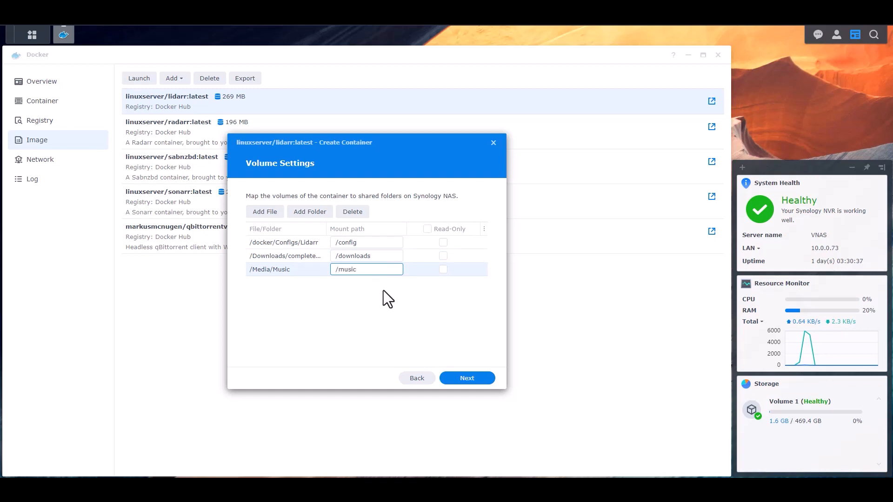
click(372, 315)
Confirm the Summary to create and start Lidarr, then view the container list
click(476, 379)
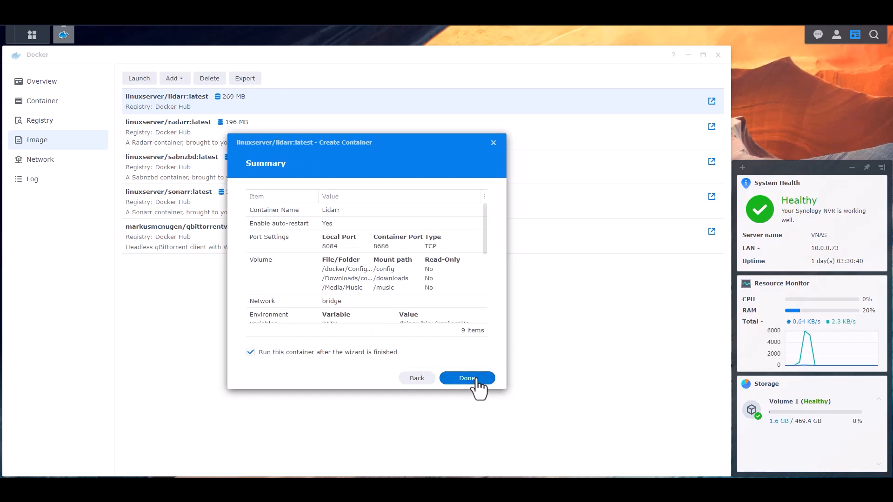
scroll(395, 265, down, 5)
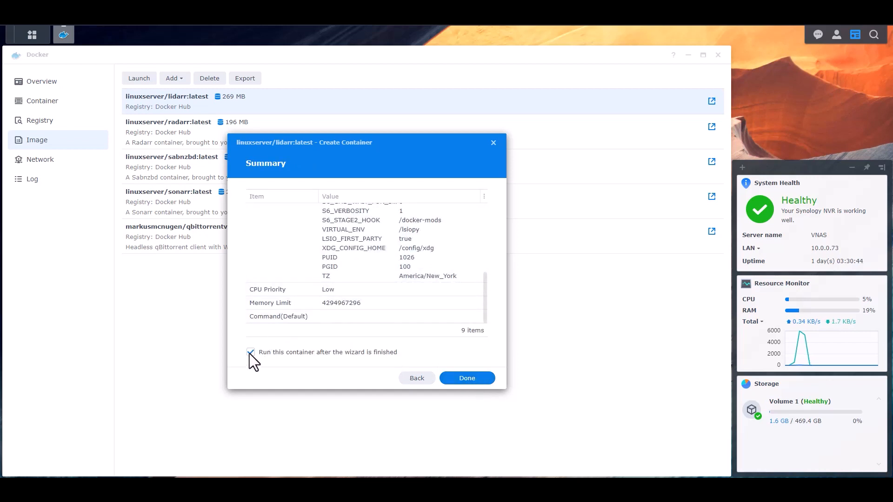
click(471, 380)
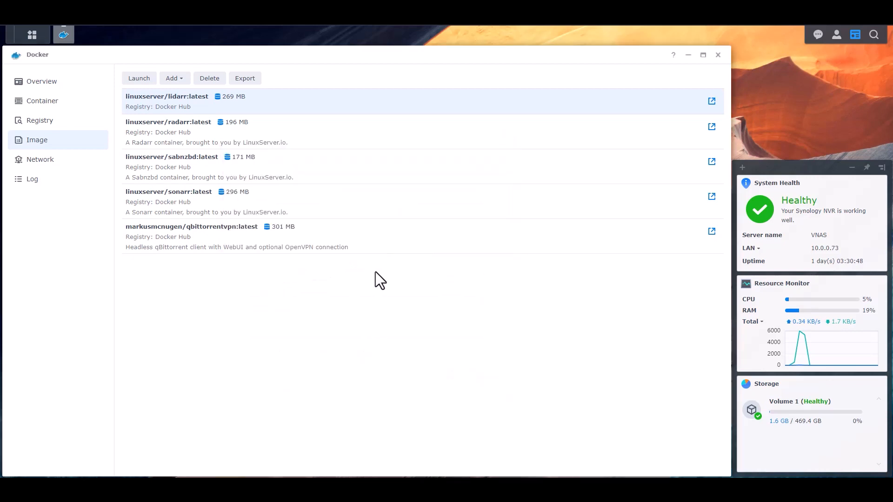
click(40, 106)
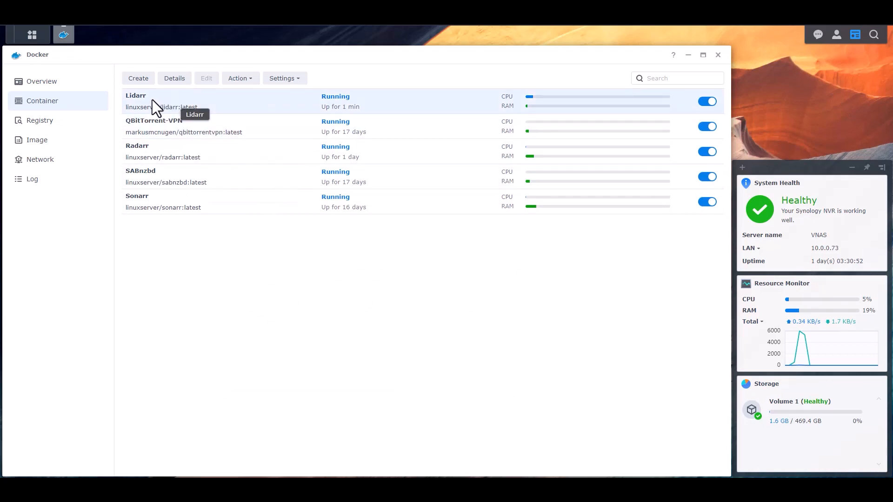
Refresh the Lidarr container's log to its last page until it shows port 8686, then close details
click(175, 79)
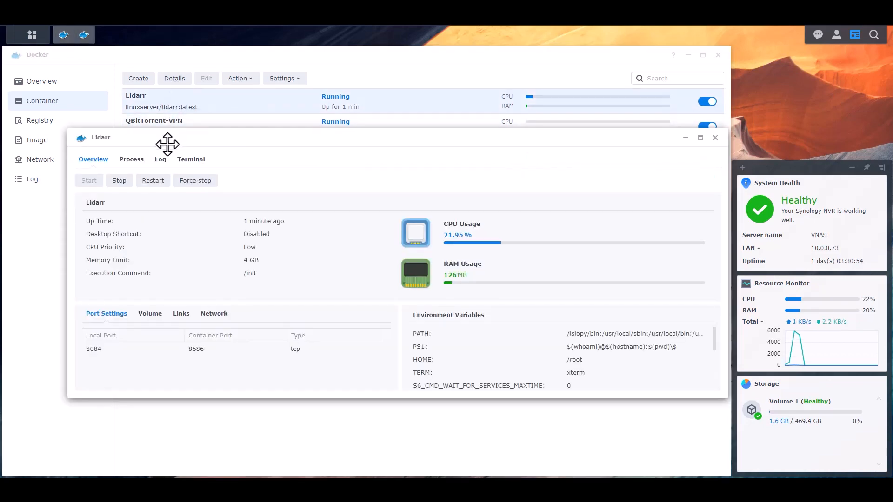
click(162, 159)
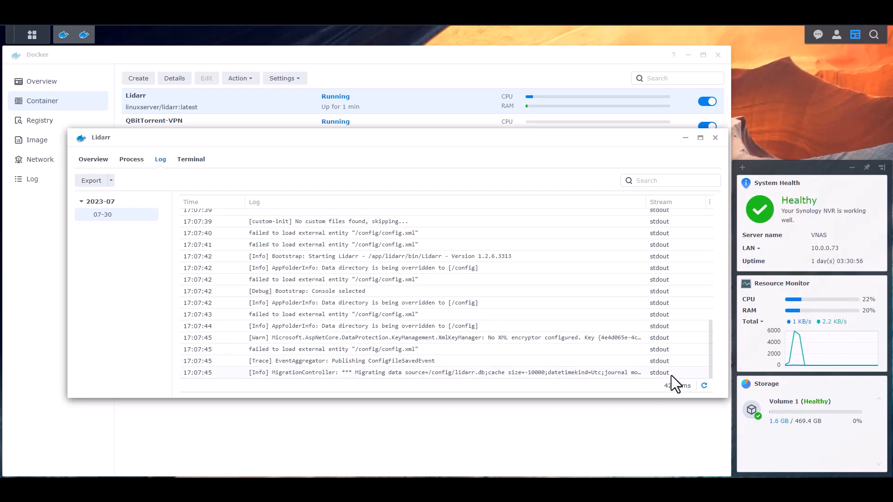
click(704, 385)
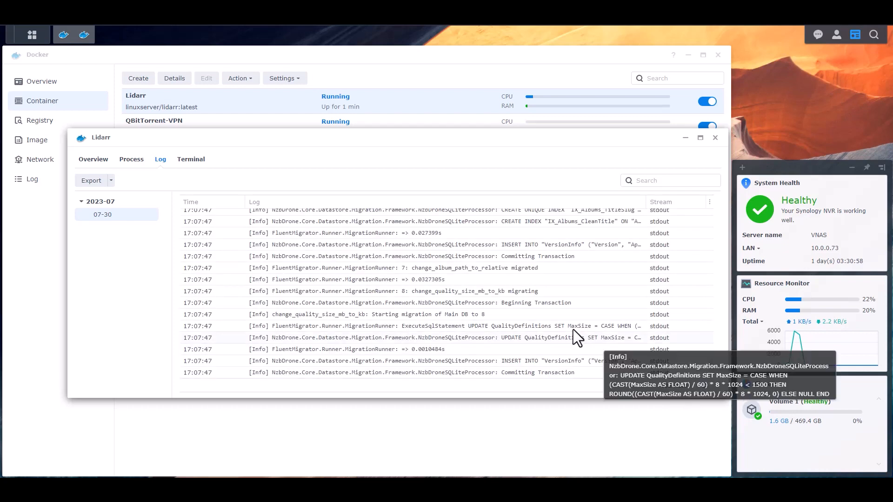
click(704, 386)
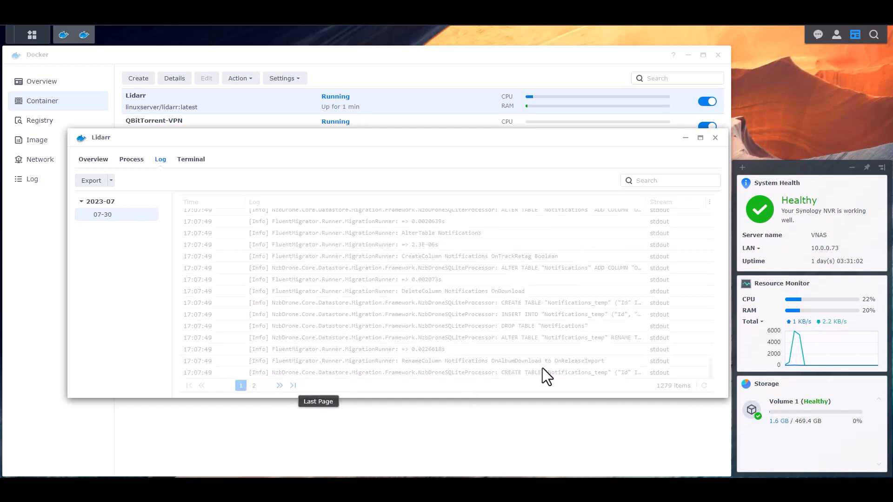
click(704, 387)
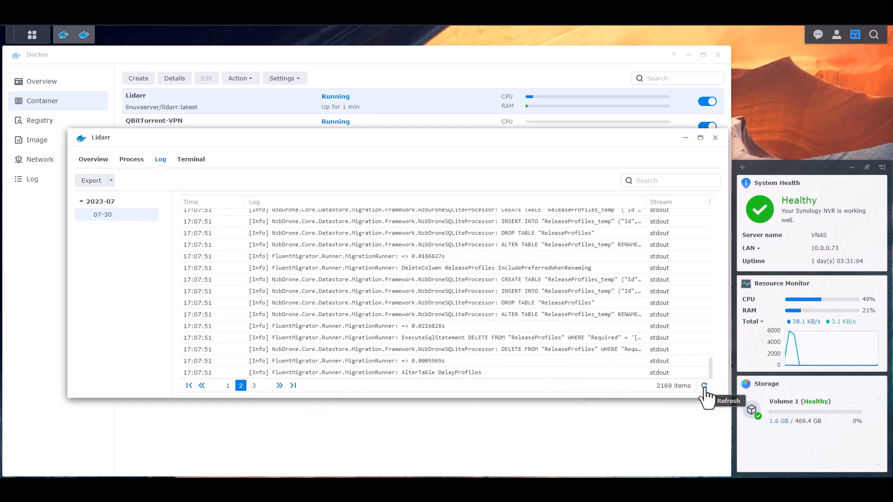
click(704, 387)
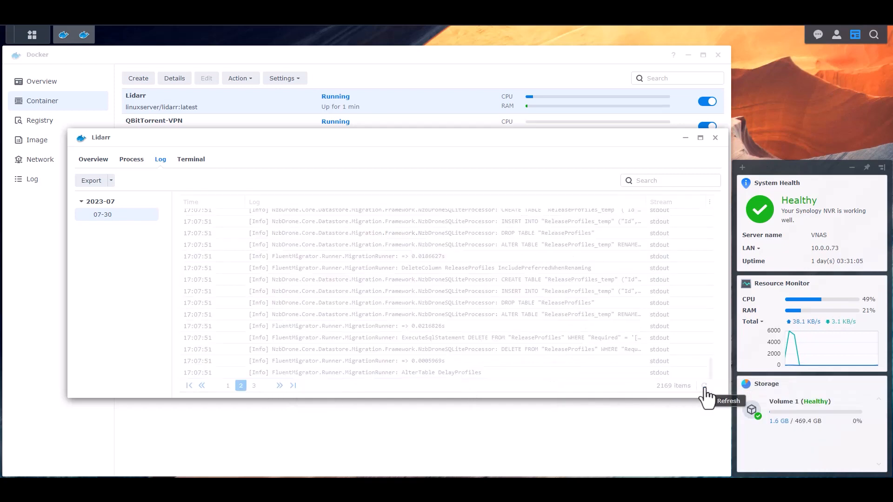
click(290, 391)
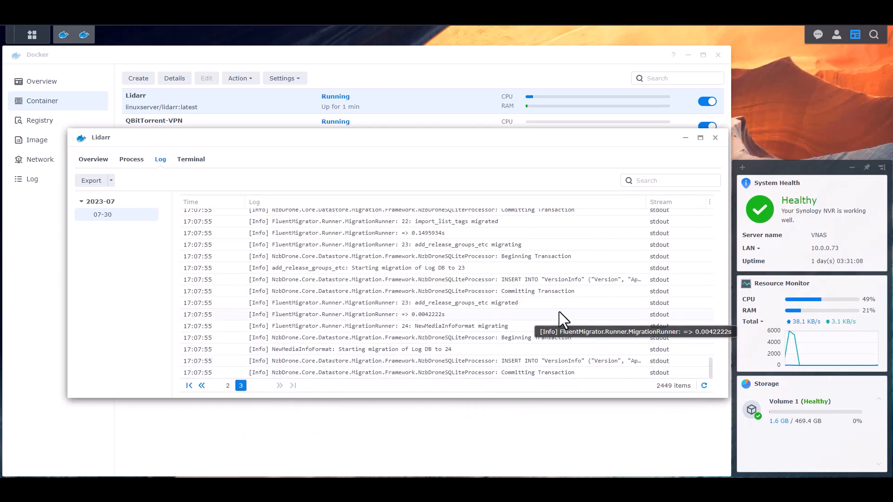
click(704, 386)
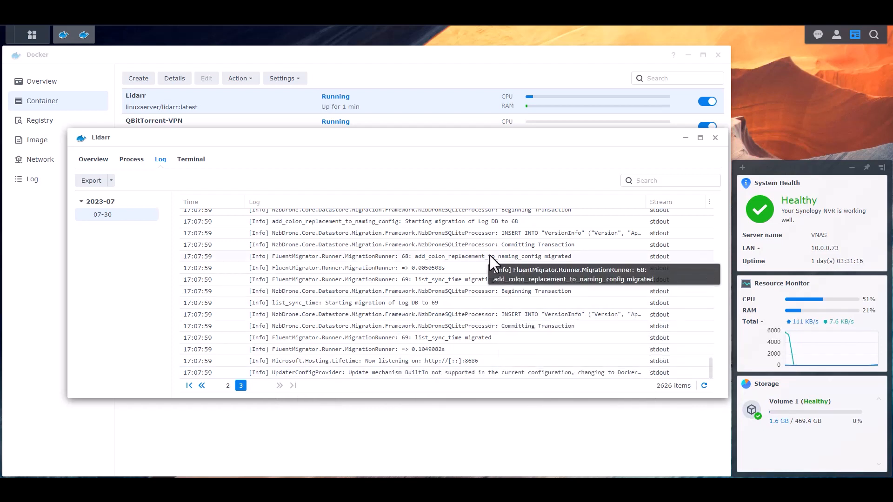
click(715, 139)
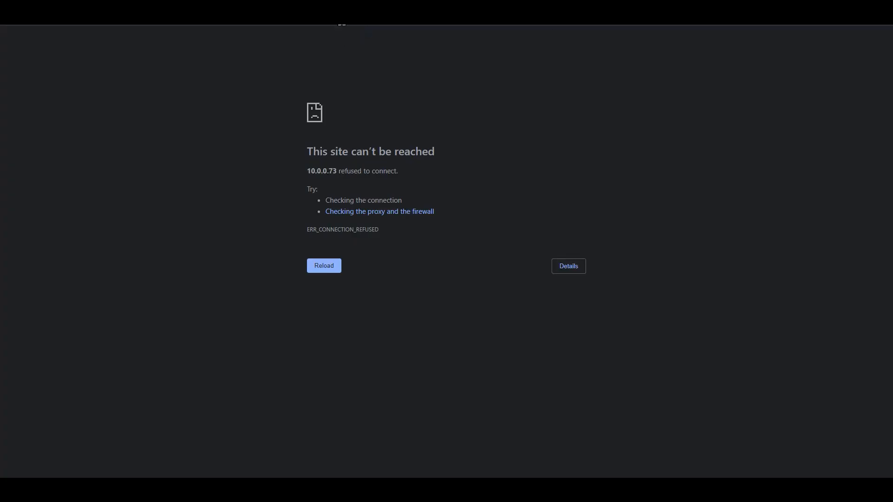
Reload 10.0.0.73 in Chrome to load Lidarr's empty Library page
key(F5)
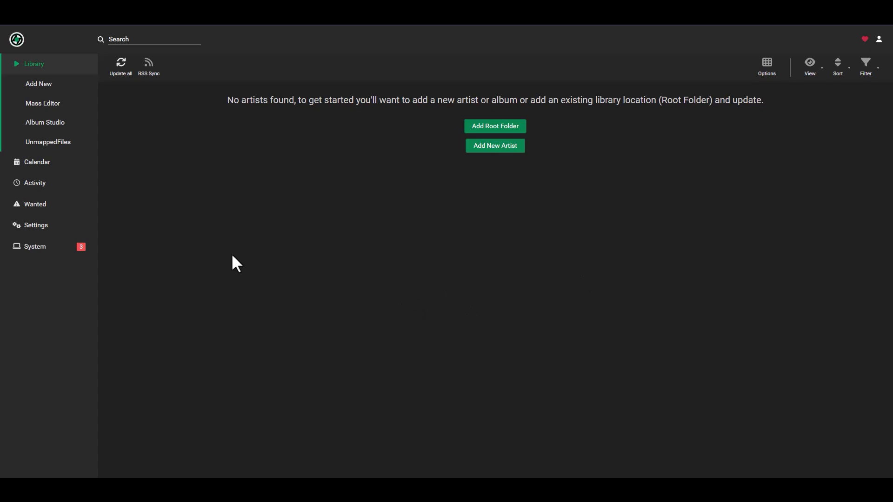
In Media Management, add a root folder named Music with path /music/
click(35, 226)
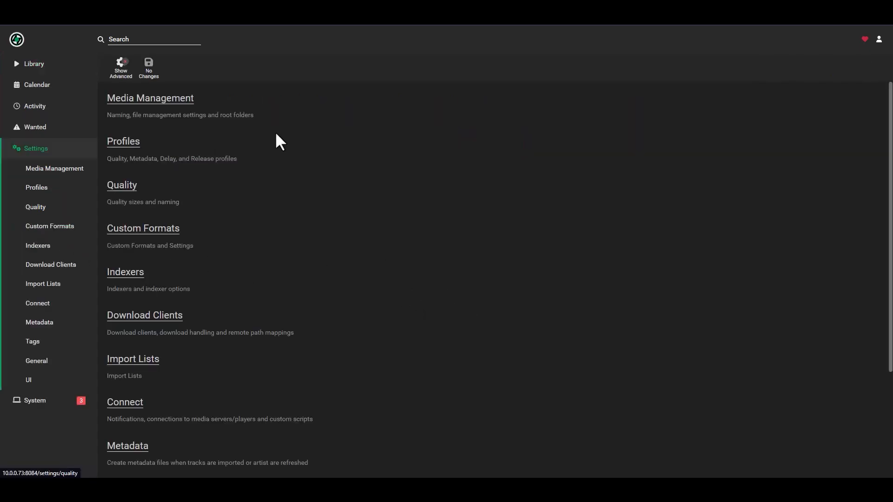
click(170, 98)
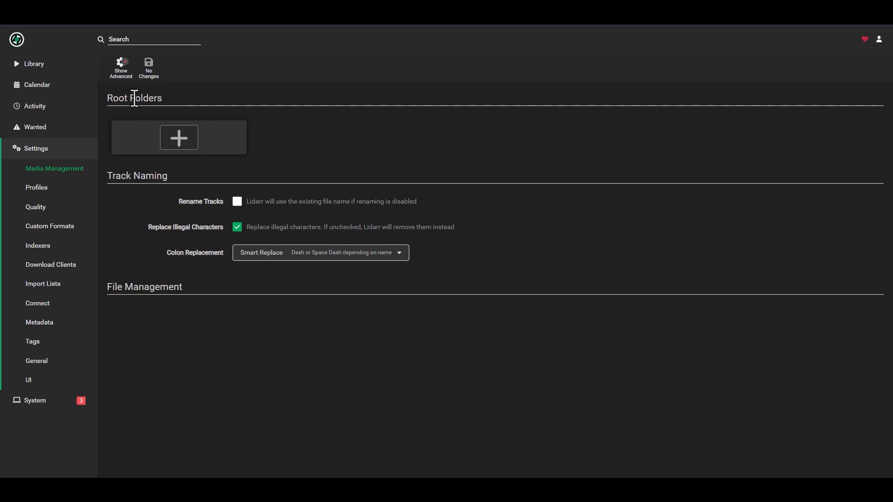
click(181, 147)
click(387, 122)
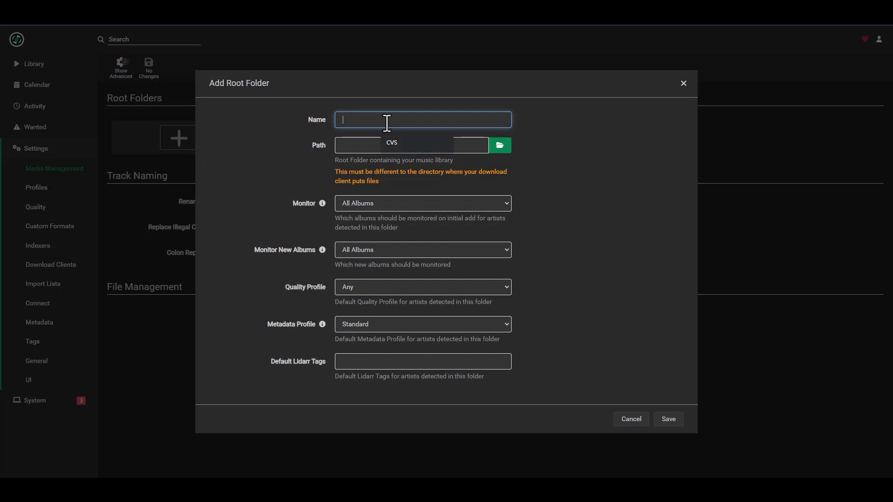
text(Music)
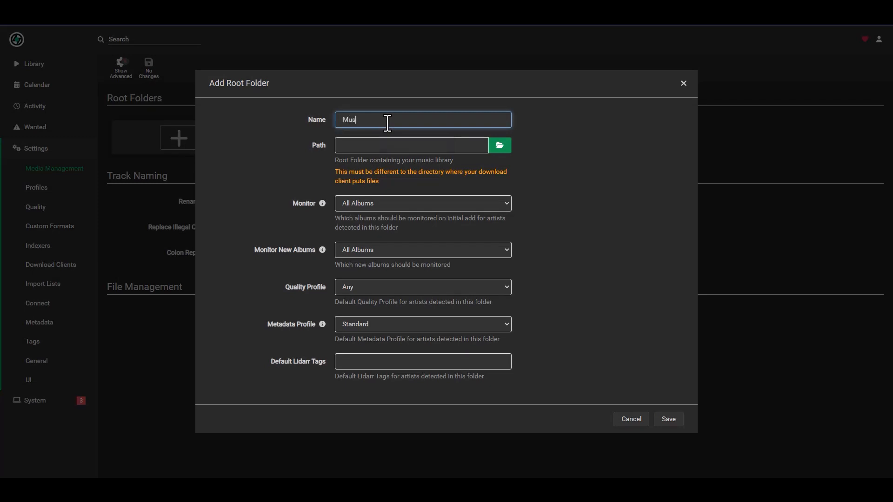
click(500, 145)
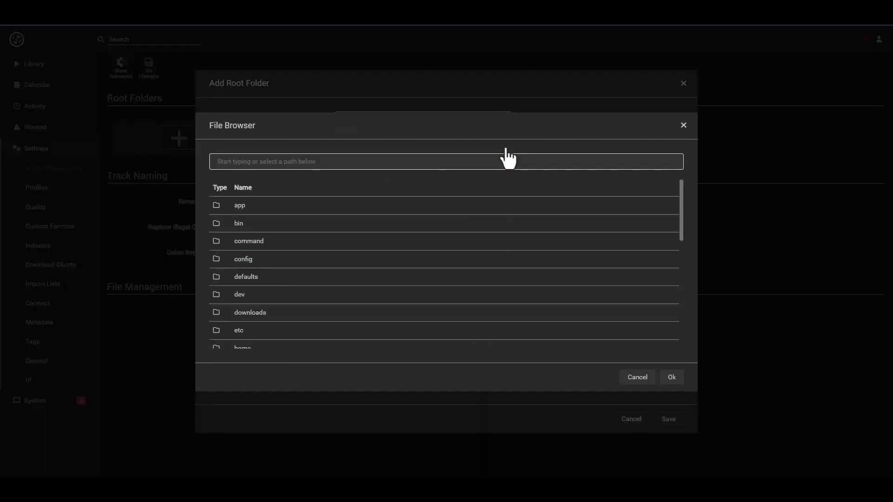
scroll(344, 286, down, 3)
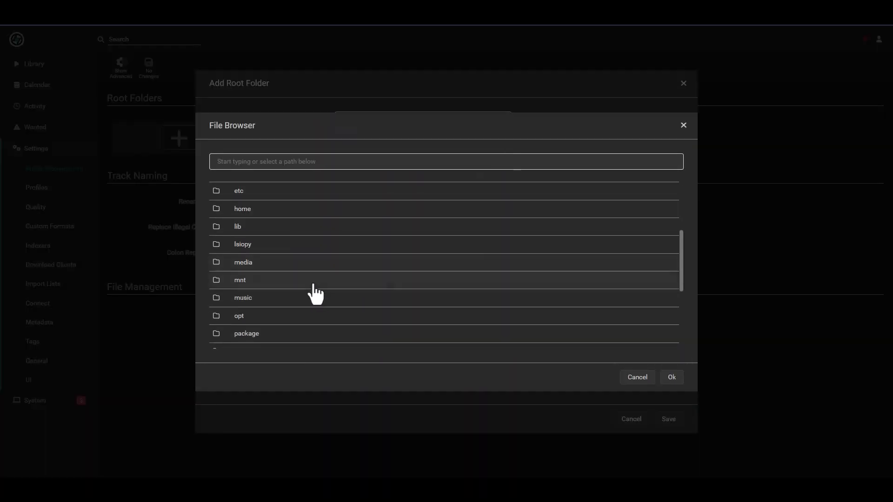
click(256, 298)
click(671, 378)
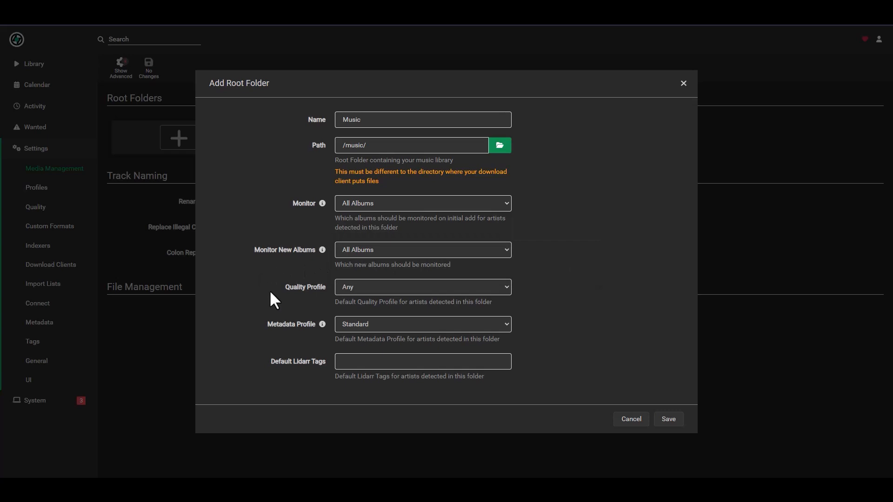
Keep the Any quality profile and save the Music root folder
click(357, 286)
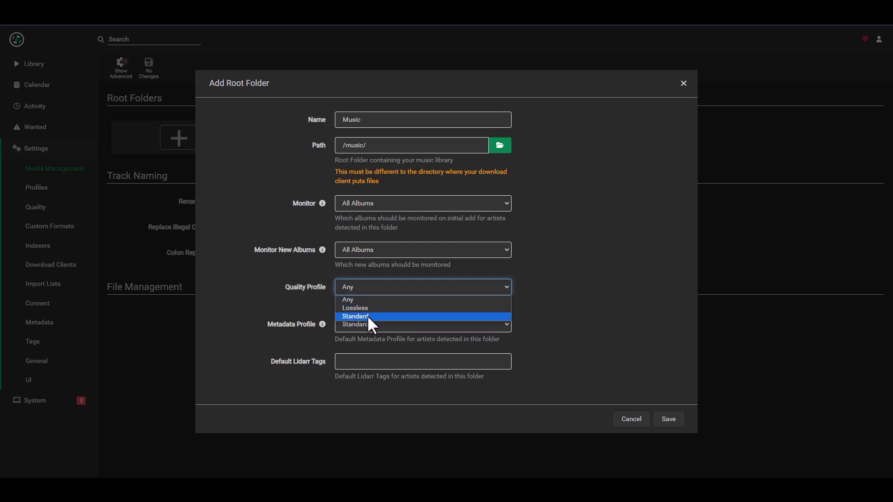
click(349, 300)
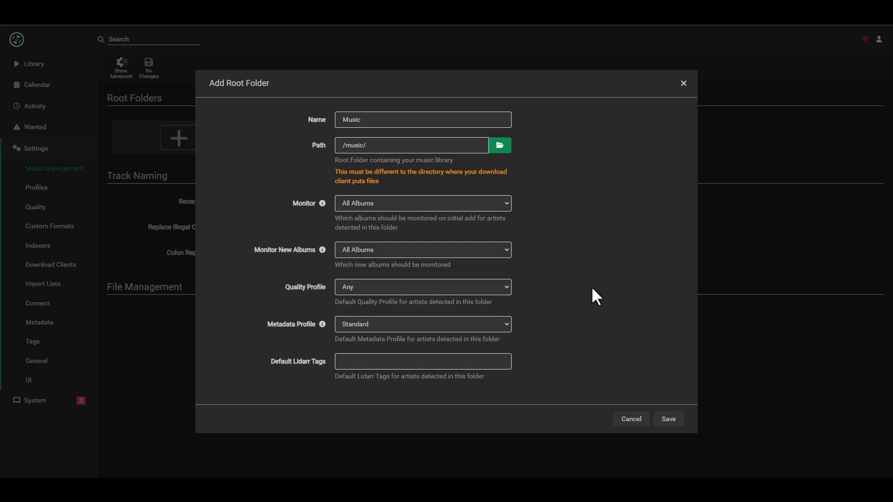
click(489, 289)
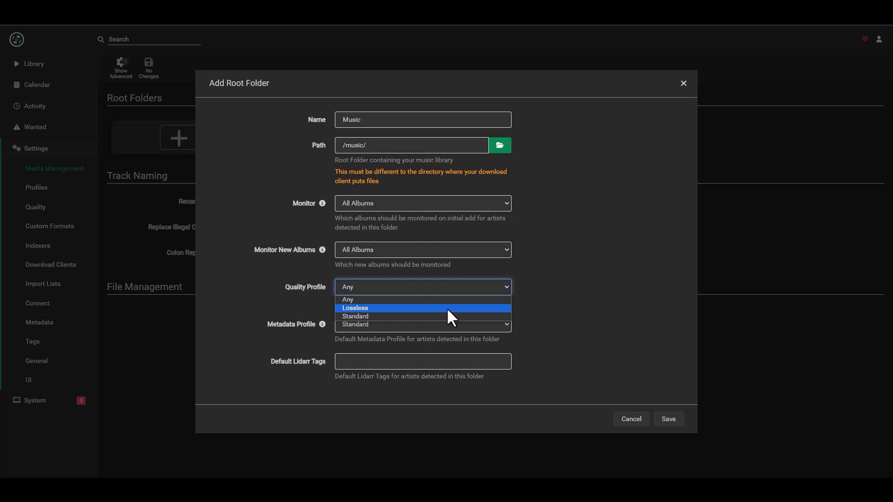
click(570, 303)
click(439, 287)
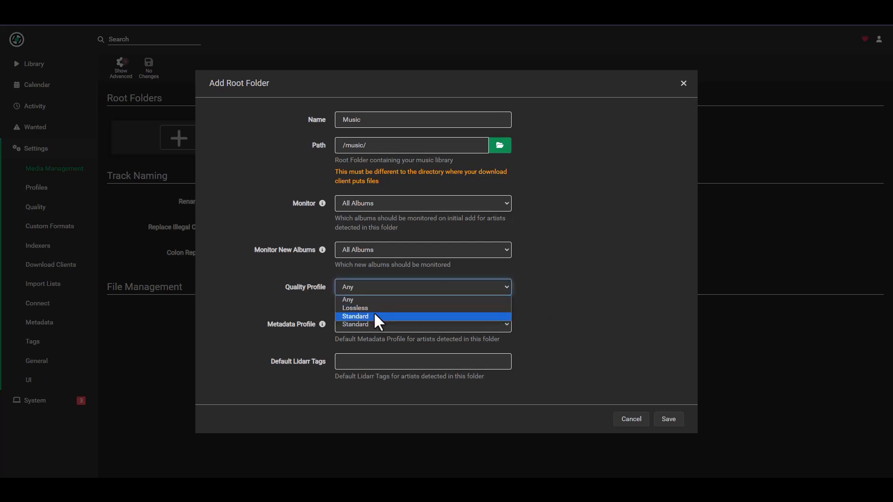
click(582, 306)
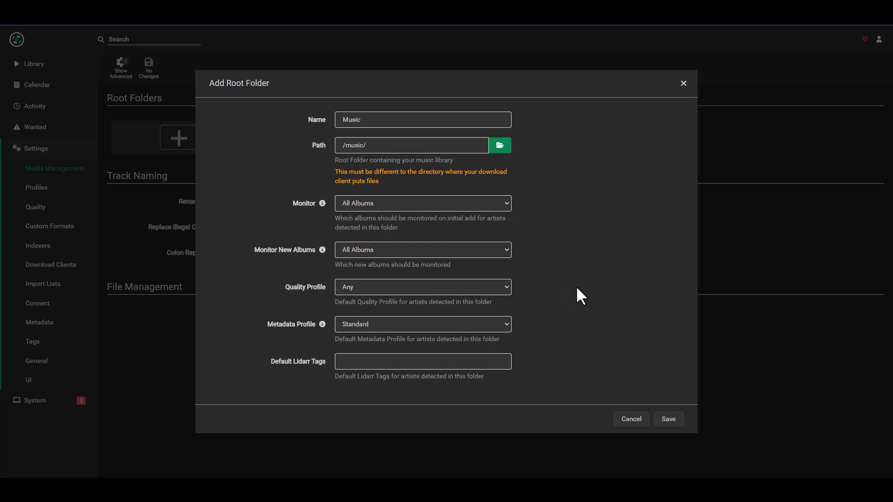
click(668, 420)
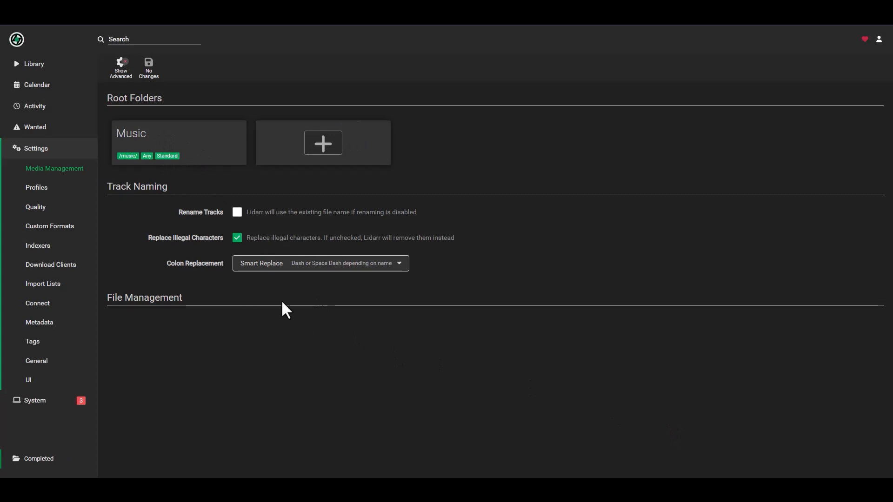
Tick Rename Tracks, save the media management changes, and move on to Profiles
click(237, 214)
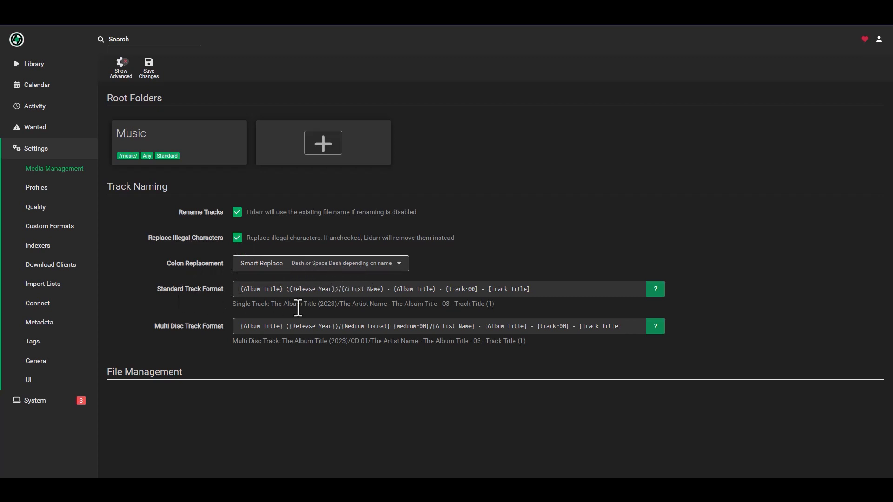
drag(270, 305, 494, 308)
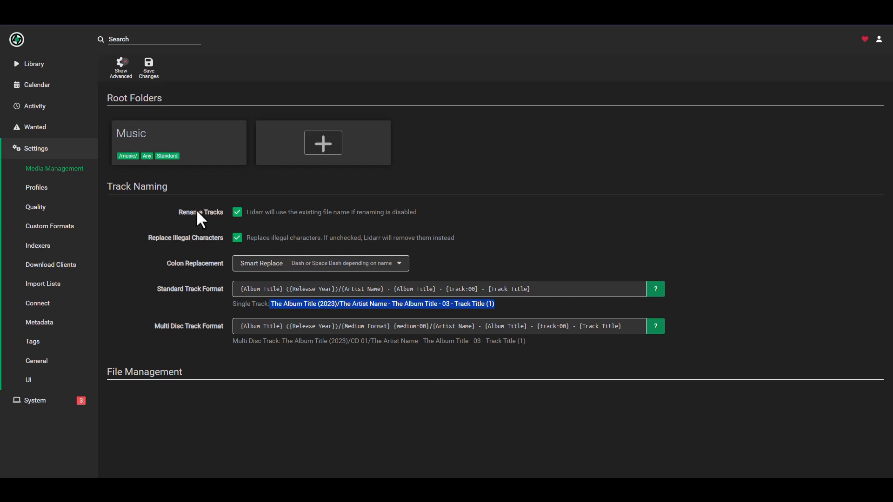
click(149, 70)
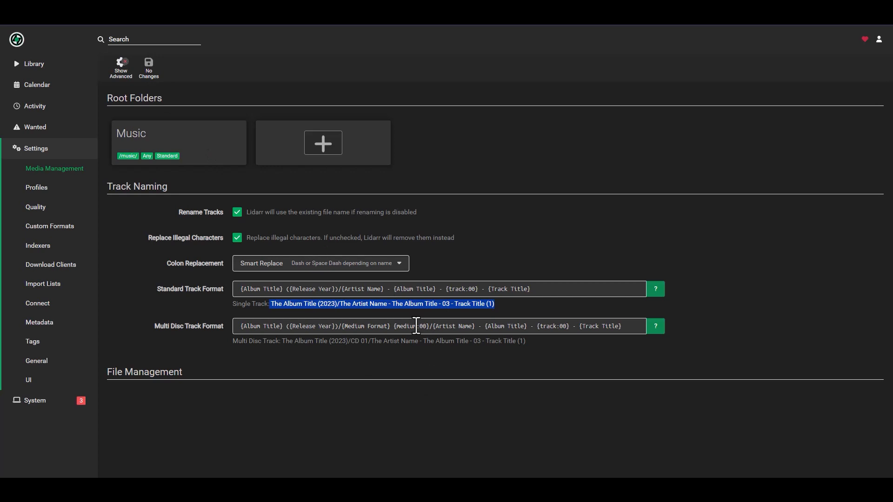
click(433, 389)
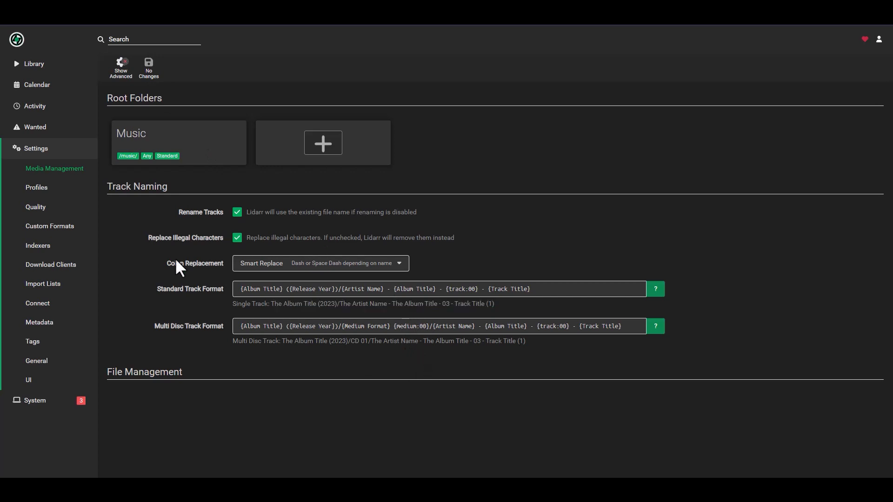
click(36, 188)
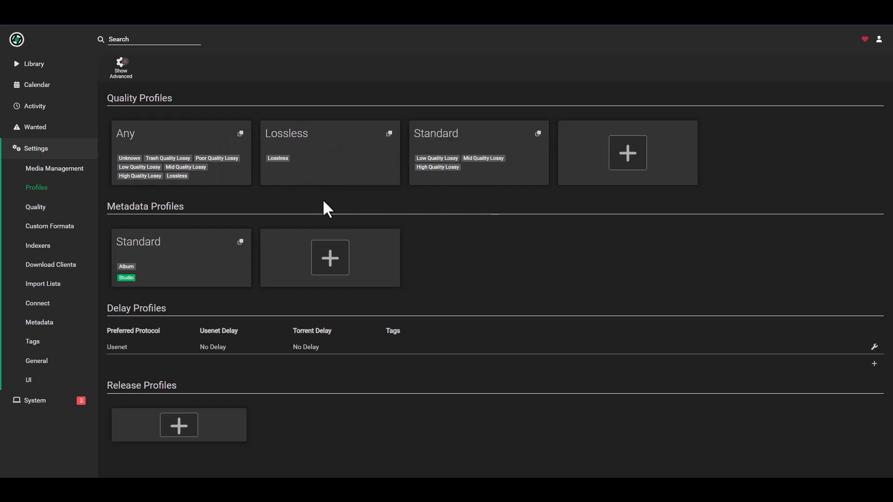
Inspect the Lossless and Standard quality profiles without changes, then go to Quality definitions
click(330, 142)
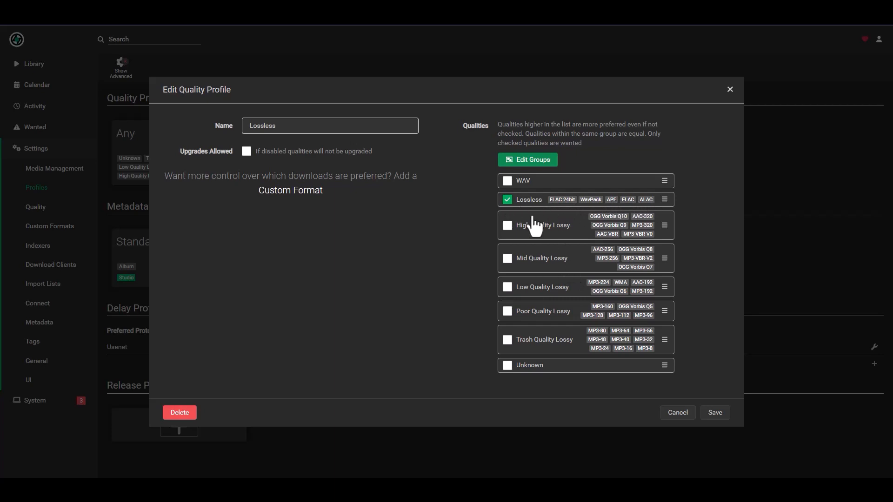
click(729, 89)
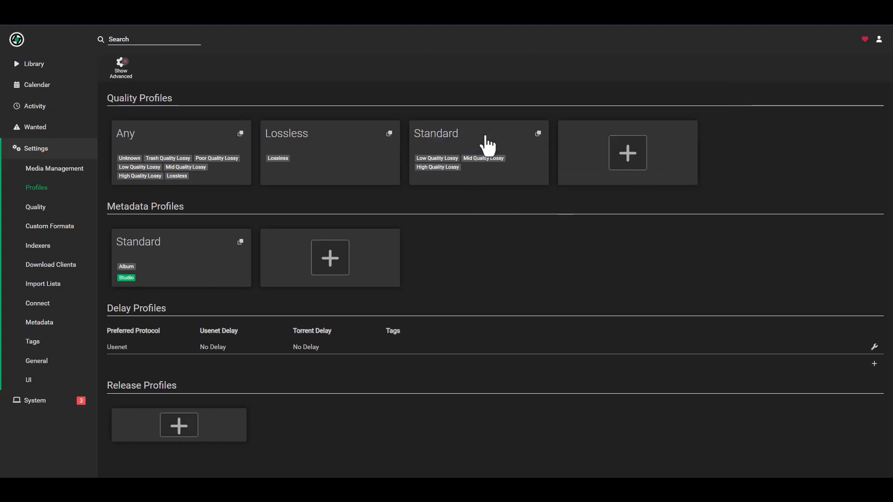
click(484, 144)
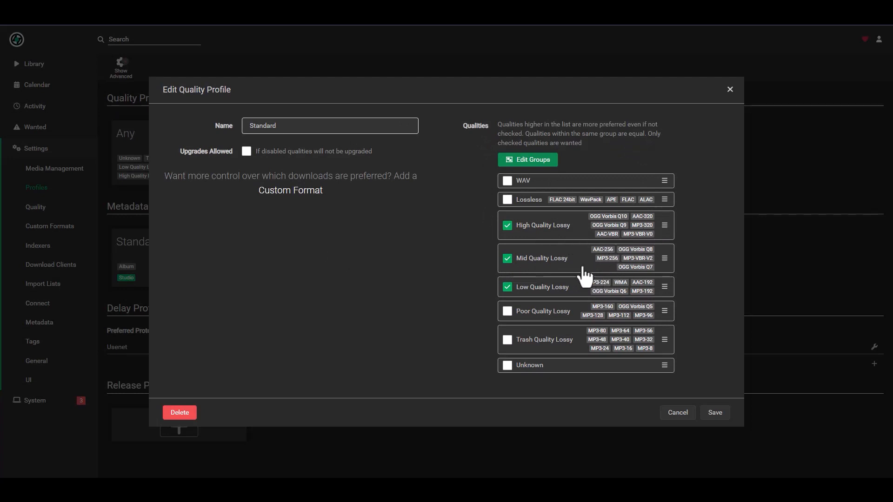
click(729, 89)
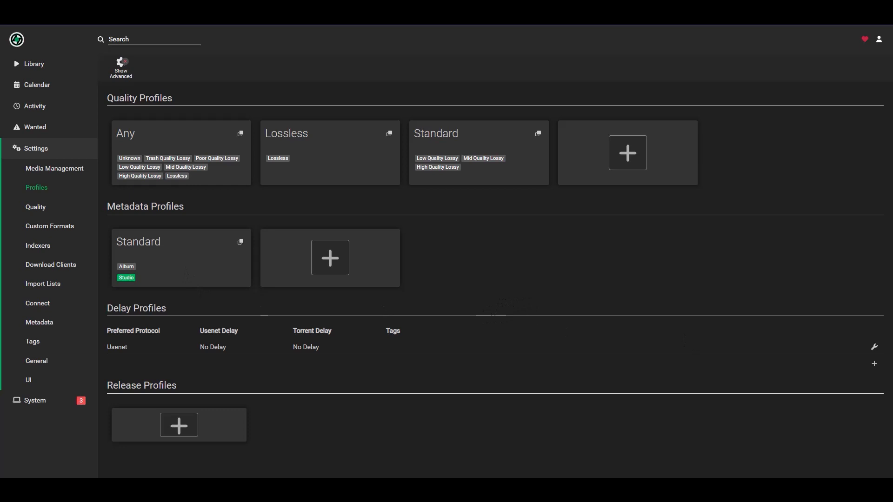
click(55, 208)
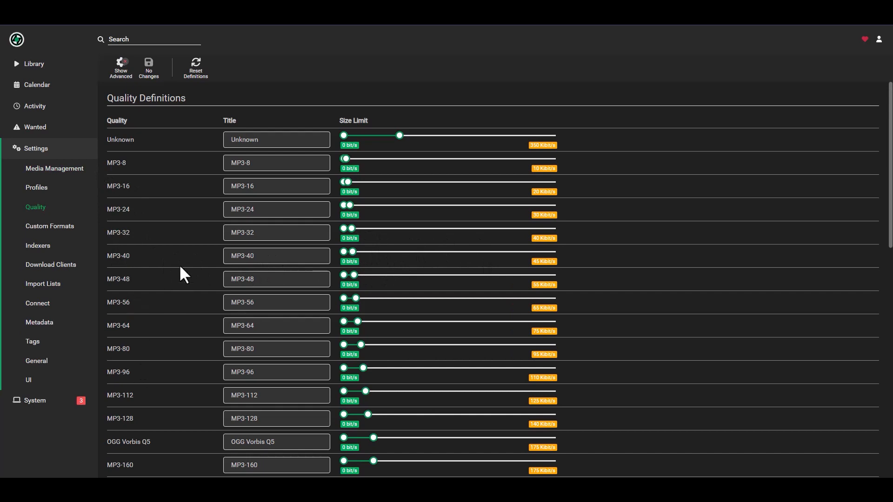
Glance at Custom Formats and Indexers without adding anything, ending on Download Clients
click(47, 226)
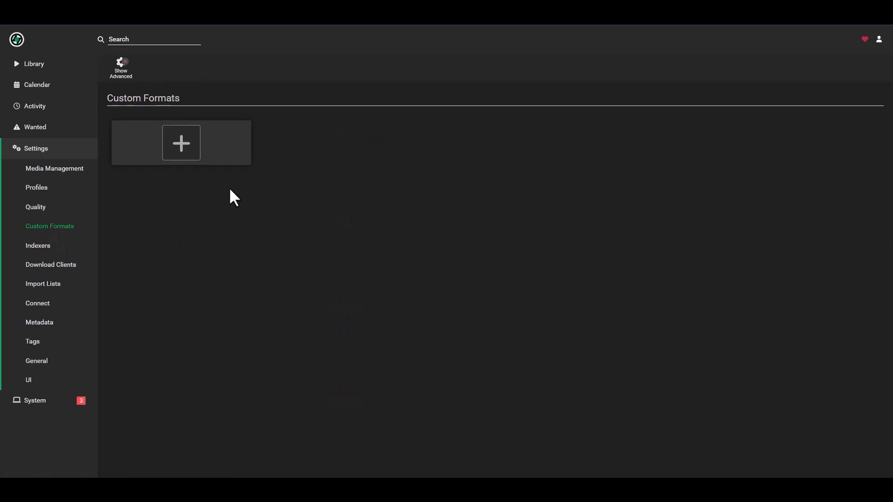
click(183, 145)
click(684, 152)
click(38, 247)
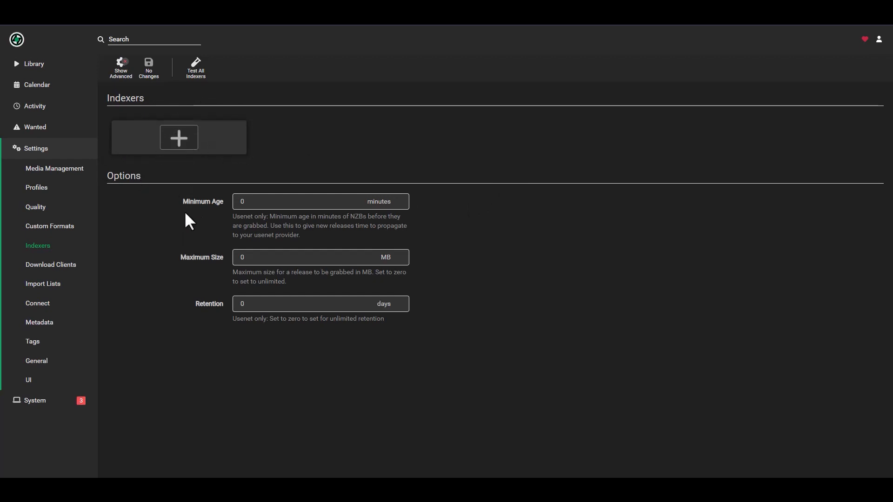
click(62, 269)
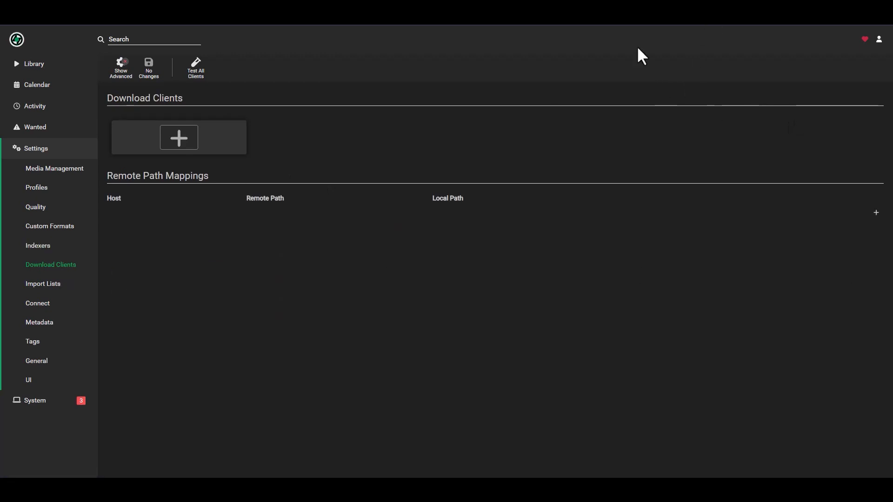
Start a new SABnzbd download client, named the same as Sonarr's SABnzbd client
click(216, 148)
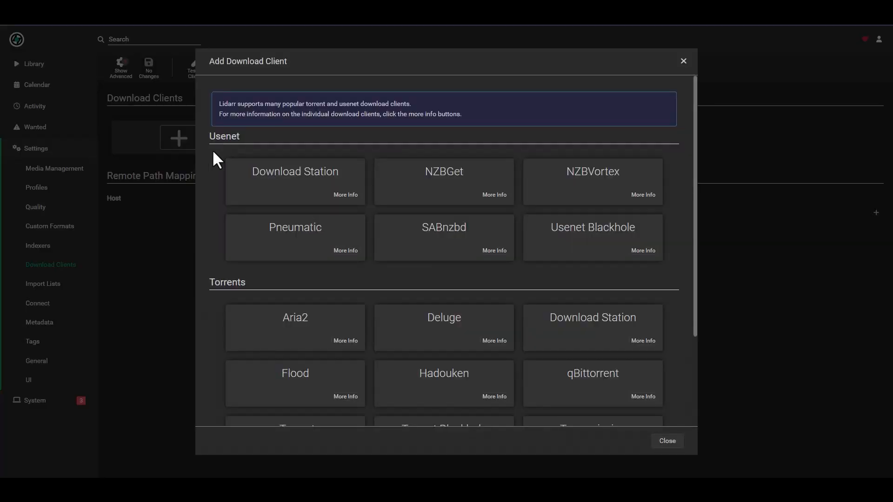
click(458, 242)
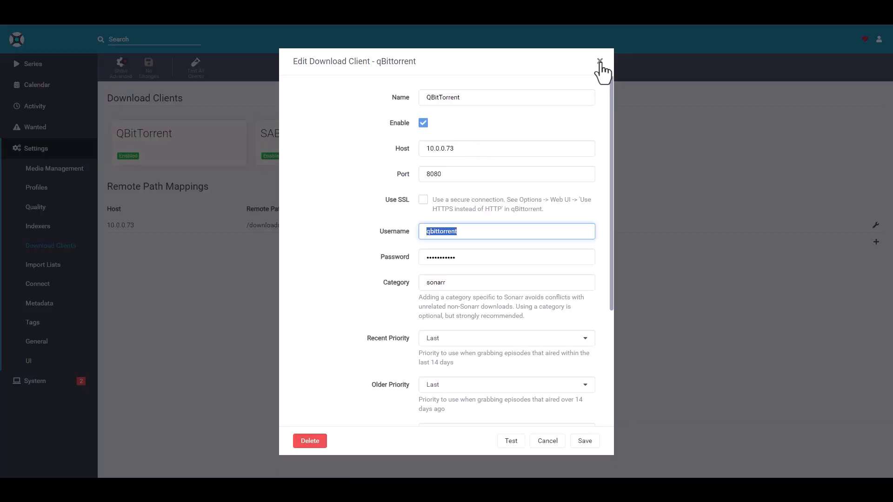
click(600, 63)
click(292, 144)
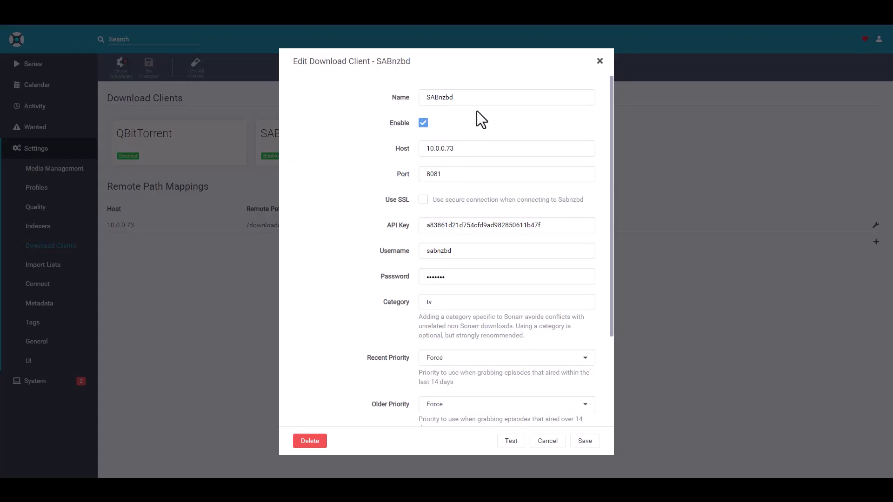
drag(453, 98, 340, 116)
key(ctrl+c)
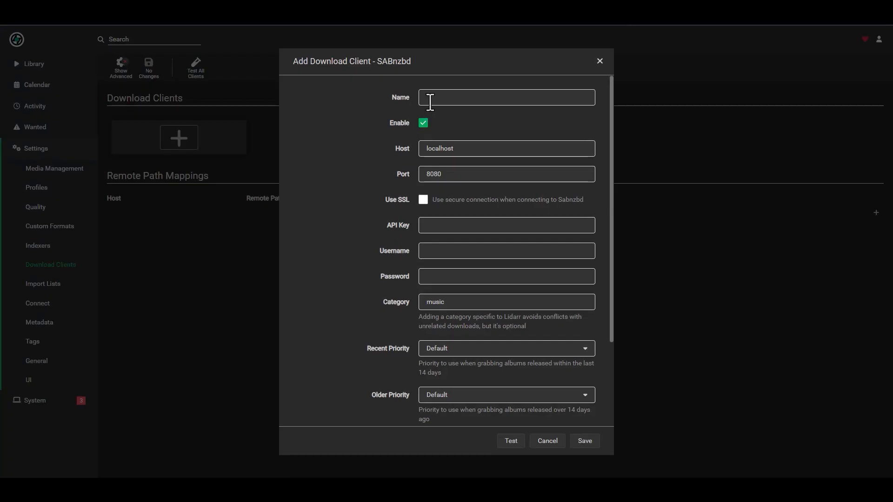
click(430, 101)
key(ctrl+v)
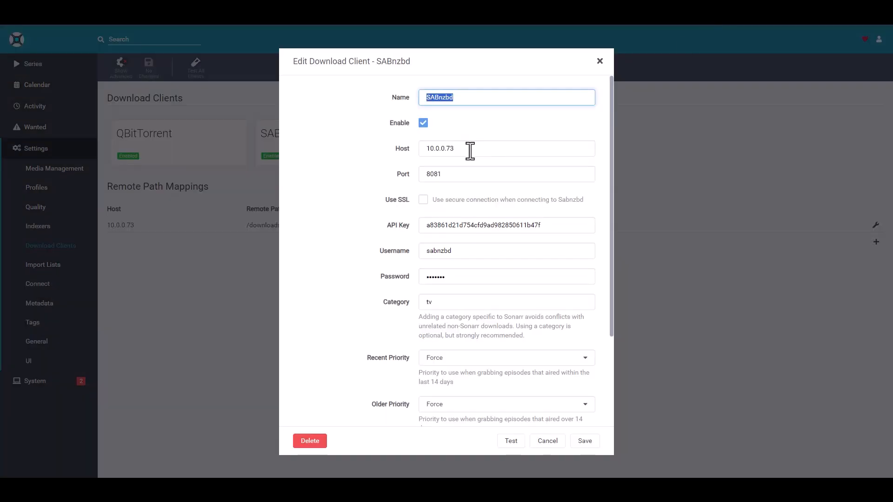
Set host 10.0.0.73, port 8081 and the API key copied from Sonarr
drag(470, 152, 325, 164)
key(ctrl+c)
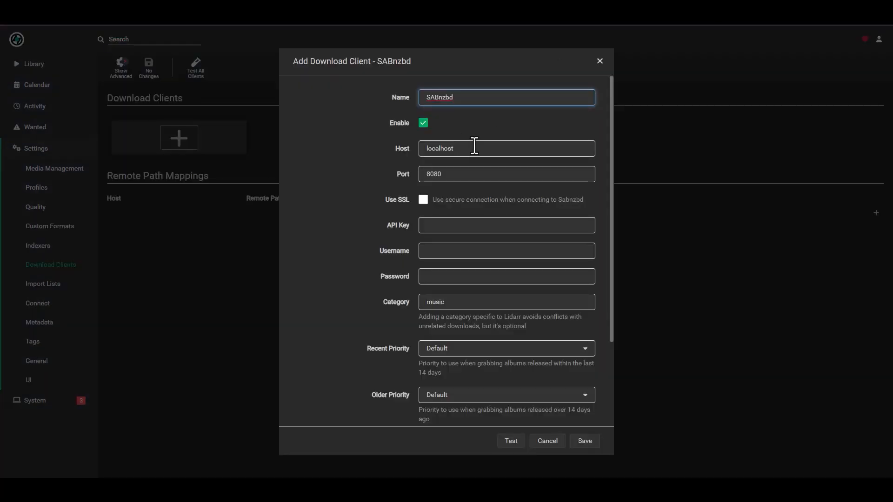
double_click(481, 148)
key(ctrl+v)
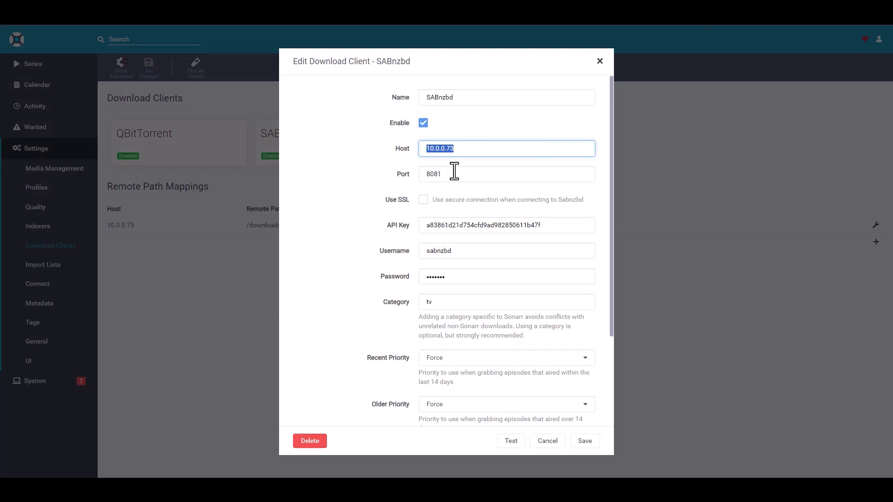
double_click(454, 174)
key(ctrl+c)
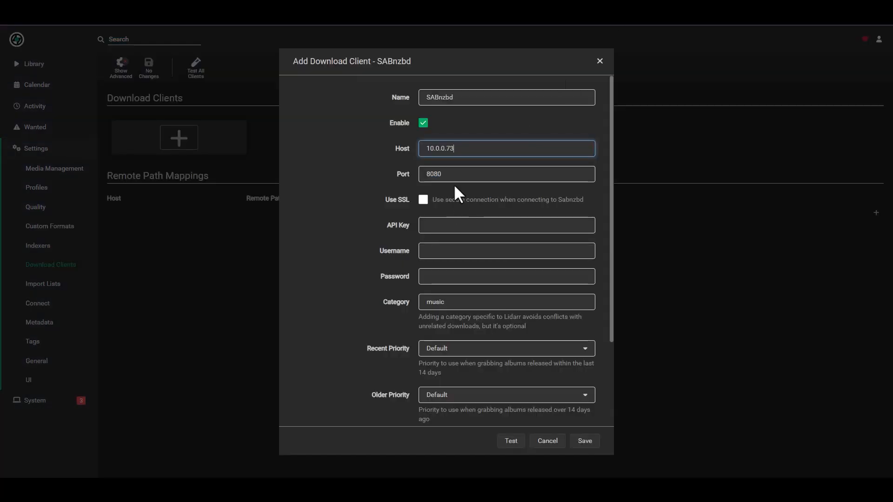
double_click(453, 175)
key(ctrl+v)
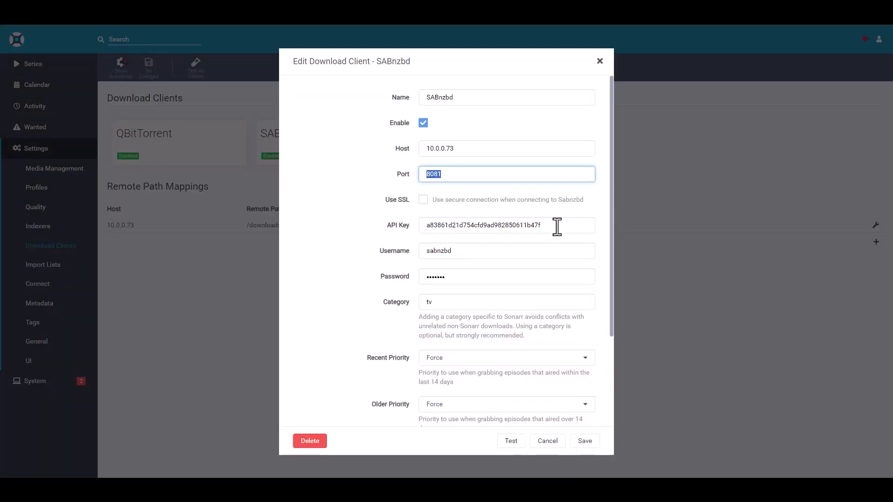
drag(558, 226, 286, 219)
key(ctrl+c)
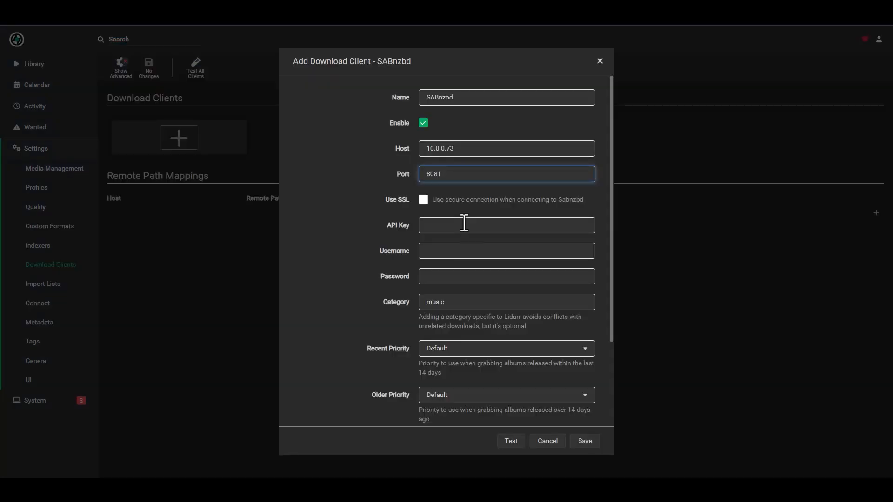
click(465, 224)
key(ctrl+v)
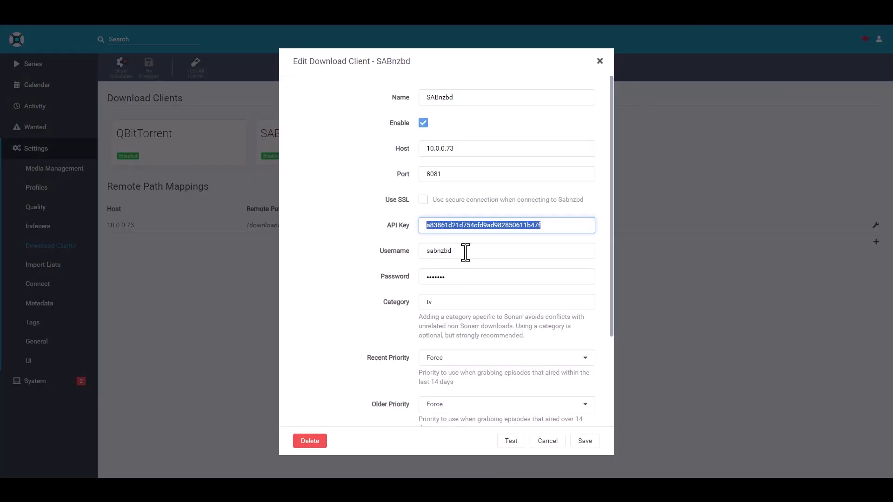
Fill in the SABnzbd username and password copied from Sonarr
double_click(464, 252)
key(ctrl+c)
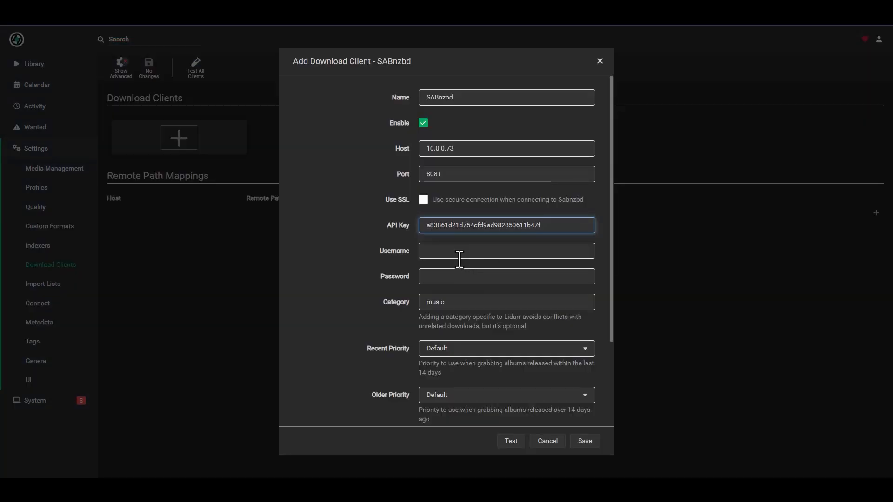
click(458, 251)
key(ctrl+v)
click(438, 281)
key(ctrl+v)
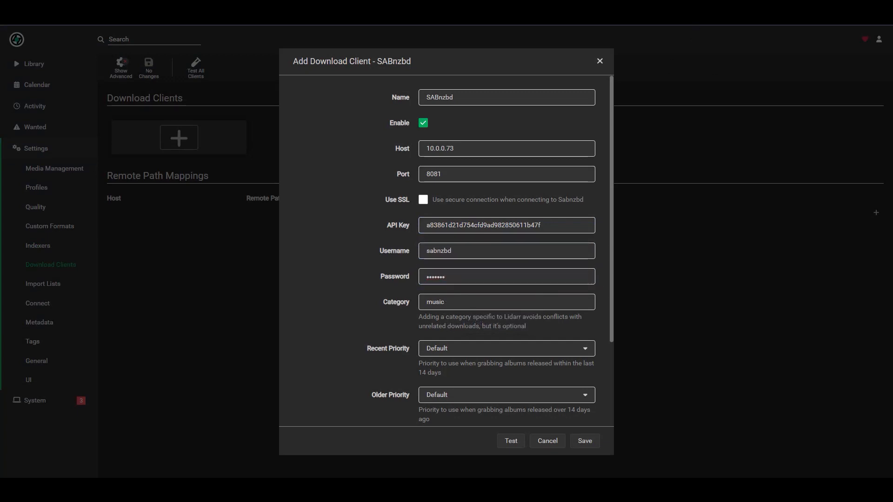
Set recent and older priority to Force, test the connection and save the client
scroll(353, 244, down, 3)
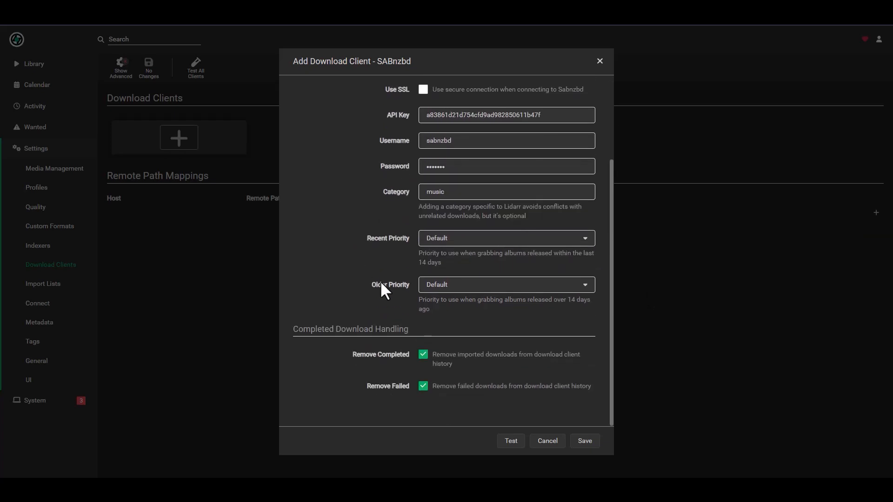
click(423, 240)
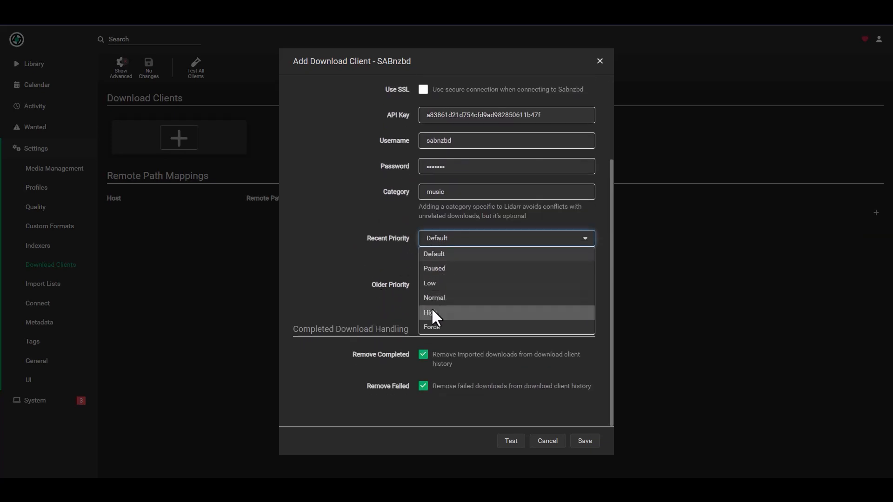
click(431, 327)
click(438, 289)
click(439, 372)
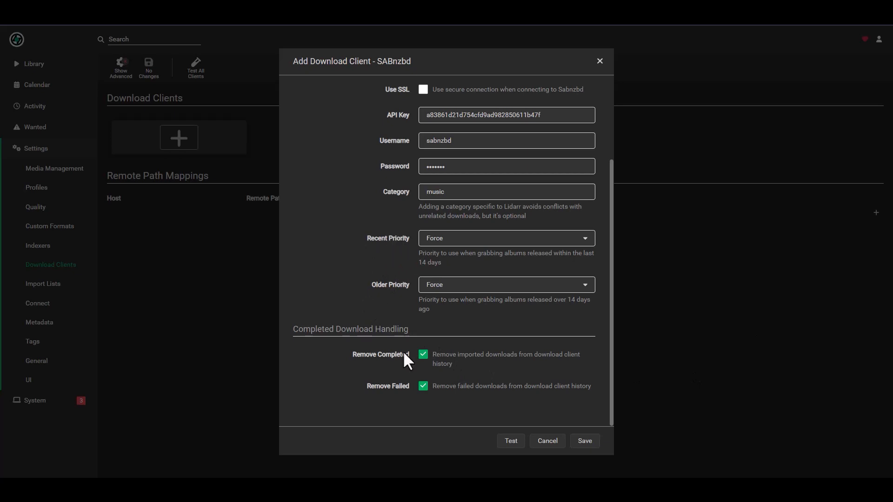
click(507, 441)
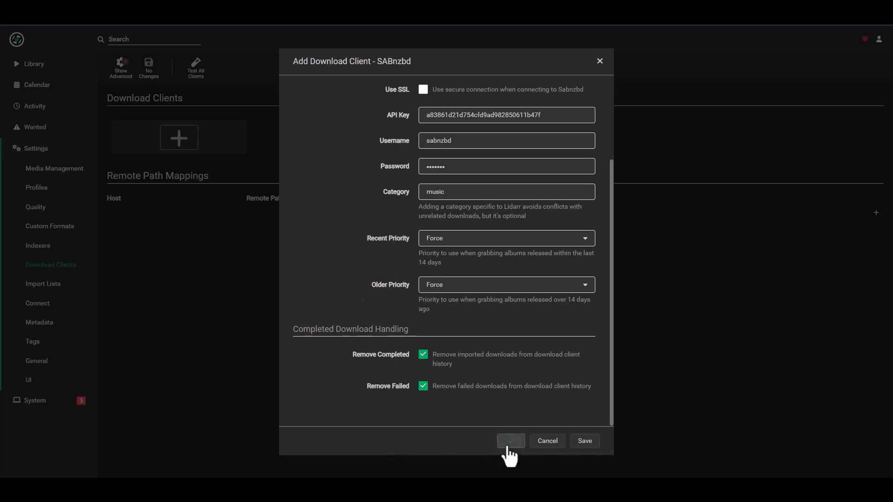
click(583, 443)
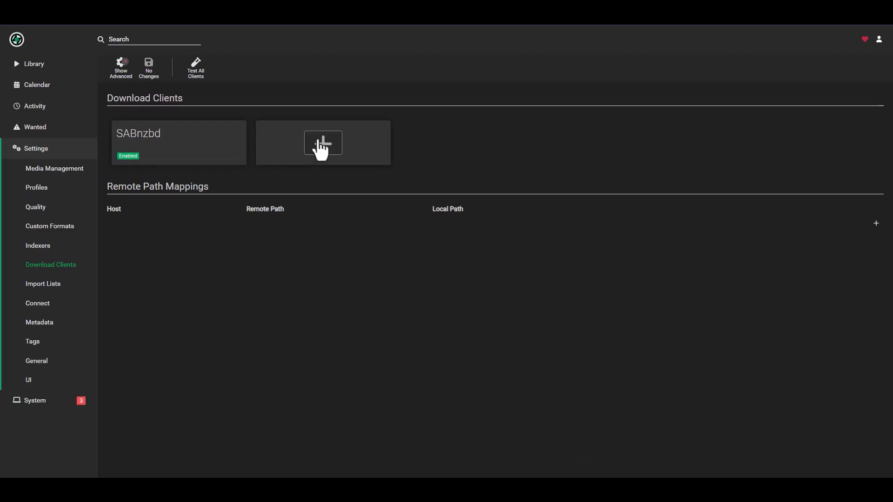
Add a qBittorrent download client named QBitTorrent, using Sonarr's qBittorrent settings as reference
click(320, 149)
scroll(408, 353, down, 2)
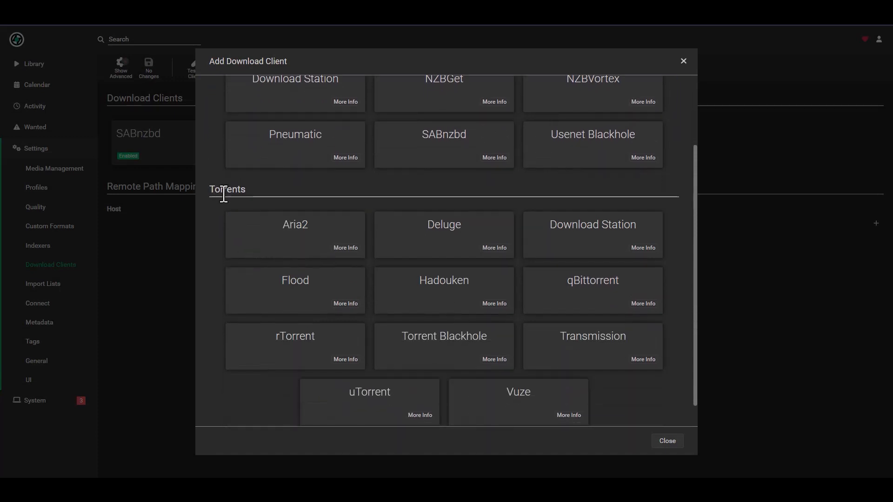
scroll(605, 298, down, 1)
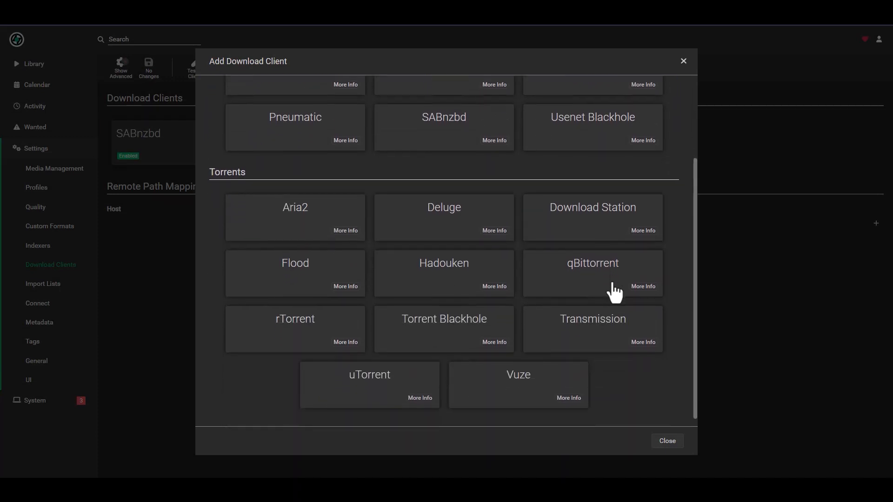
click(614, 292)
drag(377, 62, 420, 60)
click(528, 107)
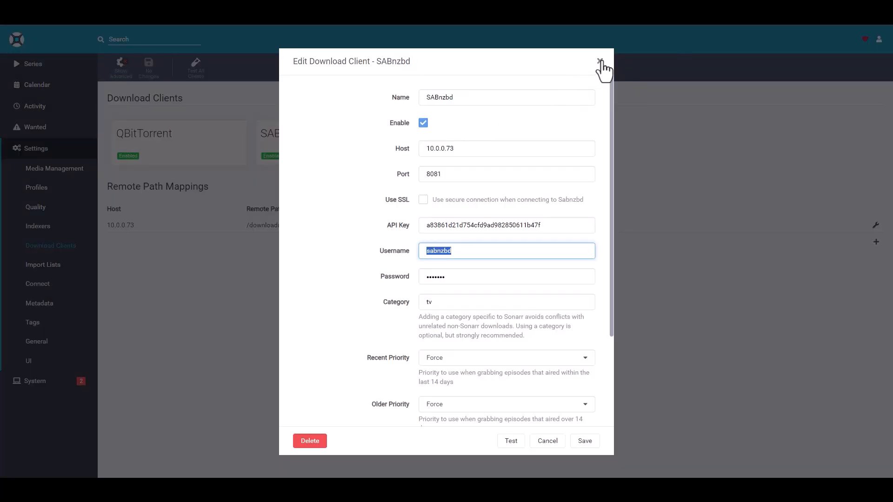
click(600, 61)
click(166, 148)
double_click(425, 97)
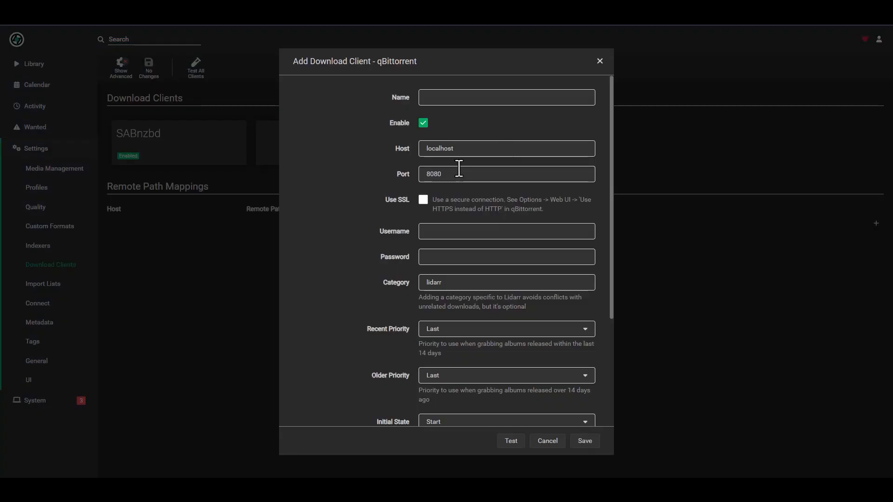
click(455, 96)
text(QBitTorrent)
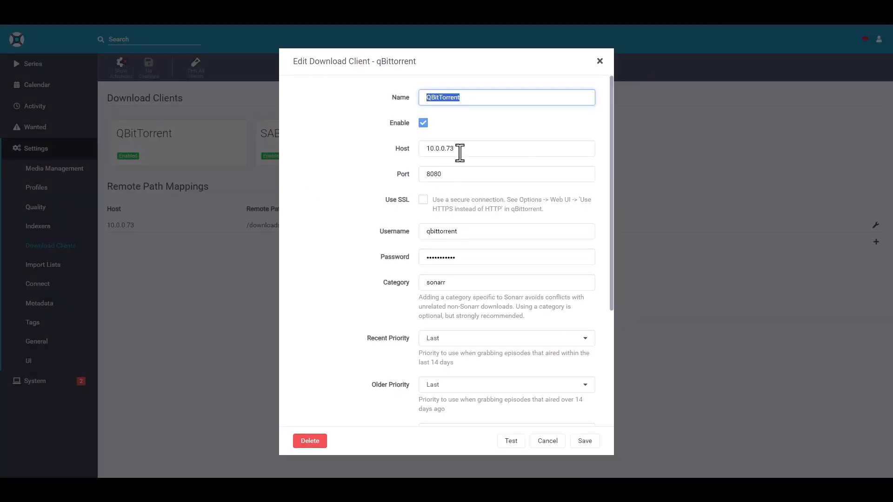
Set the qBittorrent host to 10.0.0.73 and port to 8080
double_click(459, 150)
key(ctrl+c)
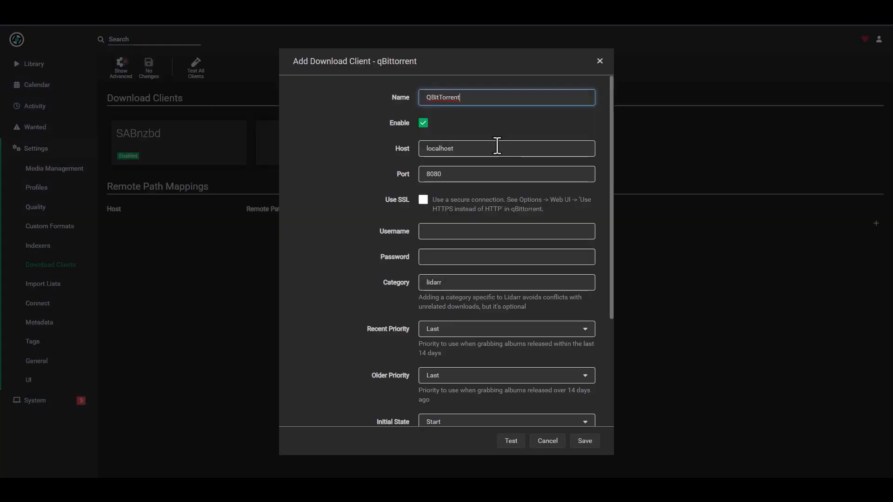
double_click(474, 150)
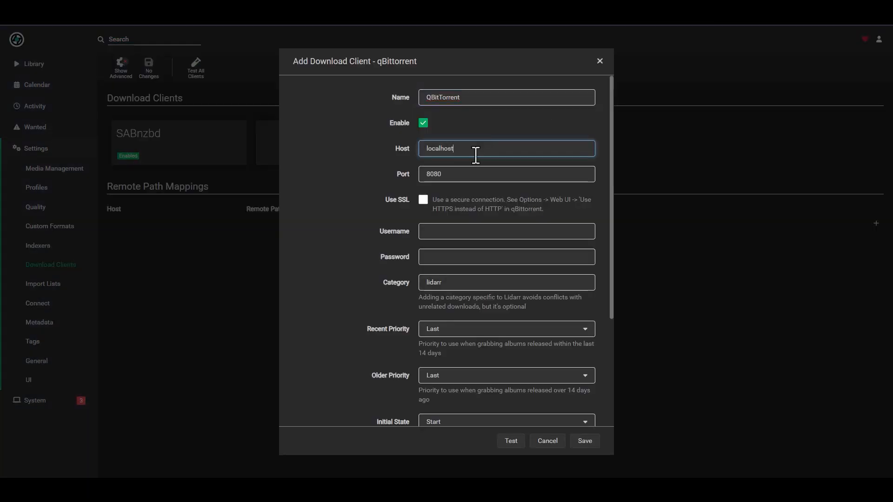
key(ctrl+v)
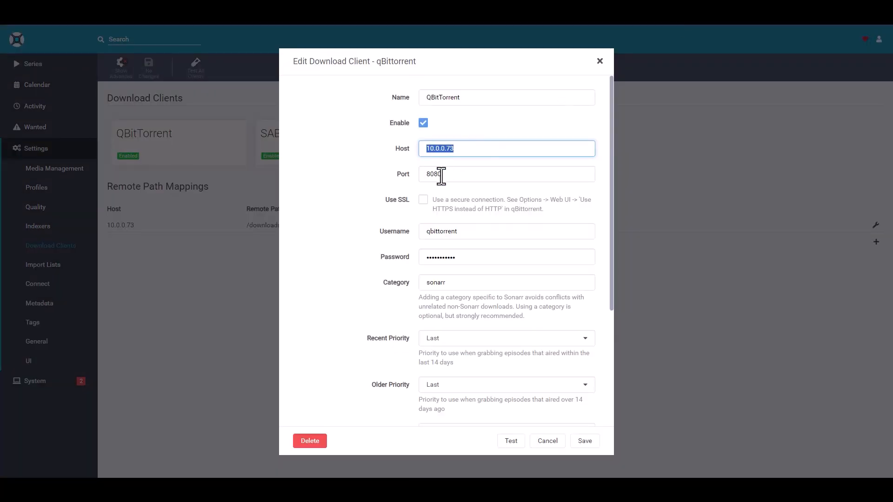
double_click(447, 174)
key(ctrl+c)
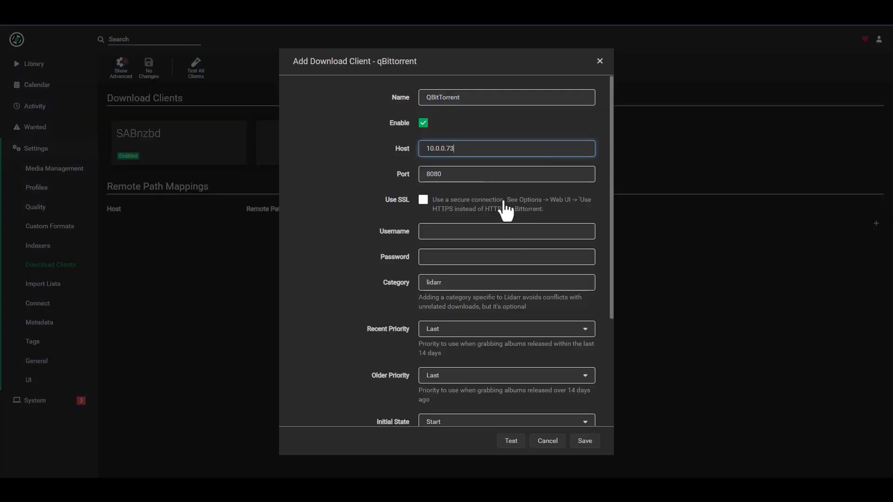
double_click(447, 174)
key(ctrl+v)
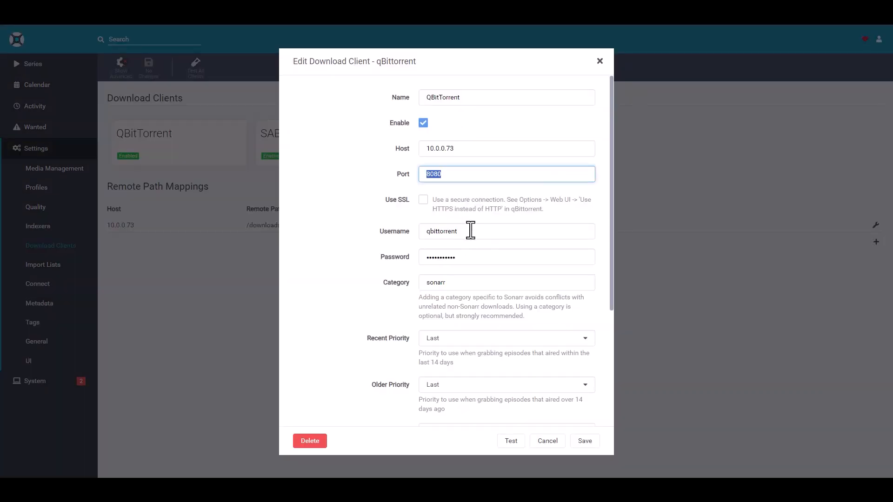
Enter the qBittorrent username and password from Sonarr and confirm category lidarr
double_click(471, 231)
key(ctrl+c)
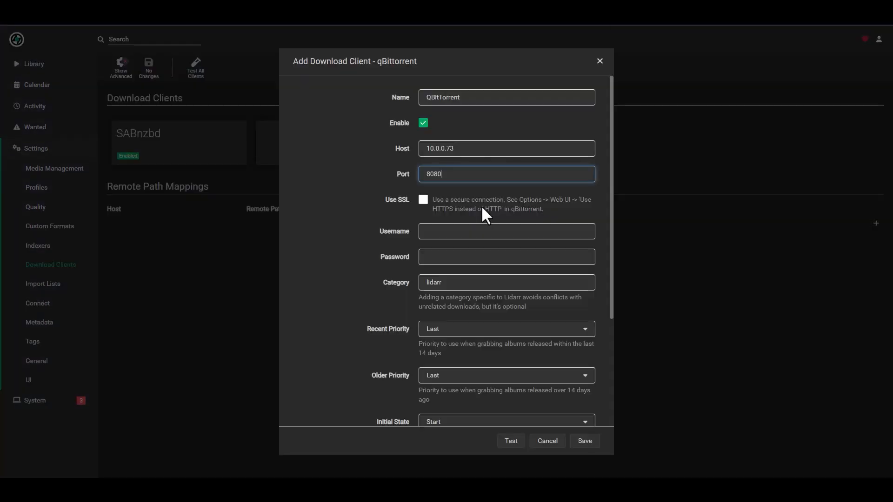
click(443, 231)
key(ctrl+v)
click(433, 256)
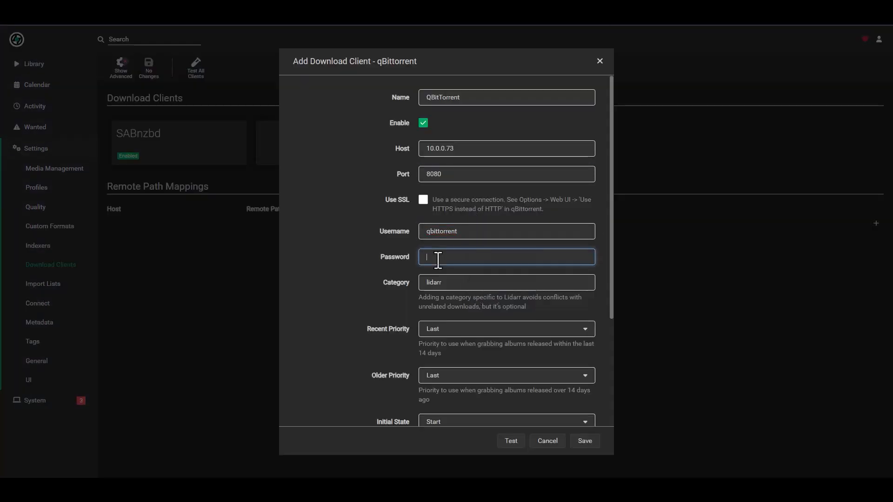
key(ctrl+v)
scroll(372, 251, down, 3)
double_click(460, 144)
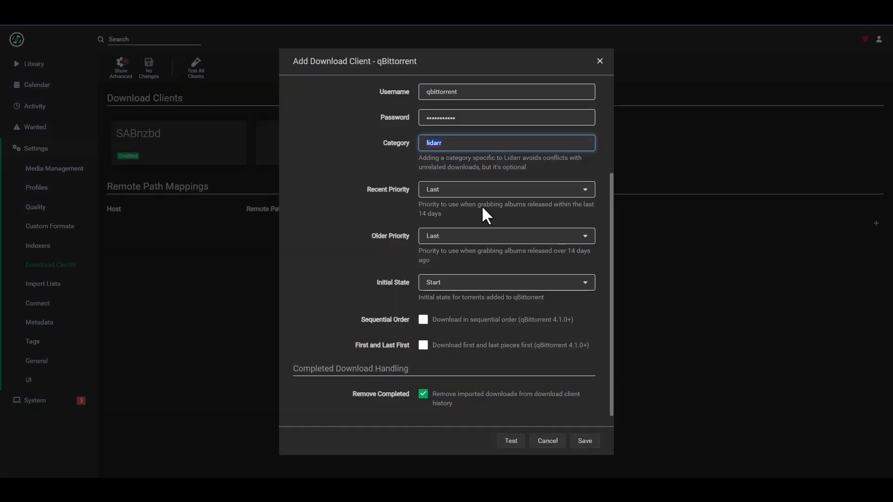
Set Initial State to ForceStart, test the connection and save the client
scroll(359, 202, down, 1)
click(436, 273)
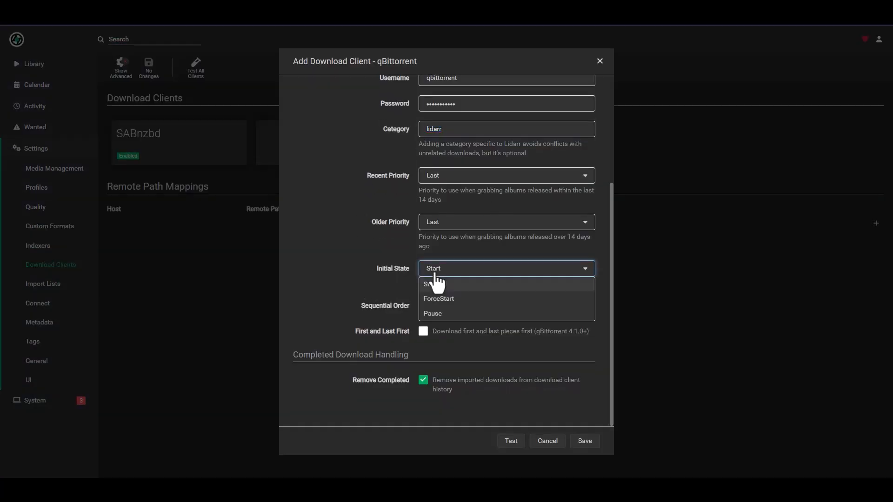
click(446, 298)
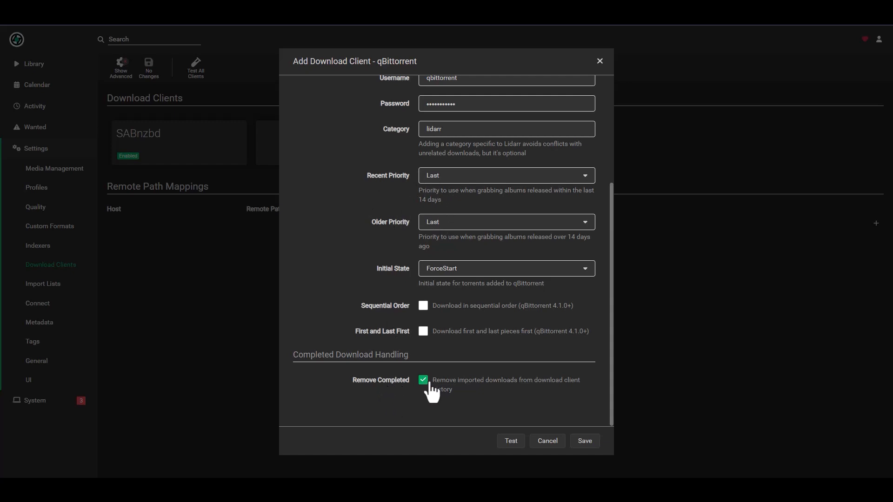
click(507, 445)
click(585, 441)
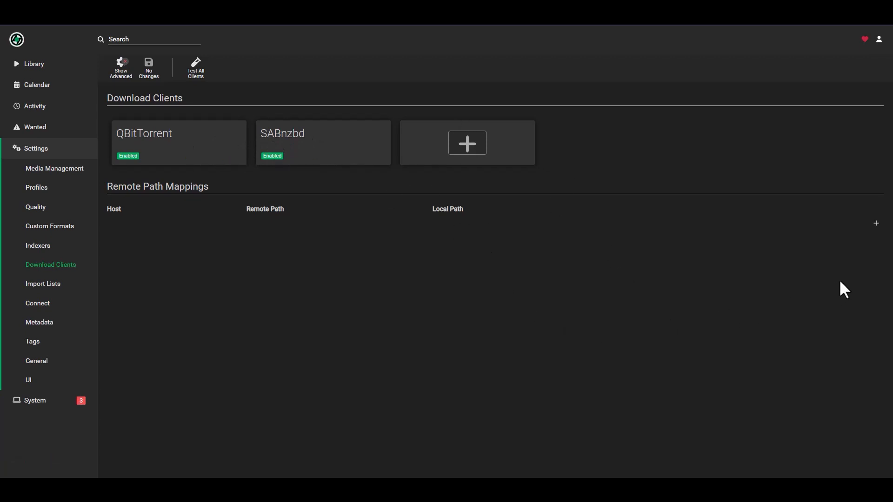
Map /downloads/lidarr/ on host 10.0.0.73 to local /downloads/, save, then go to Import Lists
click(877, 223)
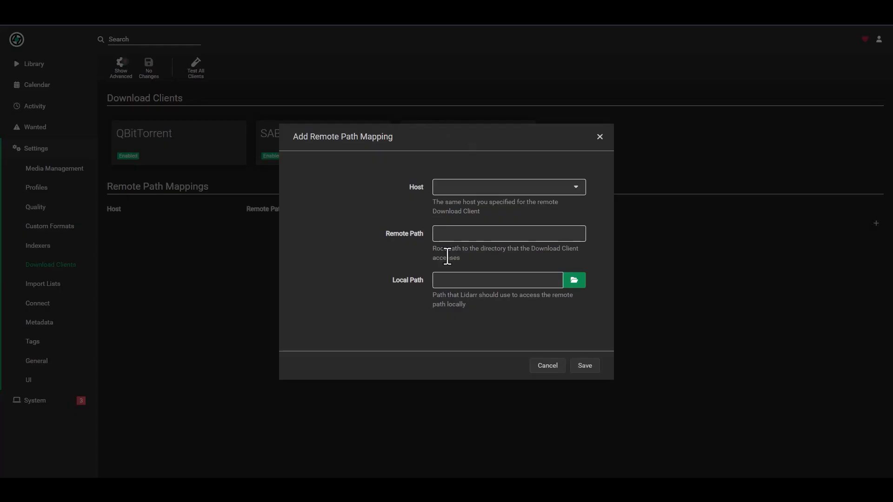
click(508, 192)
click(472, 203)
click(490, 238)
text(/downloads/lidarr/)
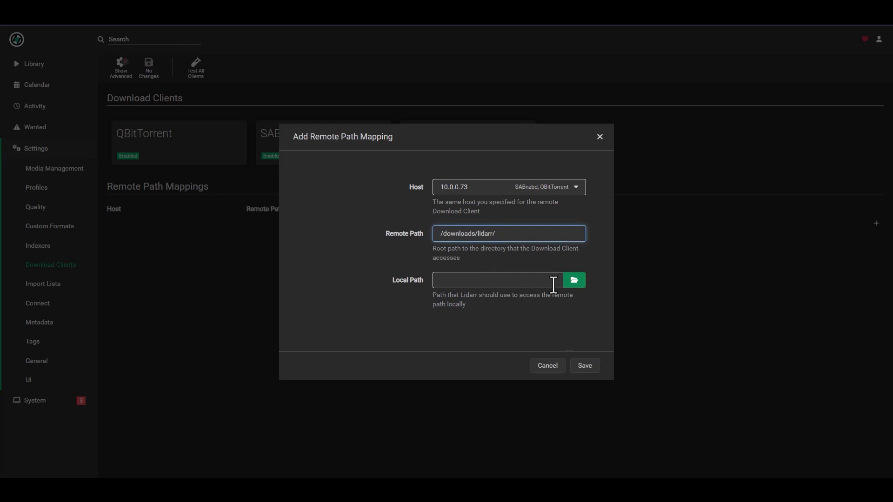
click(576, 281)
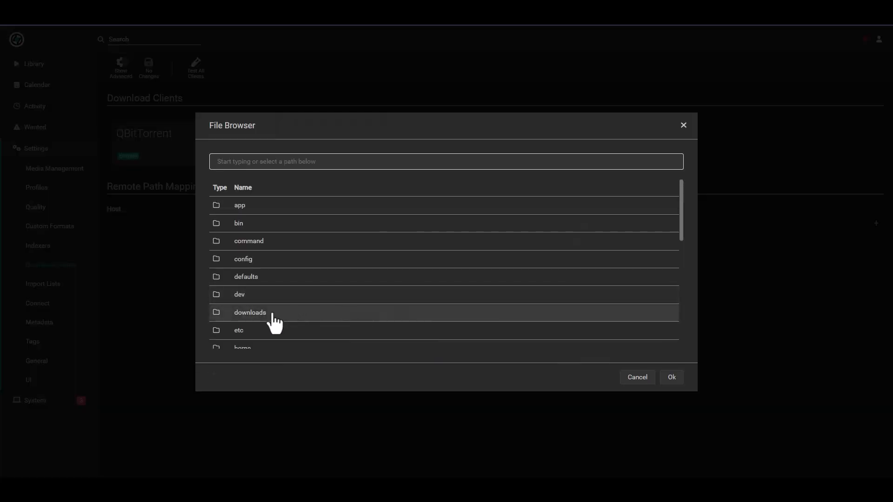
click(273, 313)
click(671, 377)
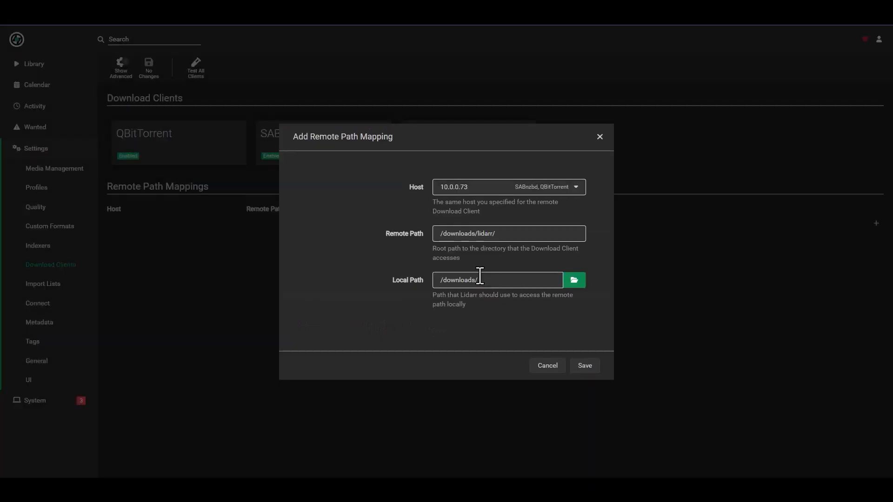
click(591, 368)
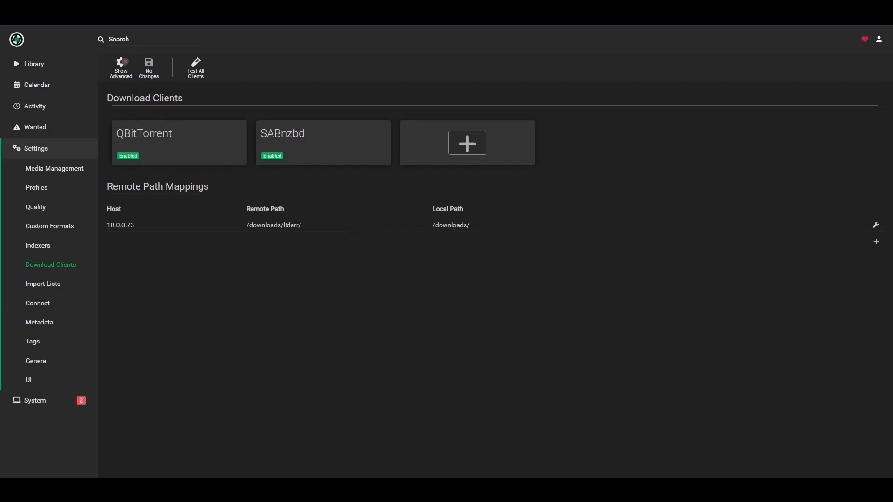
click(45, 284)
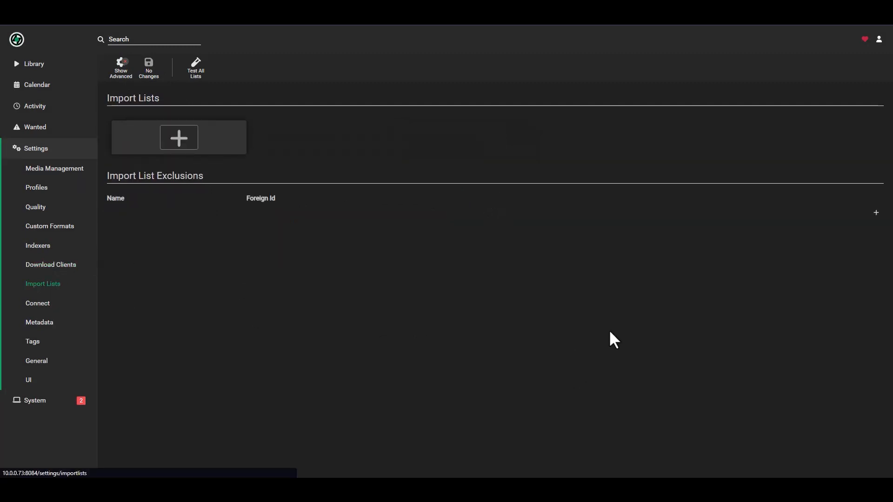
Browse the available import list and connection types without adding any, ending on Connect
click(219, 146)
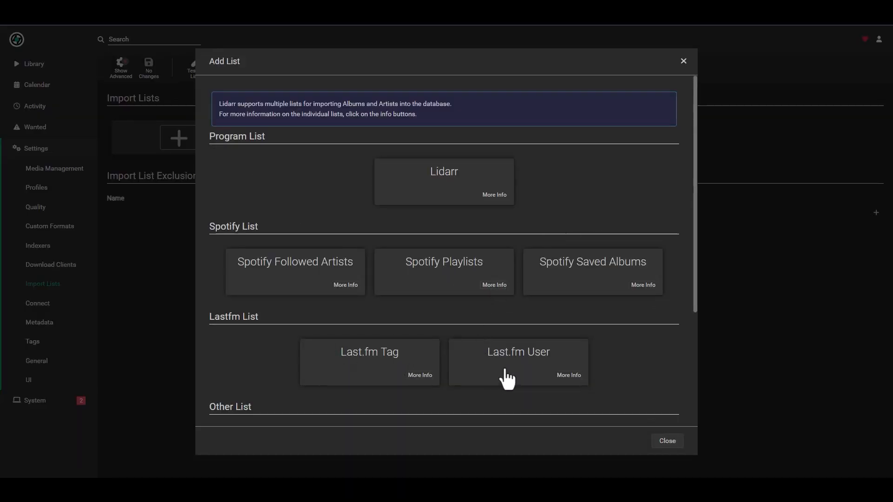
click(684, 62)
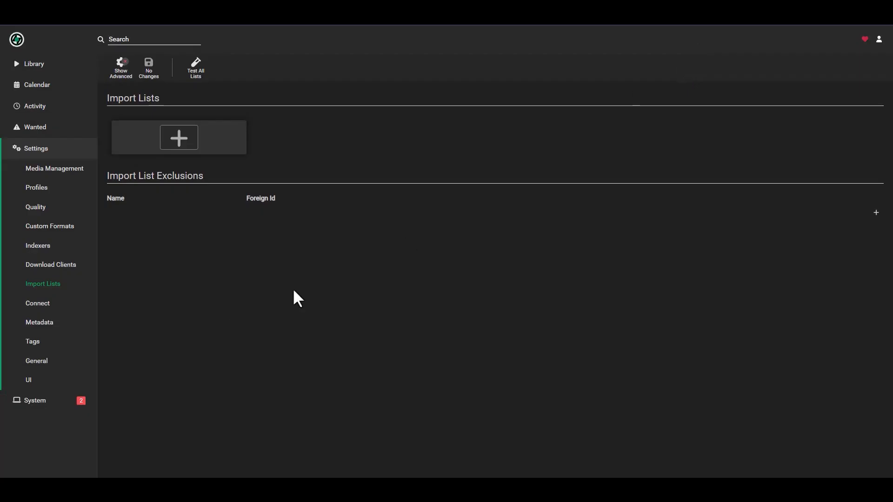
click(37, 303)
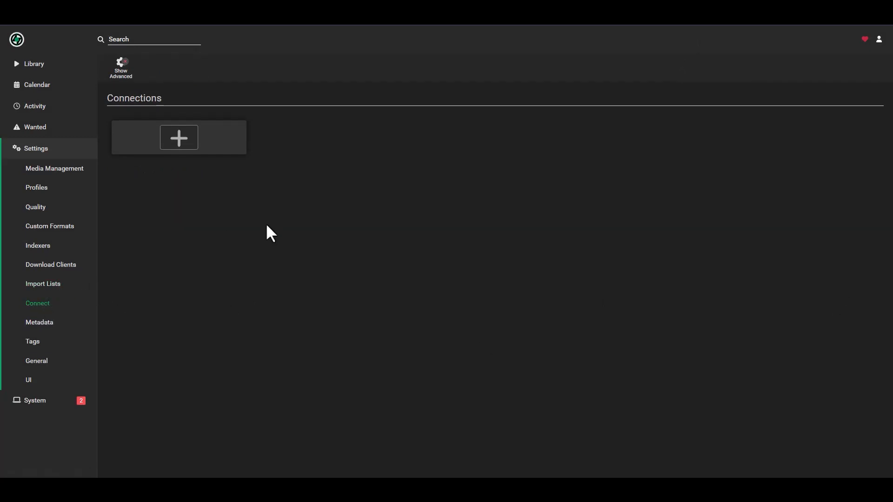
click(220, 139)
scroll(437, 258, up, 5)
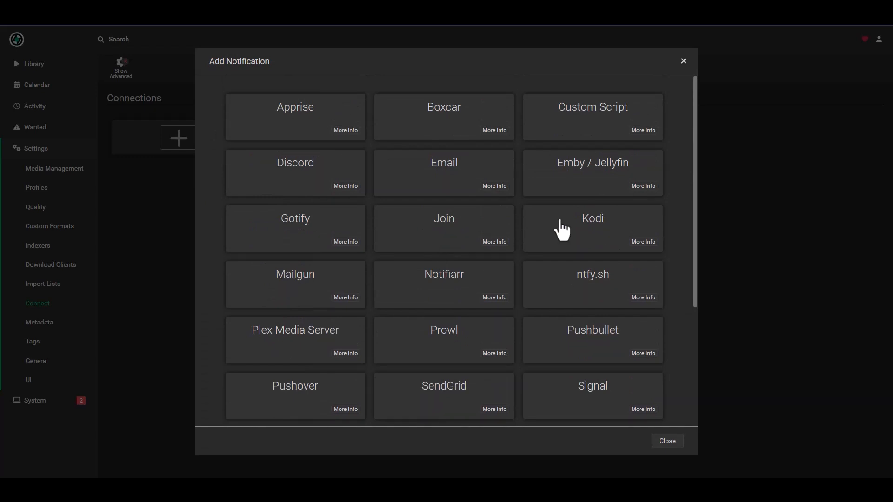
click(683, 61)
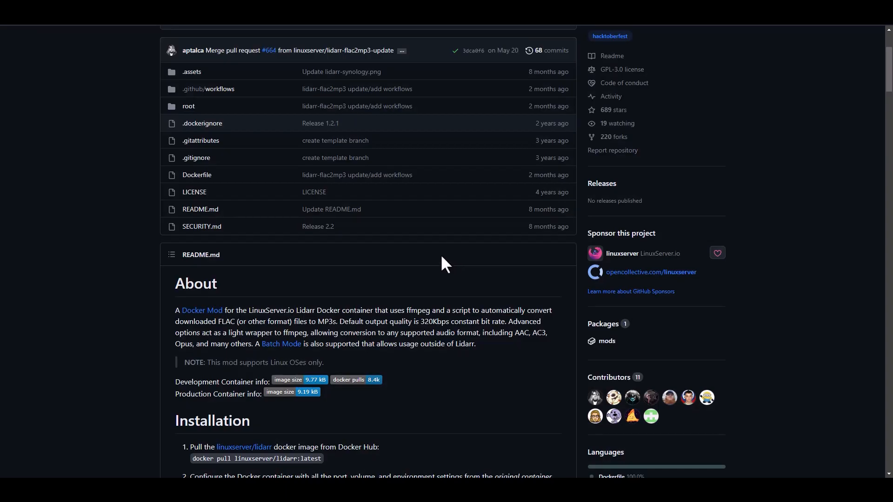
Scroll the lidarr-flac2mp3 README to Installation and highlight the DOCKER_MODS line
scroll(442, 257, down, 6)
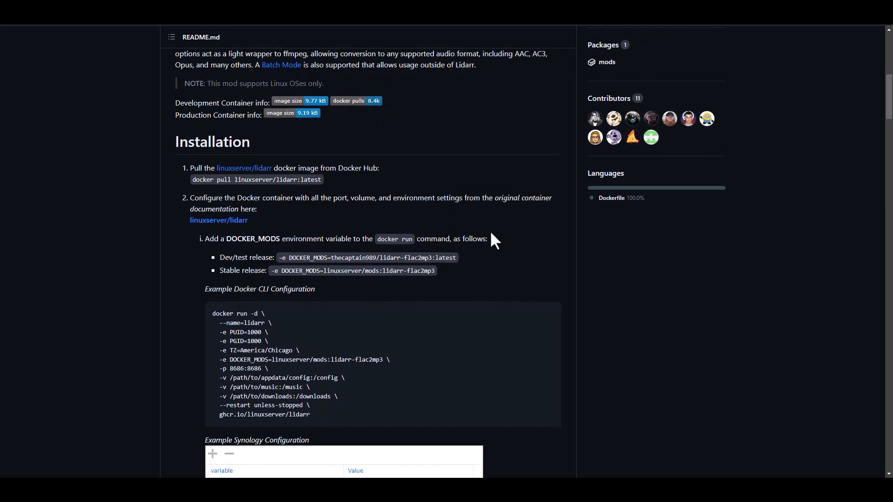
scroll(479, 236, down, 1)
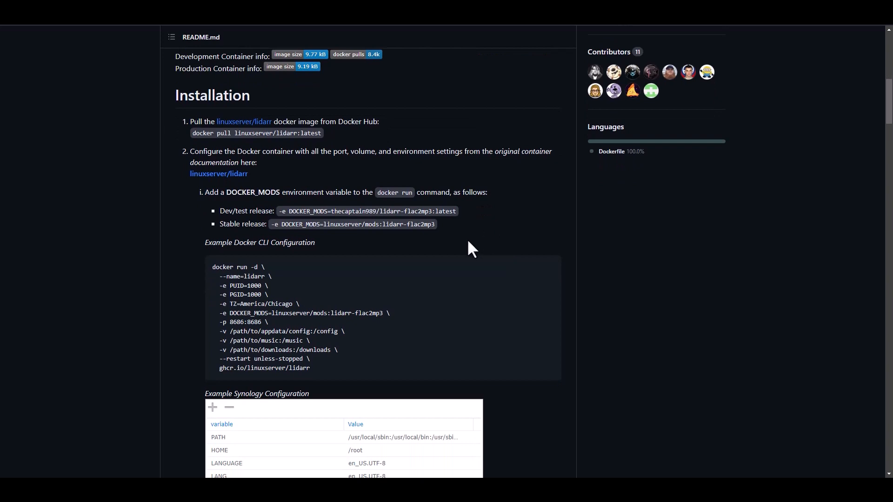
scroll(420, 243, down, 1)
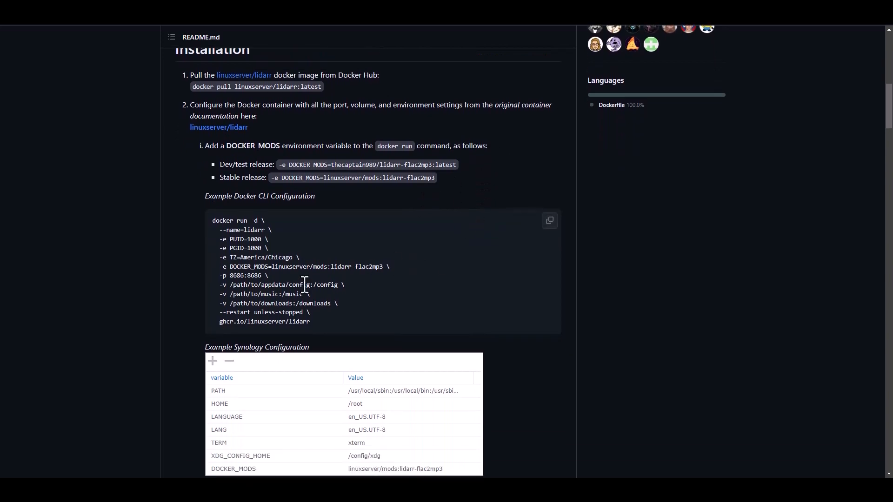
drag(391, 267, 230, 268)
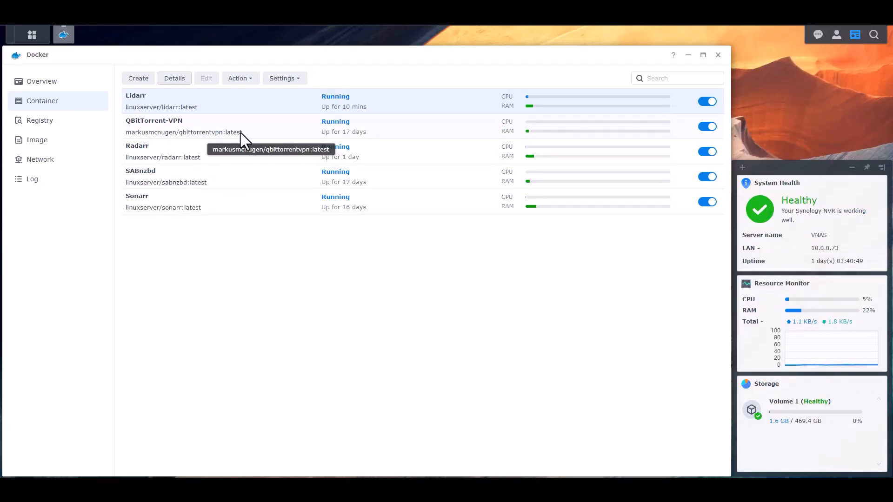
Stop the Lidarr container and bring up its environment variables in the Edit dialog
click(707, 102)
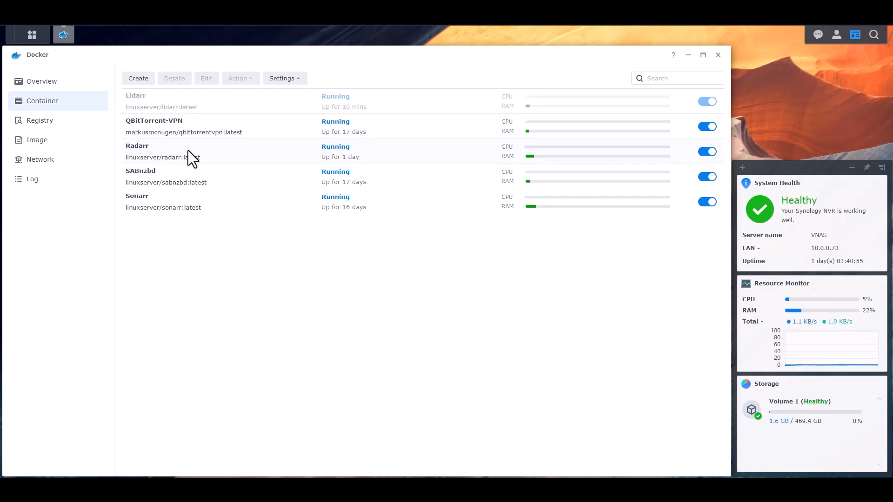
click(197, 104)
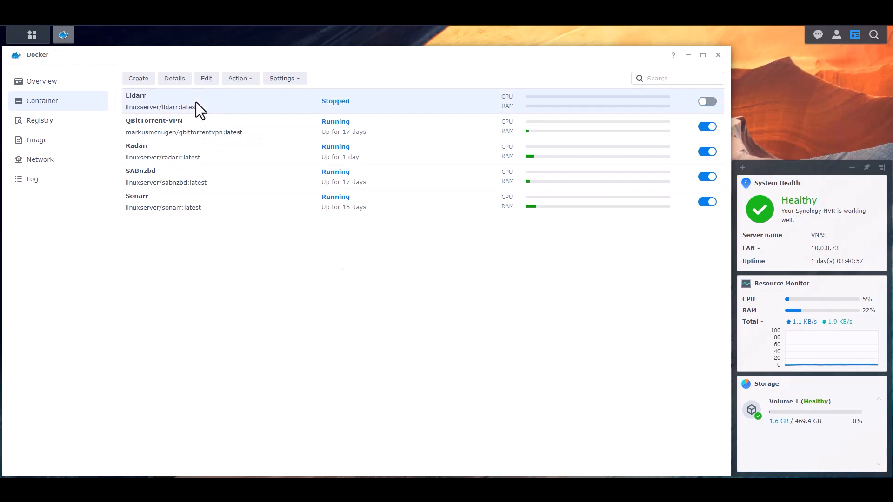
click(206, 79)
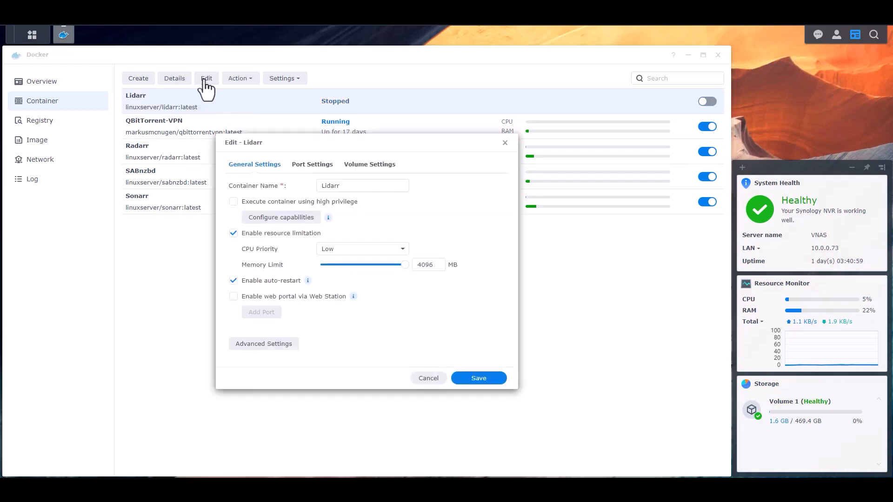
click(281, 344)
scroll(383, 266, down, 1)
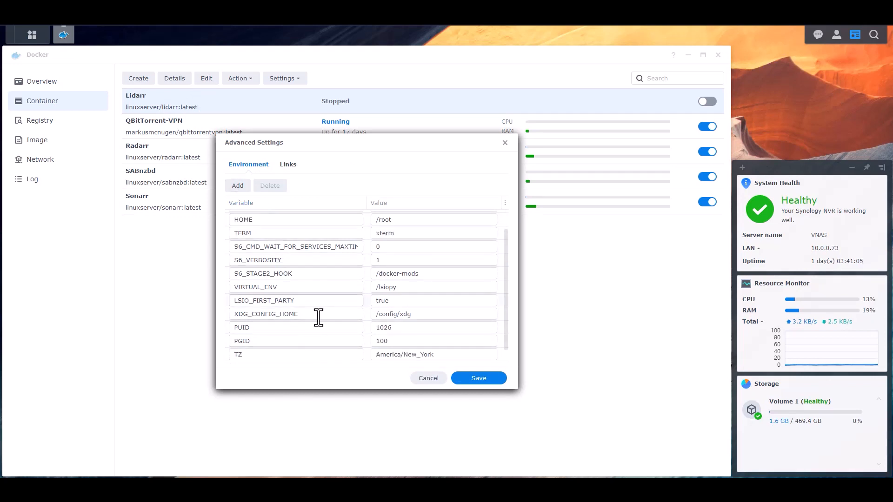
scroll(325, 307, down, 1)
Add variable DOCKER_MODS with value linuxserver/mods:lidarr-flac2mp3 and confirm it
click(304, 355)
text(DOCKER_MODS)
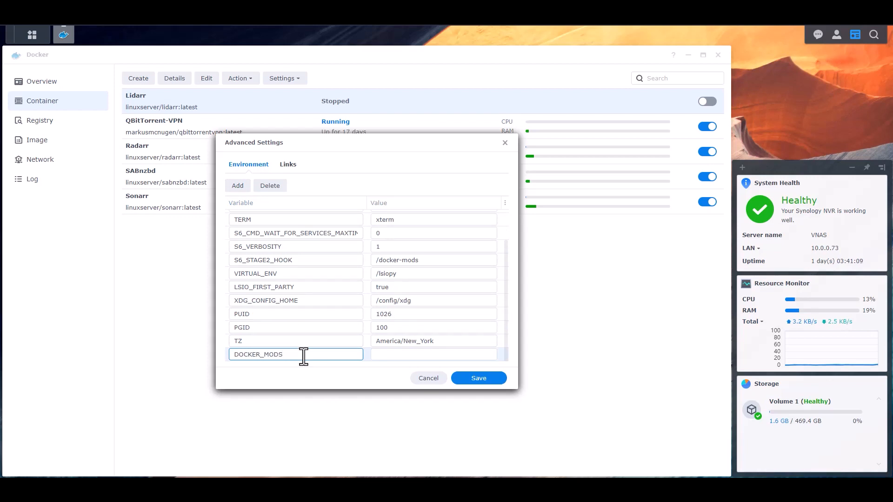
key(Tab)
text(linuxserver)
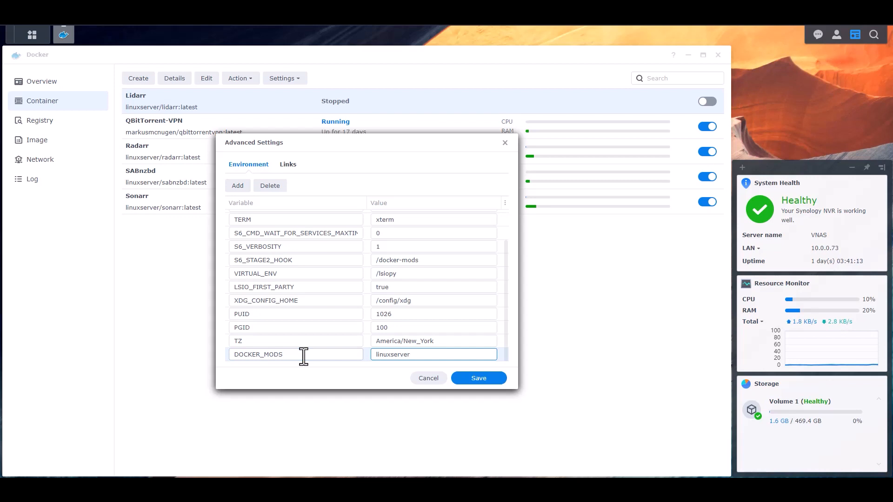
text(/mods:lidarr-flac2mp3)
drag(429, 356, 349, 358)
click(446, 358)
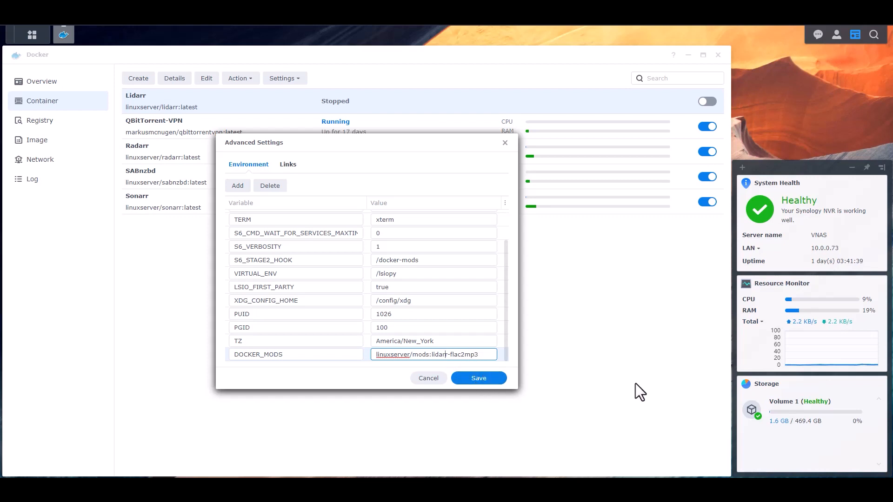
click(500, 379)
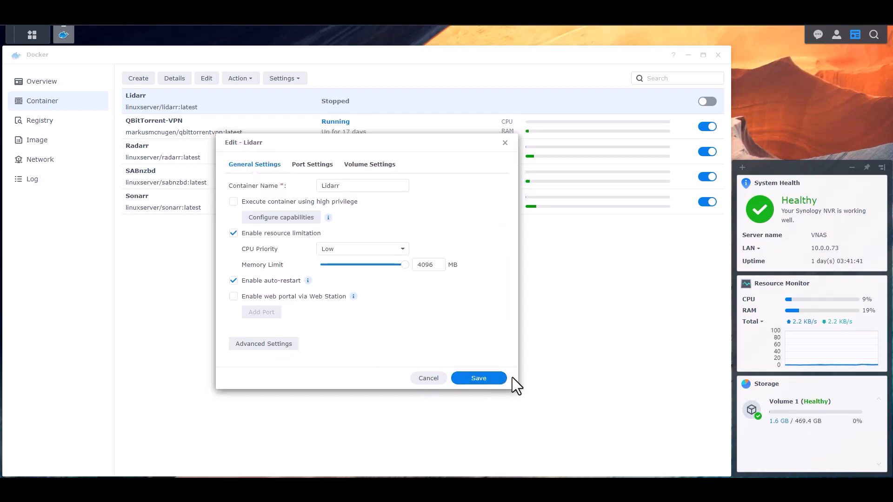
Save the container edits, verify DOCKER_MODS in Details, restart Lidarr and reload its page
click(488, 379)
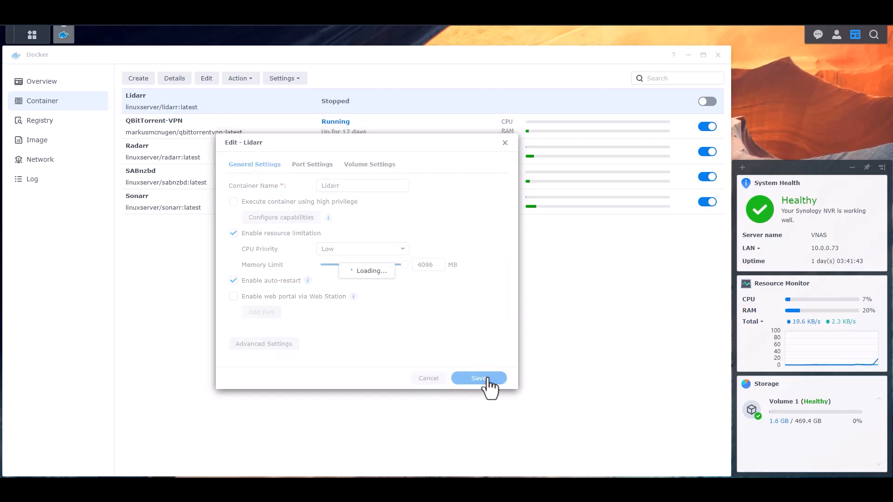
click(174, 78)
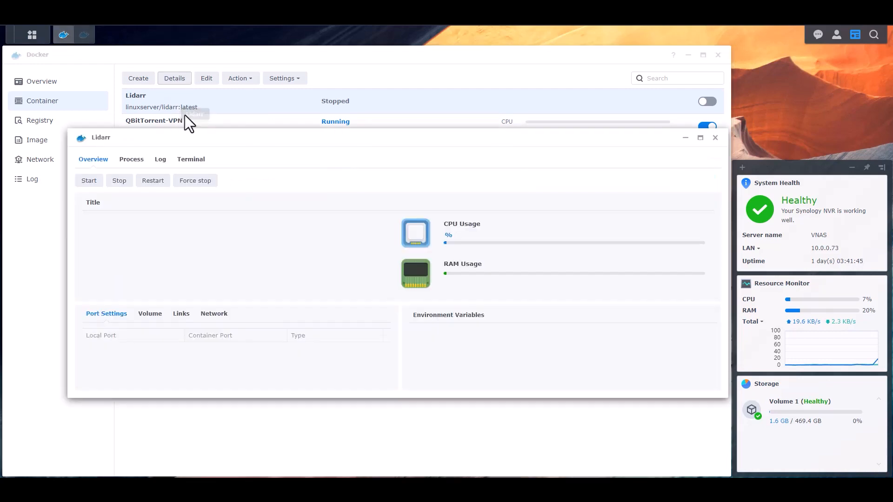
scroll(609, 360, down, 3)
scroll(610, 355, down, 1)
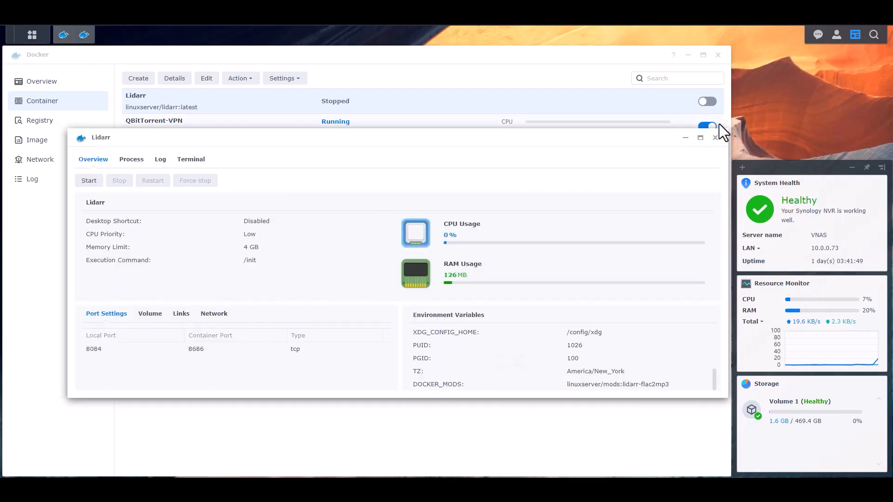
click(715, 137)
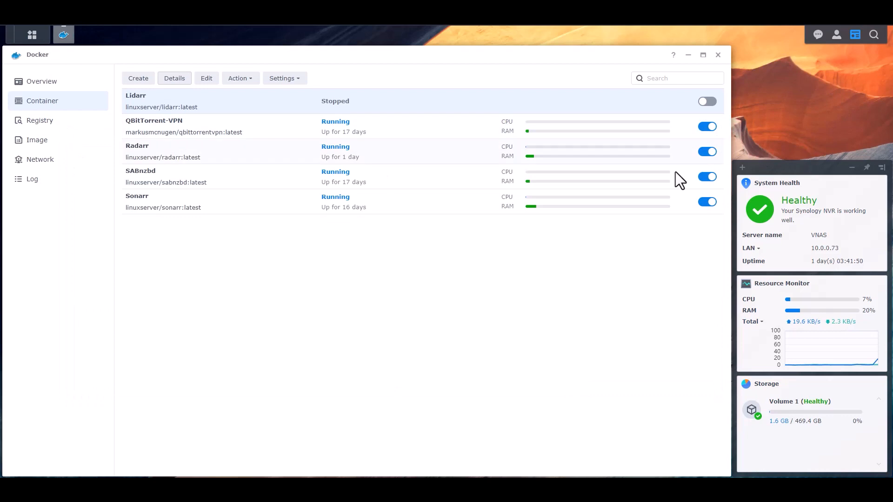
click(704, 103)
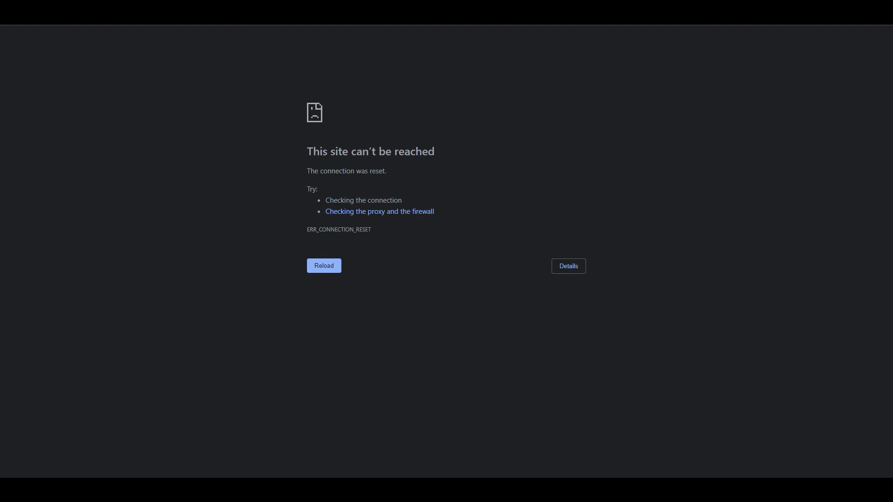
click(324, 266)
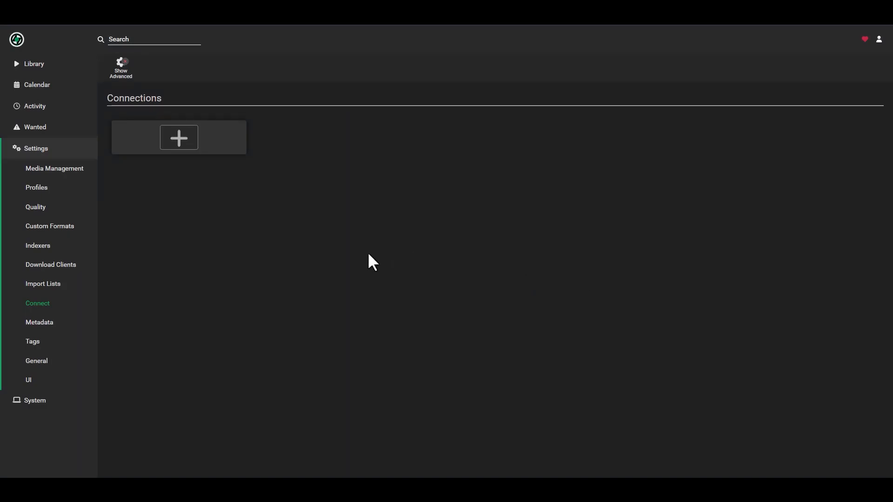
Add a new Custom Script connection and name it 'FLAC to MP3'
click(191, 149)
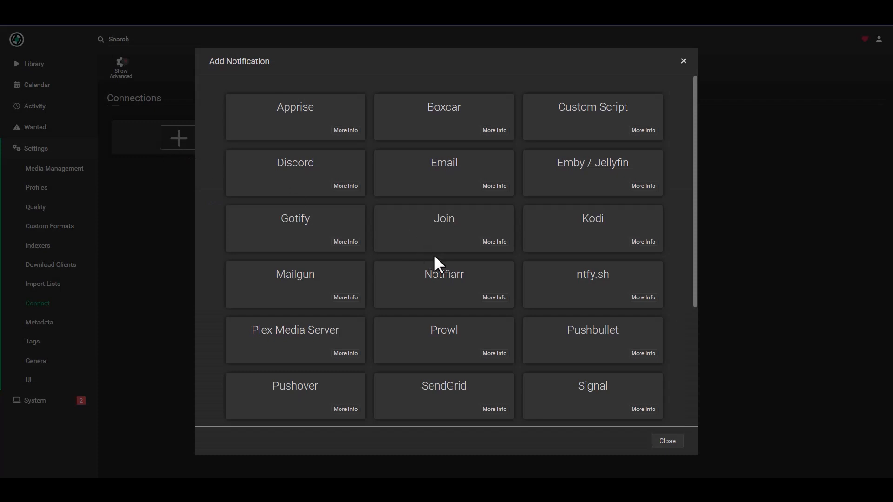
click(595, 128)
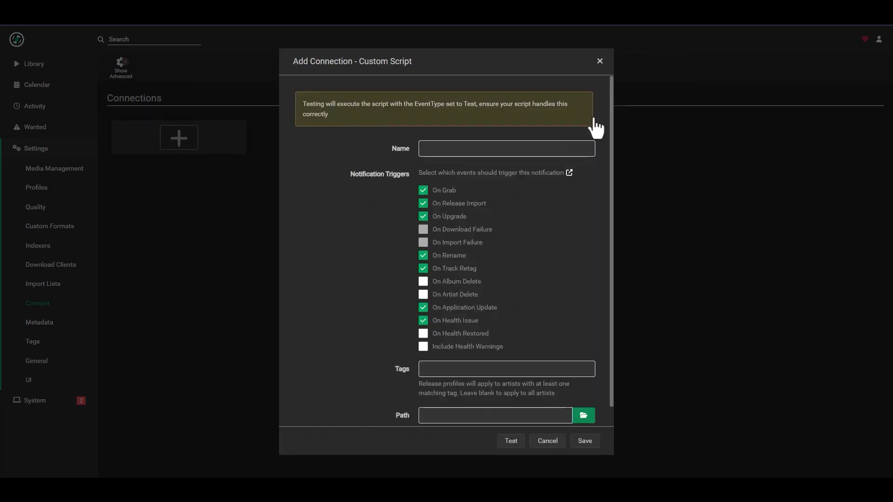
click(504, 148)
text(FLAC to MP3)
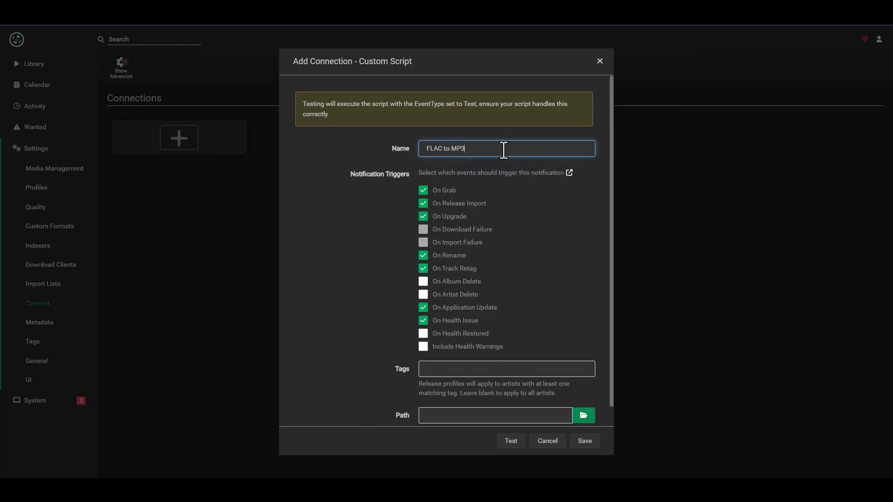
Turn off the Grab, Rename, Track Retag, Application Update and Health triggers, leaving Release Import and Upgrade
click(423, 190)
click(423, 255)
click(423, 269)
click(423, 307)
click(424, 320)
click(423, 333)
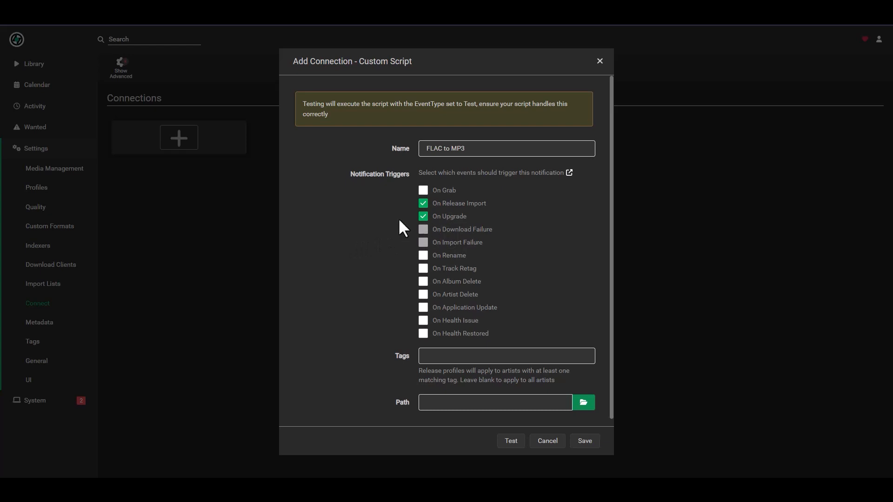
scroll(386, 228, down, 1)
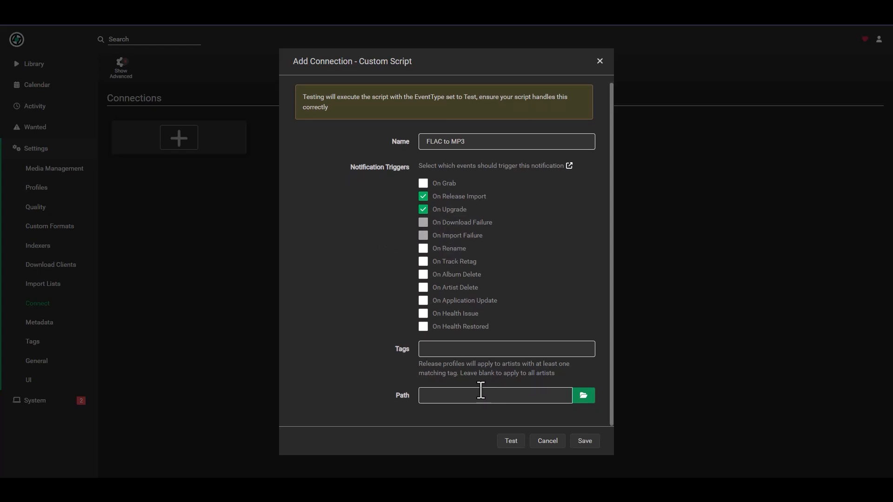
Set the script path to /usr/local/bin/flac2mp3.sh and save the FLAC to MP3 connection
click(583, 396)
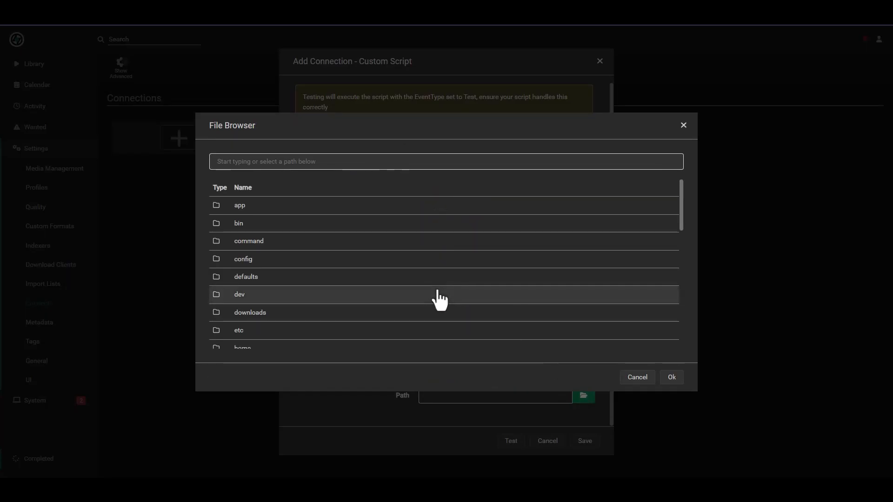
scroll(347, 313, down, 5)
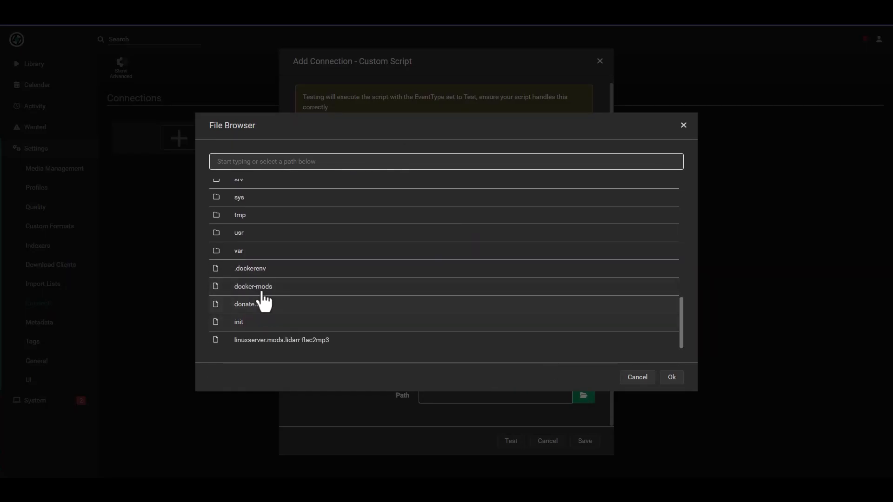
click(242, 233)
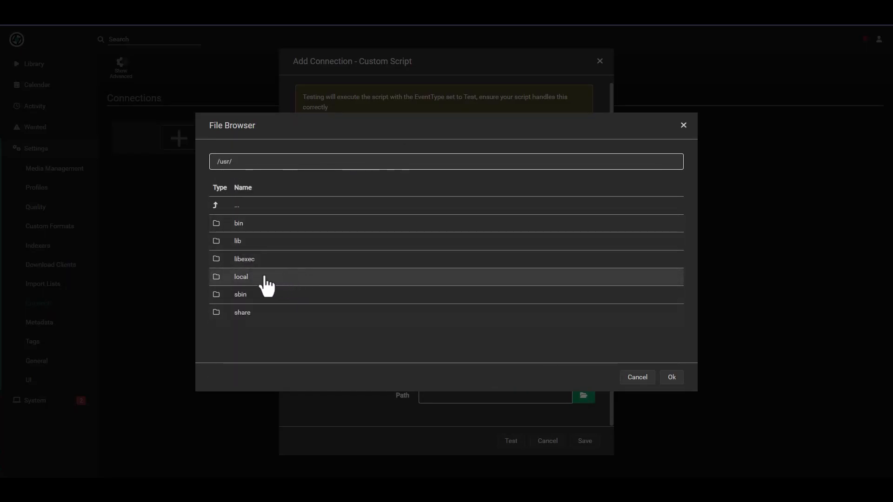
click(245, 279)
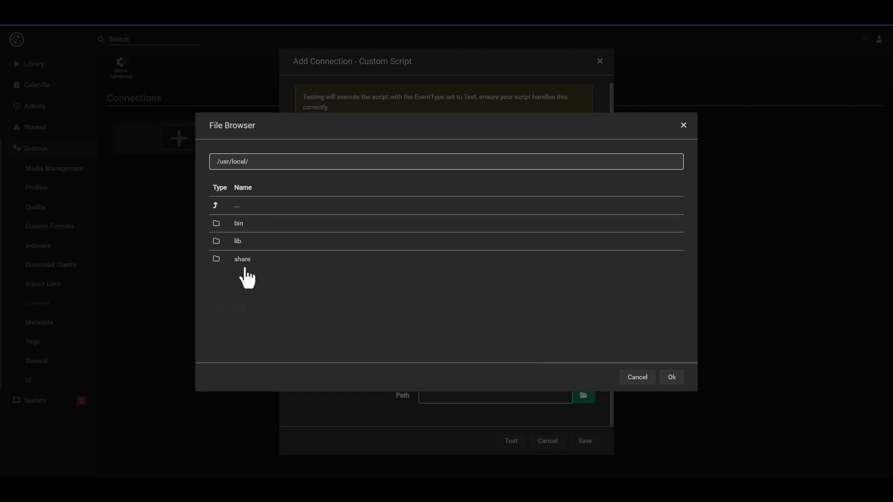
click(241, 225)
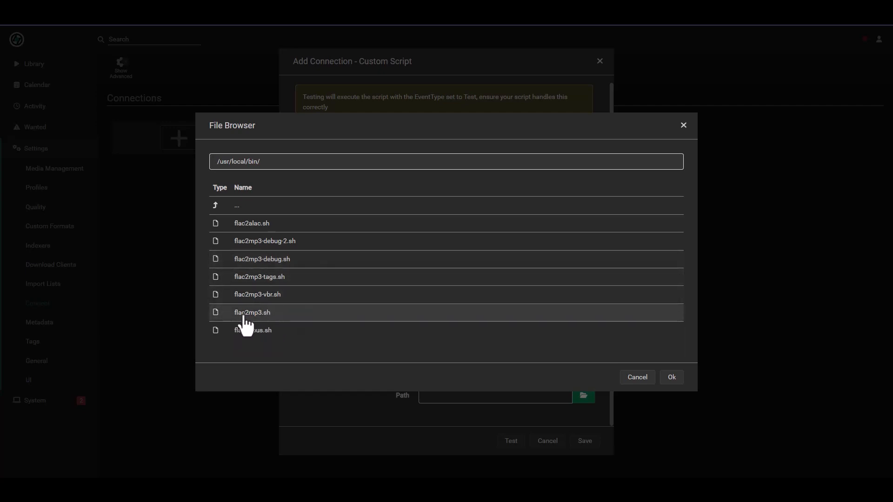
click(279, 319)
click(671, 377)
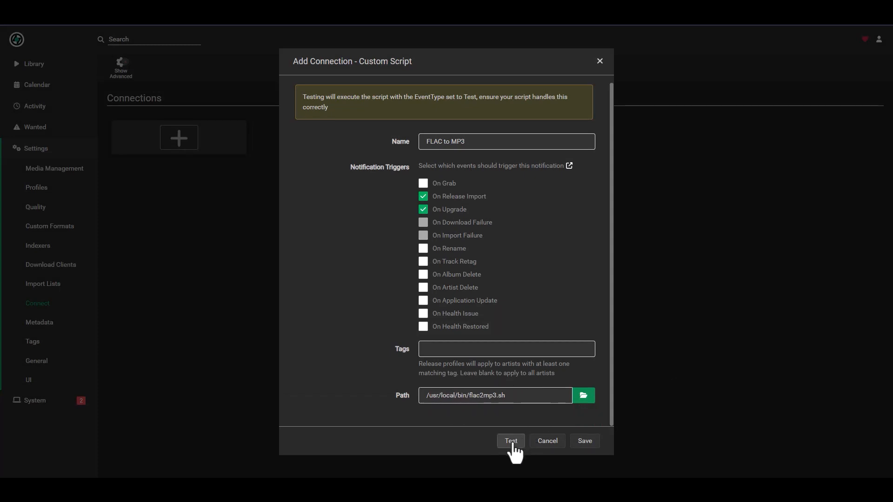
click(583, 442)
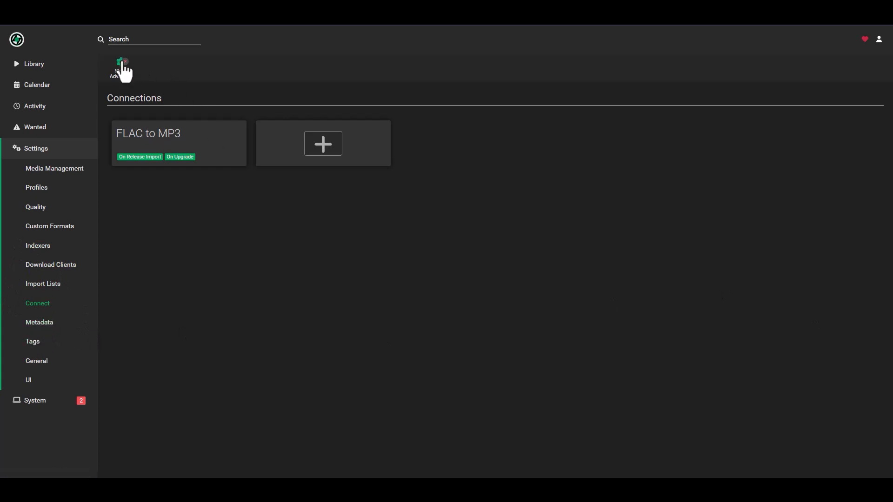
Go from the Metadata settings to the Tags page, which has no tags yet
click(44, 322)
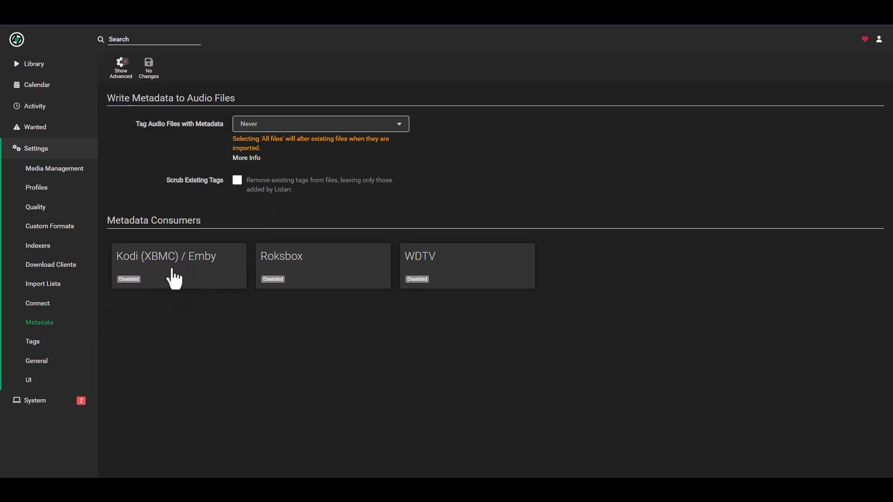
click(33, 342)
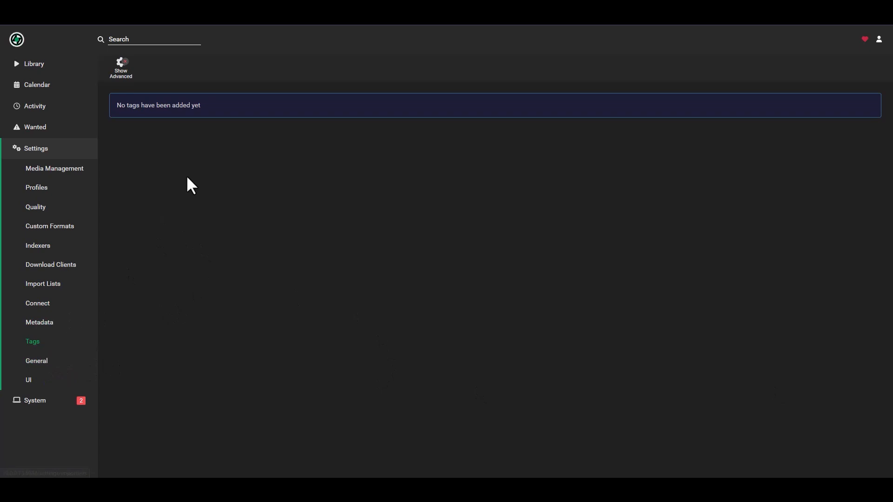
Set General authentication to Forms (Login Page), enter a username and password, and save
click(36, 362)
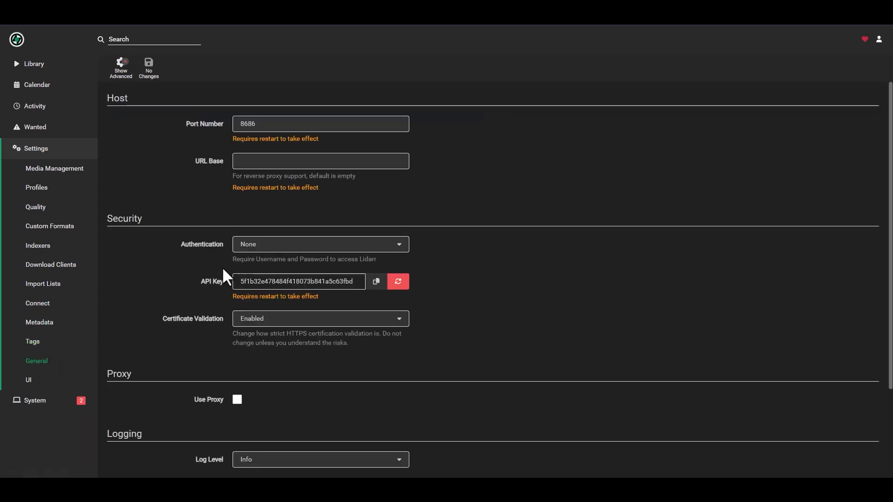
scroll(187, 172, down, 3)
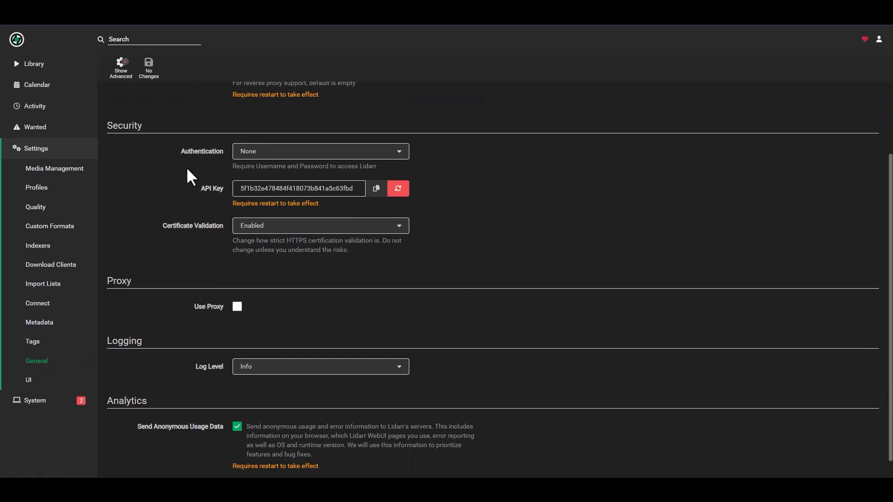
click(257, 152)
click(255, 197)
click(265, 188)
text(lidarr)
key(Tab)
text(l)
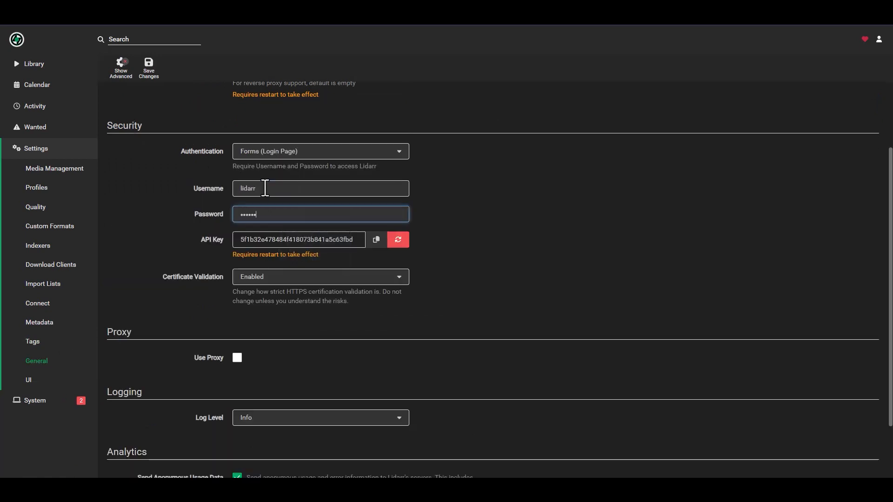
text(idarr)
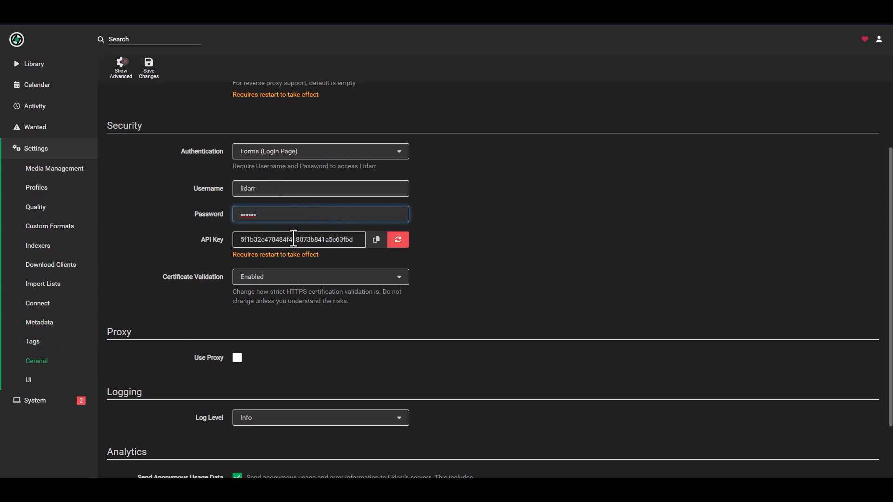
scroll(346, 246, down, 2)
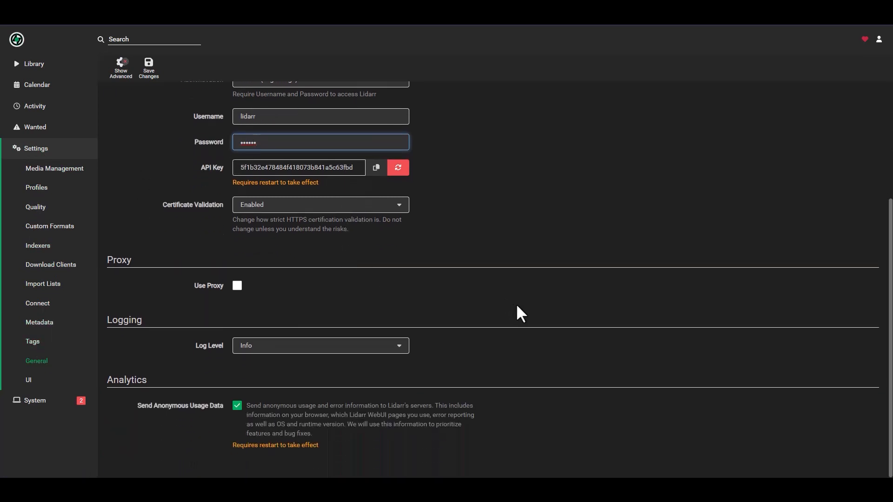
scroll(493, 321, up, 5)
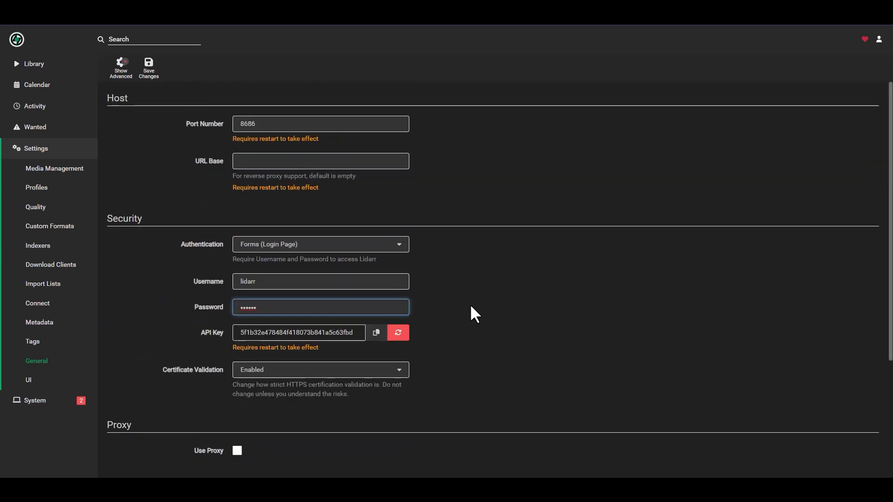
click(147, 67)
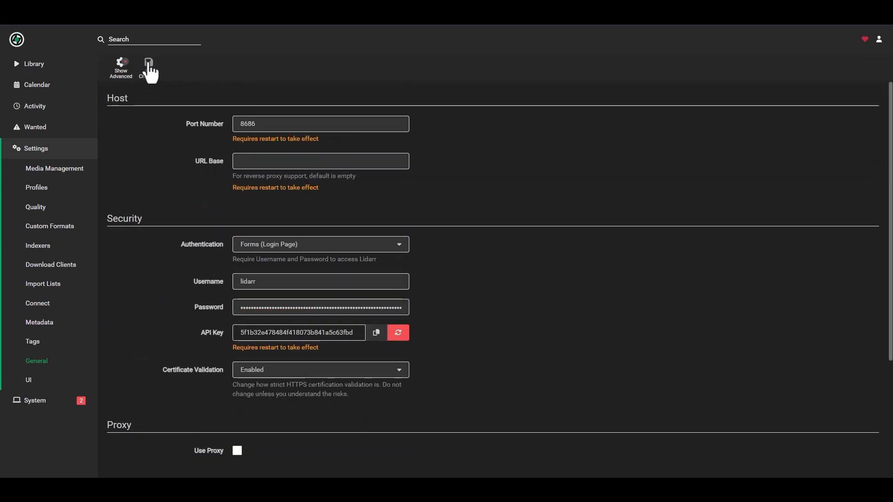
Look through the UI and Indexer settings, with ten Prowlarr-synced indexers, then return to the Library
click(29, 381)
scroll(521, 257, down, 3)
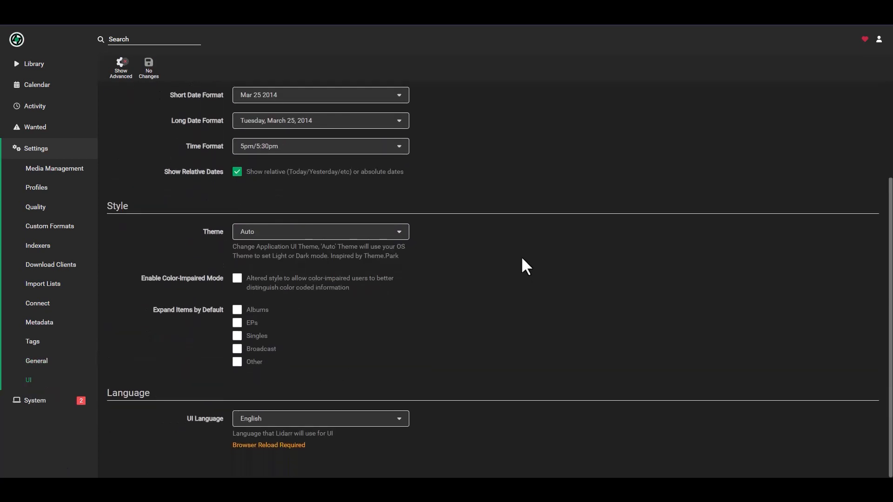
scroll(512, 258, up, 3)
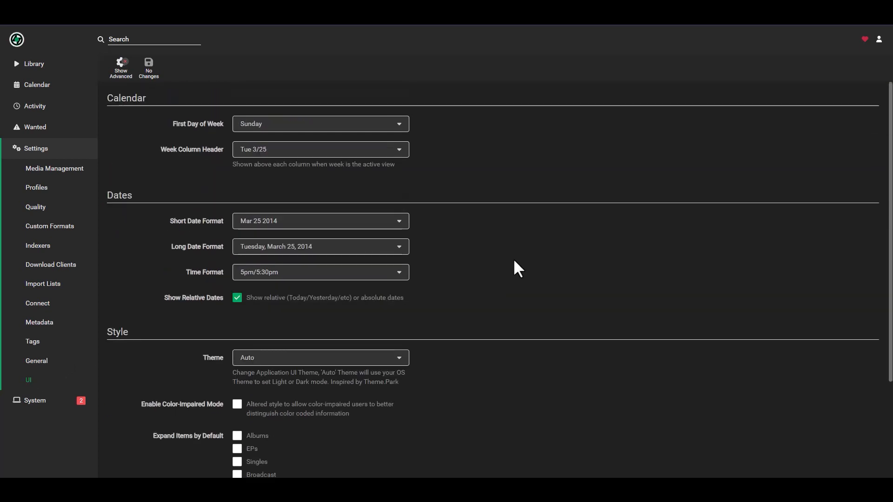
click(39, 65)
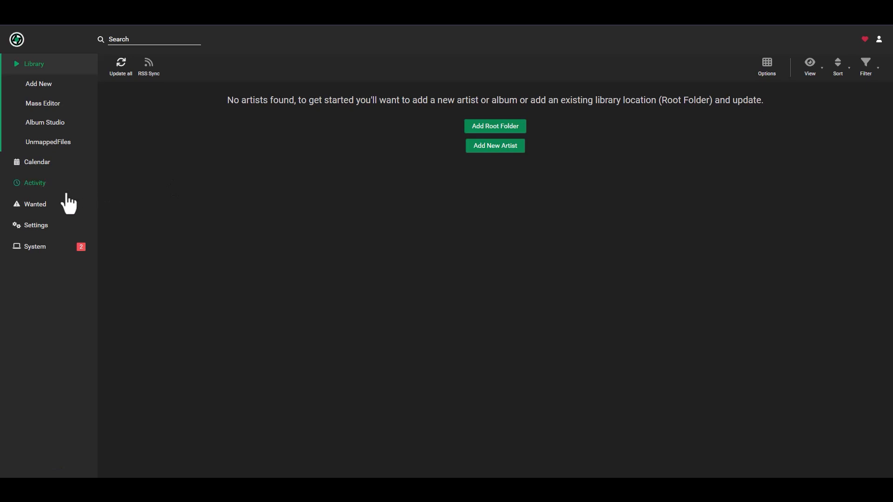
click(37, 226)
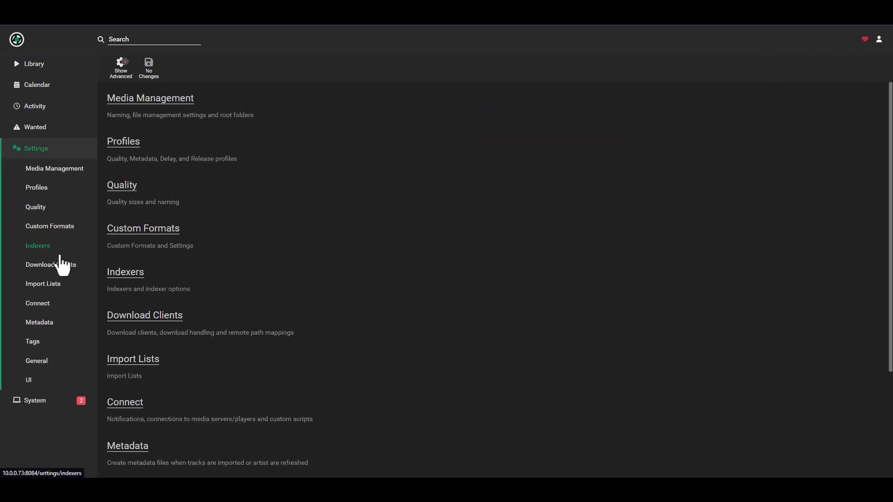
click(47, 250)
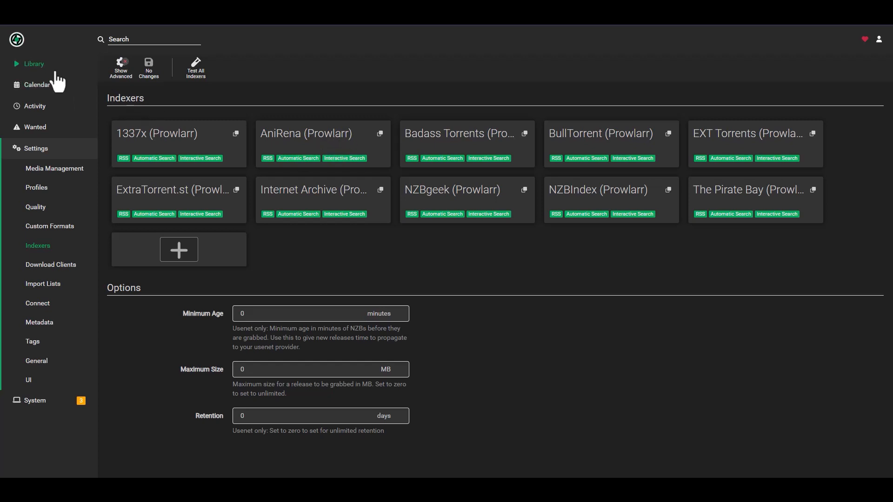
click(33, 64)
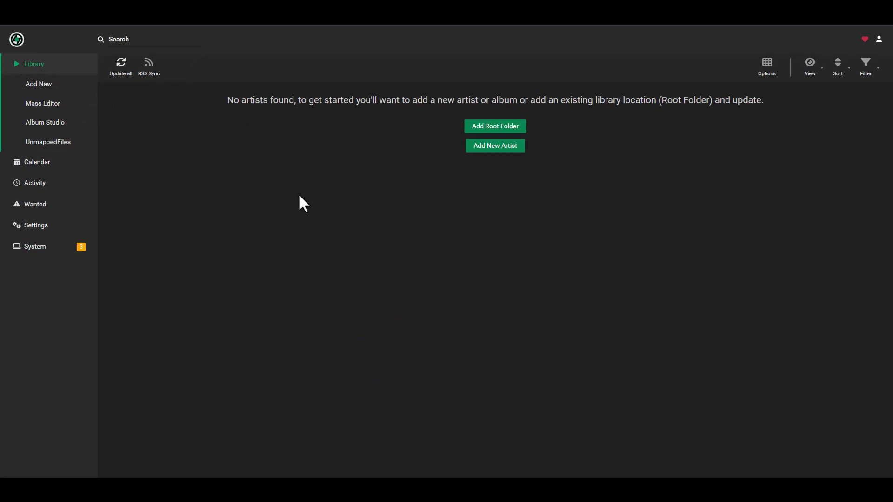
Search for 'creed' and pick Creed, the US rock band from Tallahassee, FL, to add
click(160, 40)
text(creed)
key(Return)
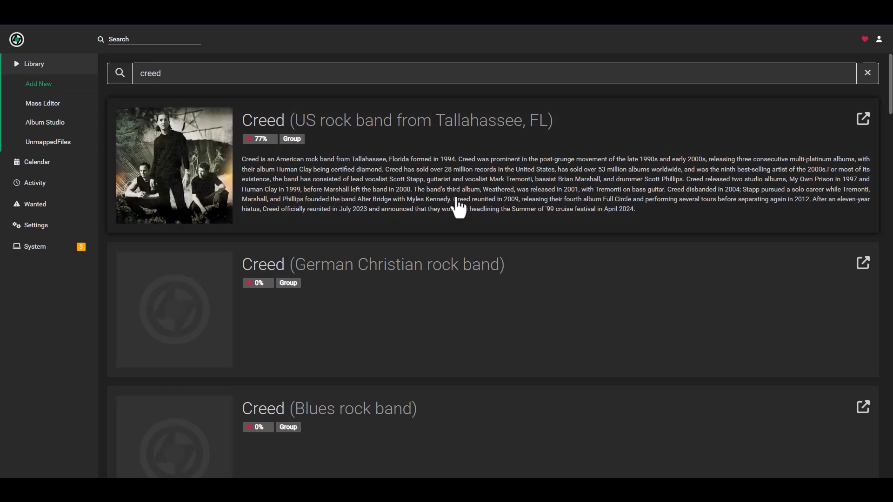
scroll(472, 190, down, 5)
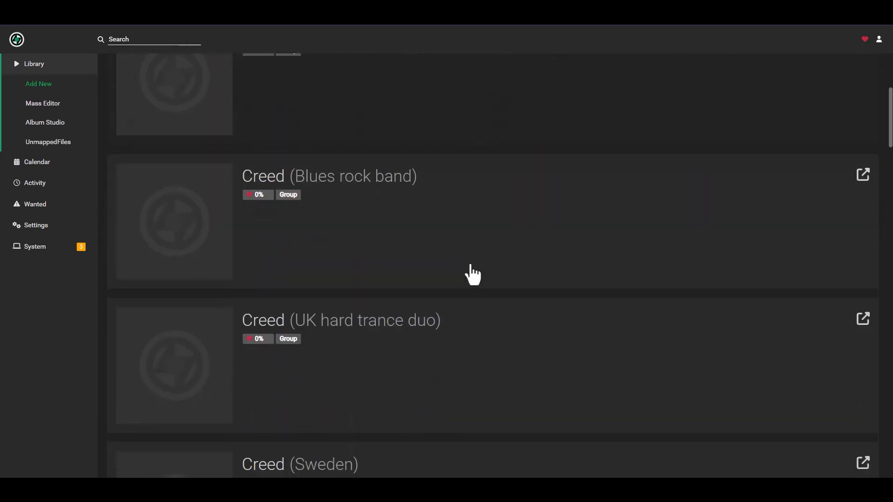
scroll(440, 367, up, 5)
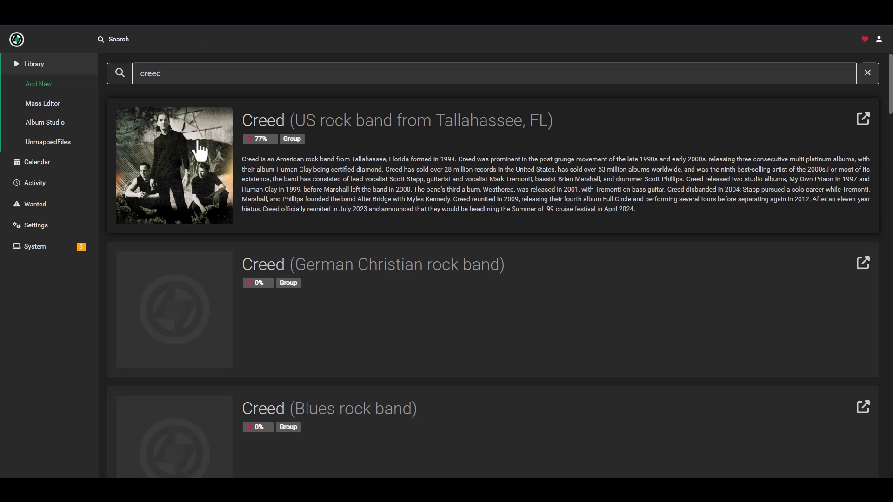
click(452, 161)
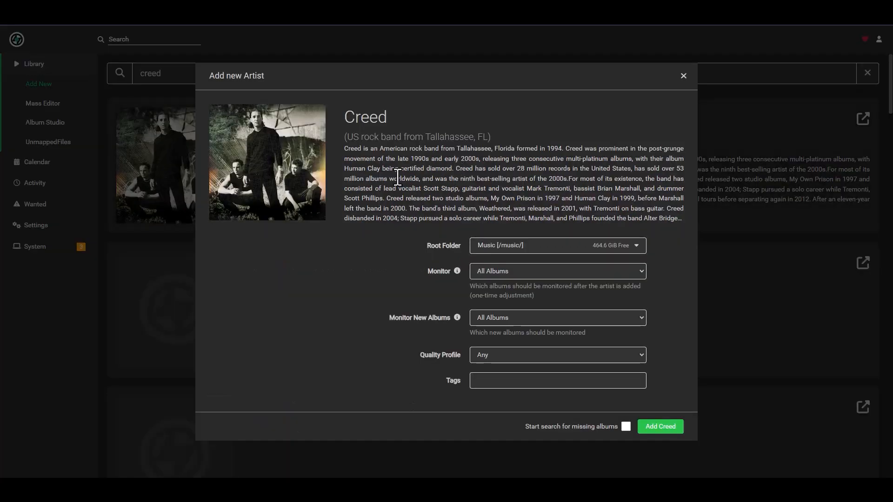
Add Creed with root folder Music, quality profile Any, and missing-album search enabled
click(497, 256)
click(372, 257)
click(482, 356)
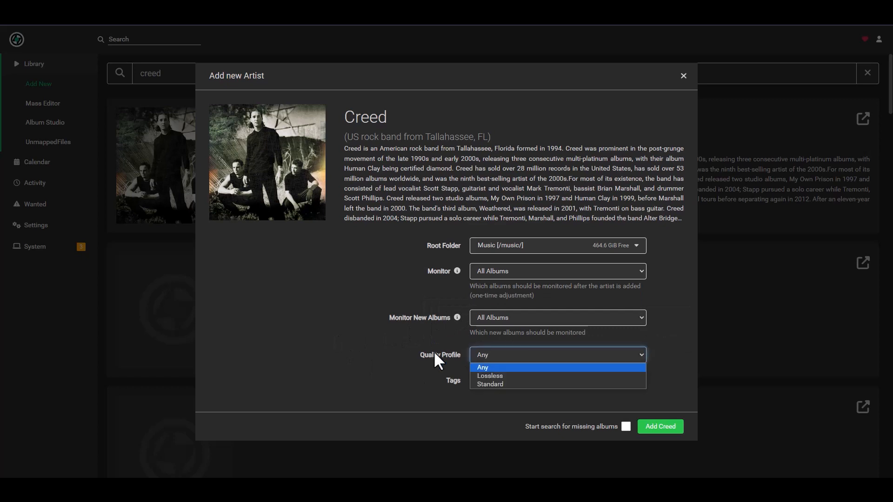
click(463, 352)
click(489, 354)
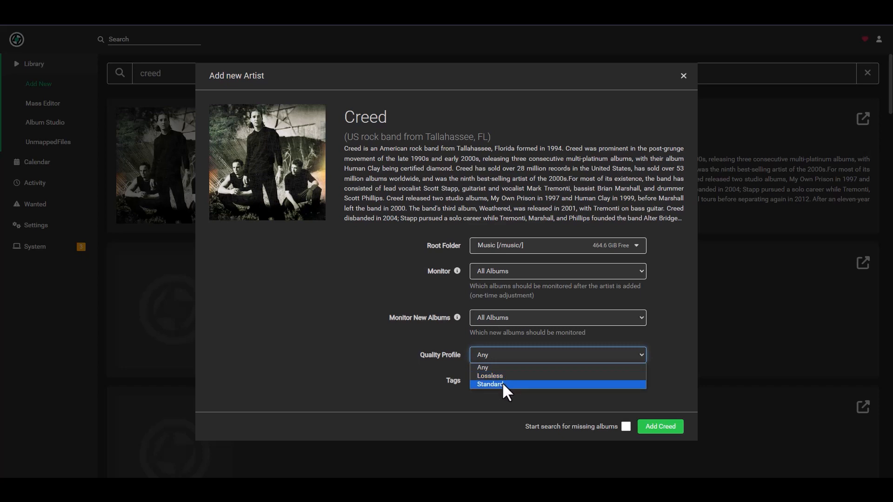
click(381, 347)
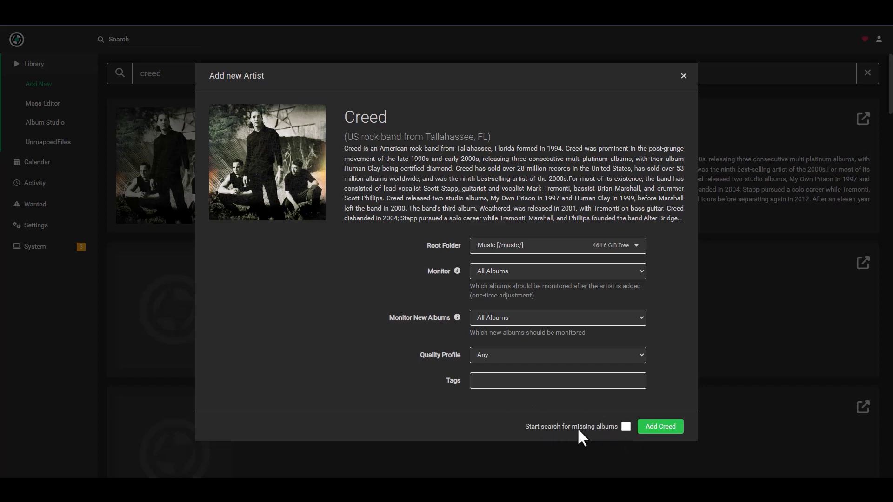
click(625, 428)
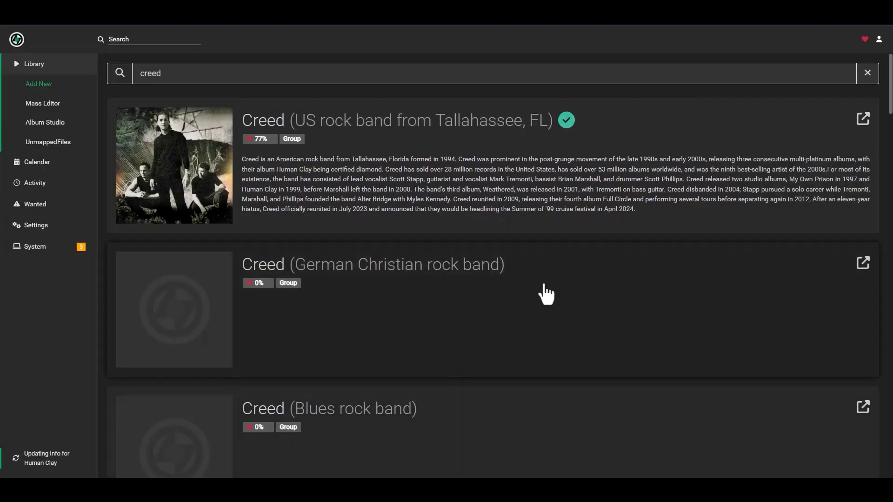
Open Creed's artist page and expand its four albums, including My Own Prison, all missing
click(57, 68)
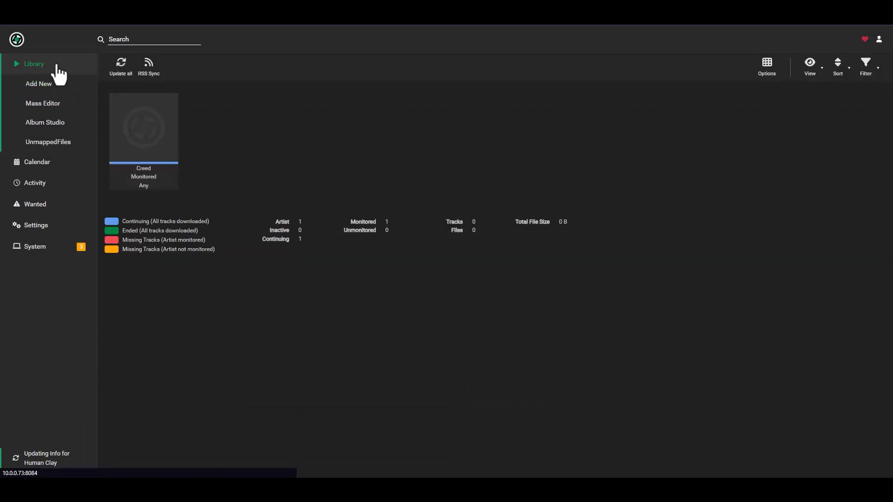
click(141, 134)
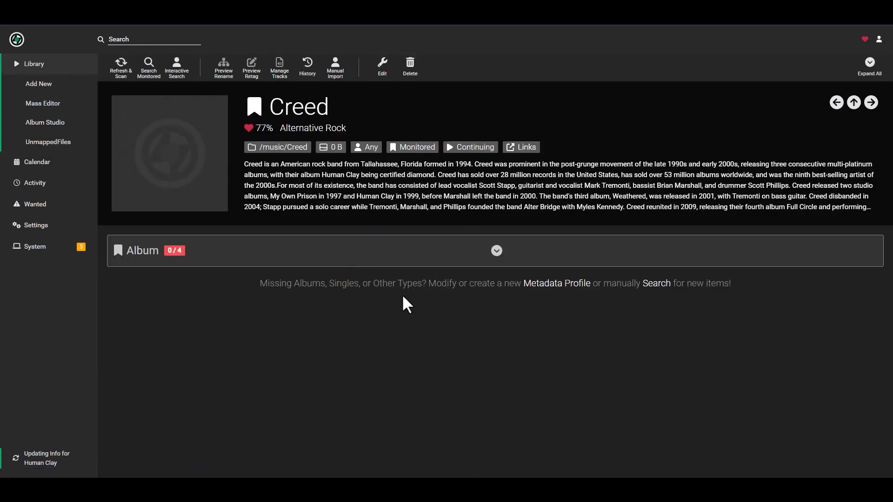
click(496, 251)
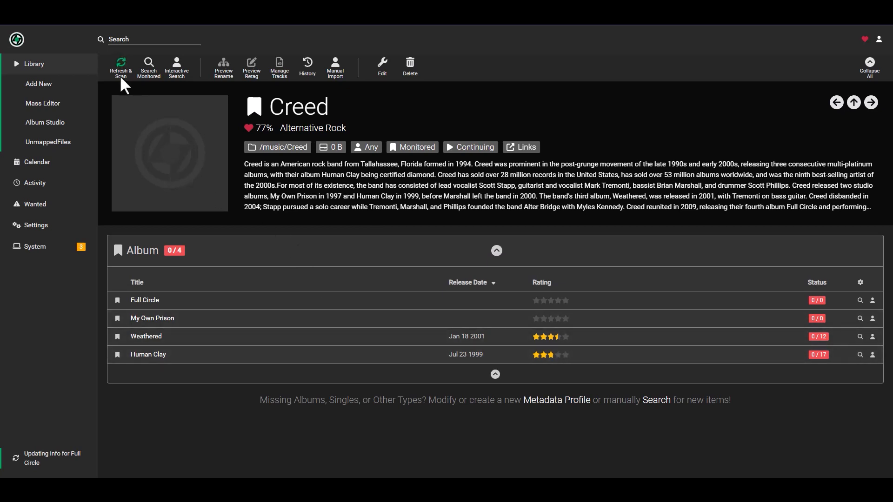
click(59, 65)
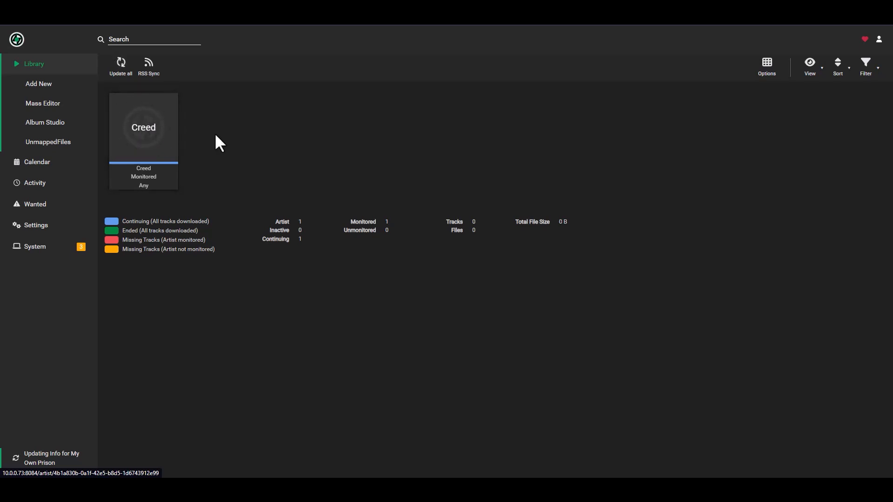
click(155, 133)
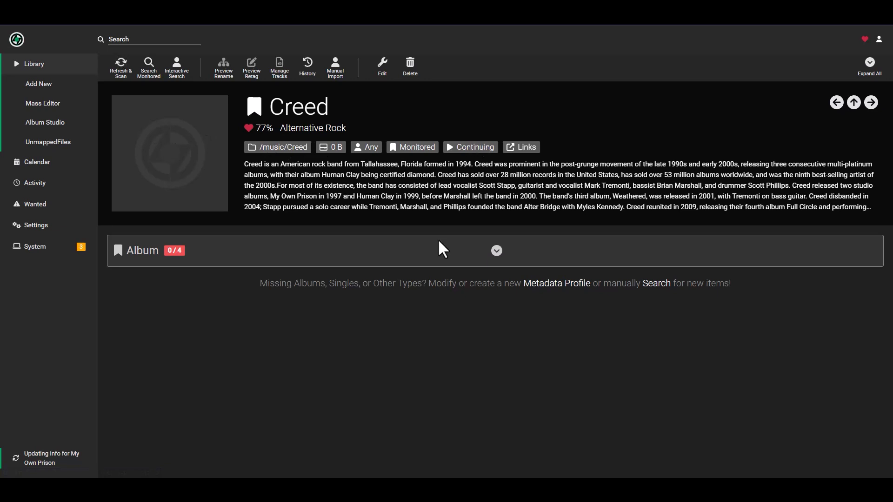
click(497, 250)
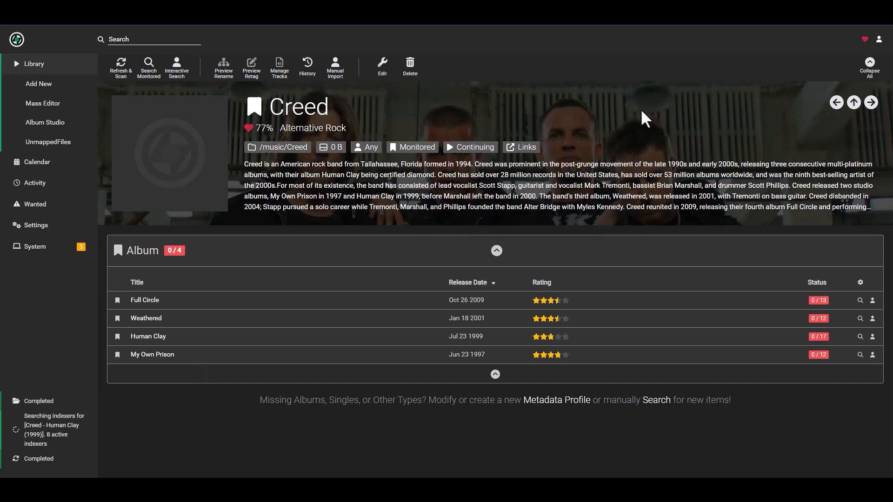
click(41, 71)
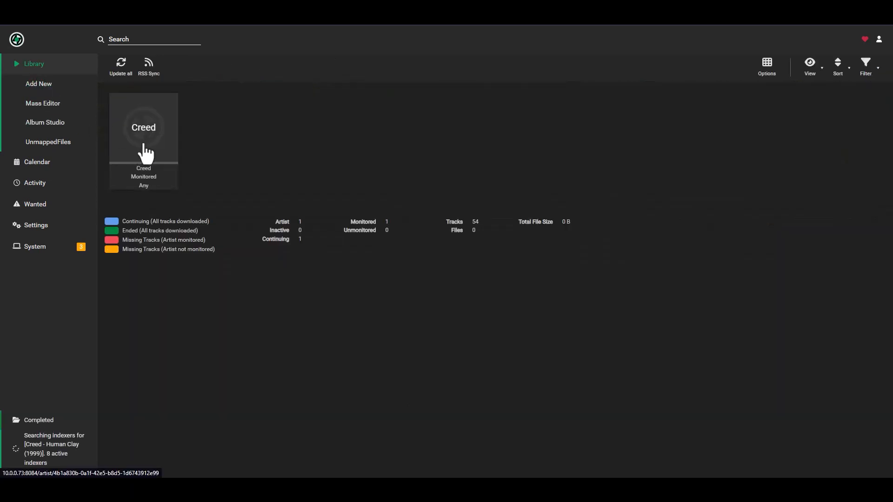
click(160, 122)
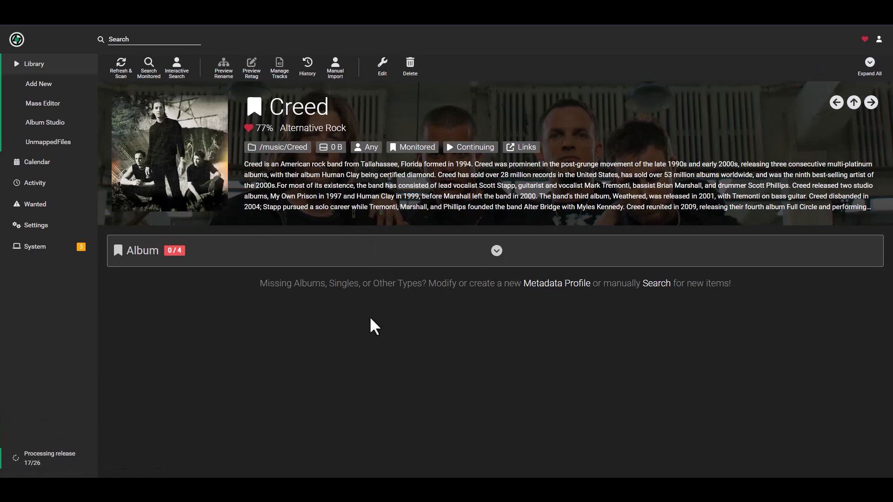
click(497, 251)
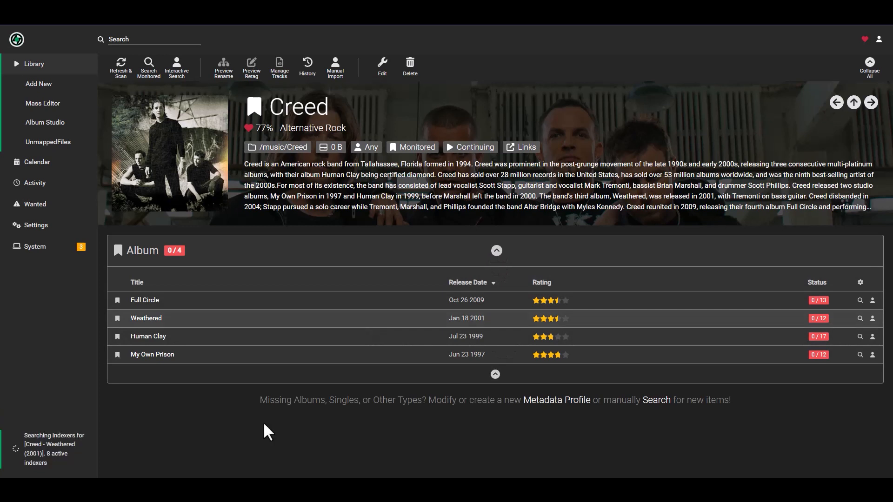
Switch to SABnzbd to check its download queue, which is still empty
right_click(54, 460)
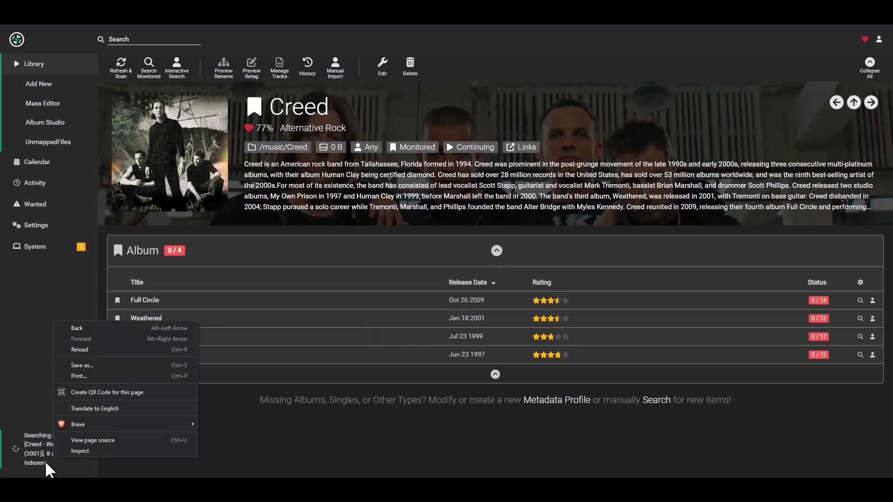
click(279, 461)
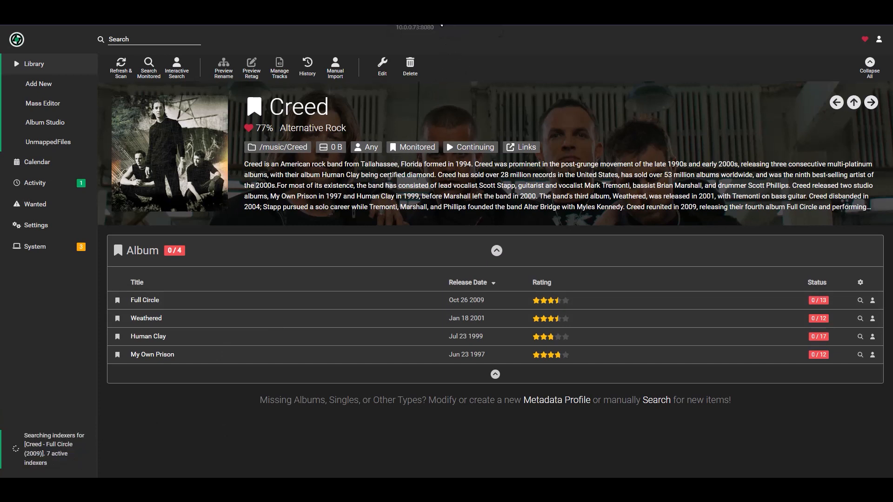
click(352, 9)
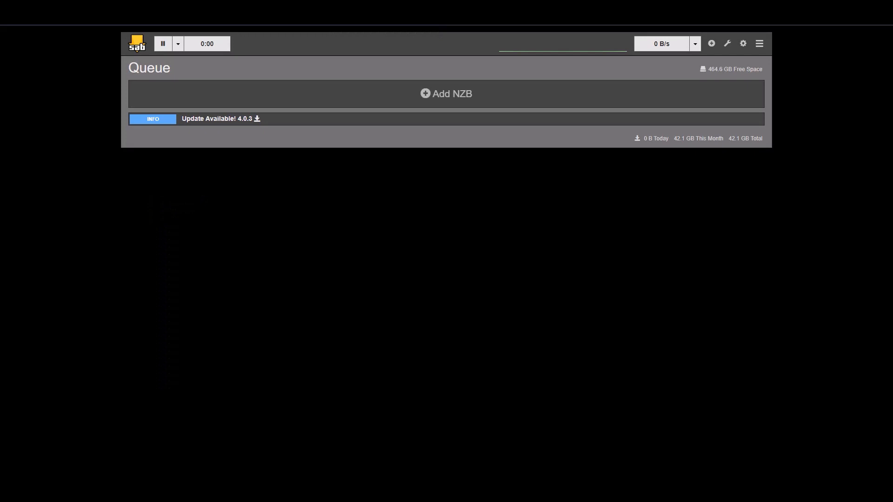
Inspect the four Creed torrents in qBittorrent's lidarr category, ending on the Human Clay torrent
click(289, 10)
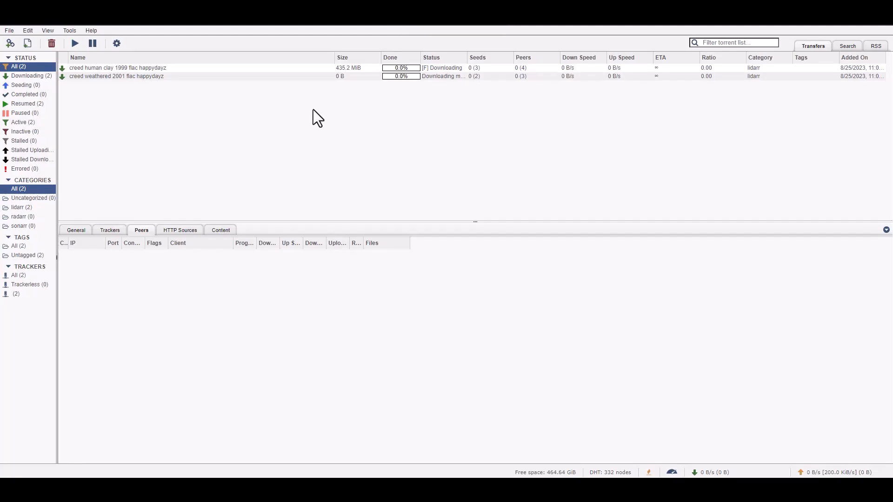
right_click(123, 70)
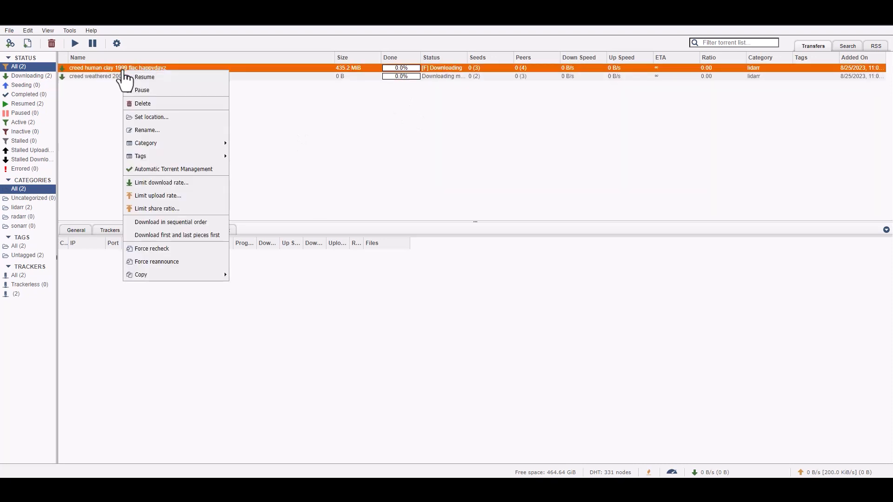
click(76, 92)
click(110, 77)
right_click(110, 77)
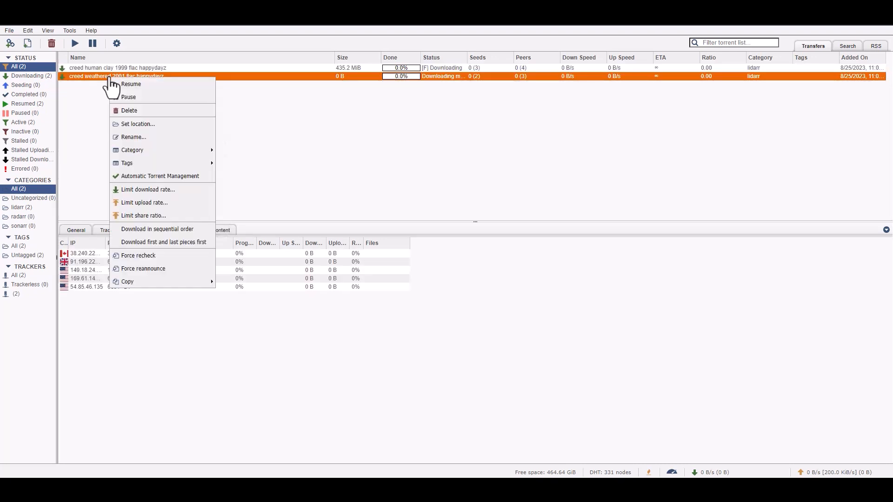
click(344, 127)
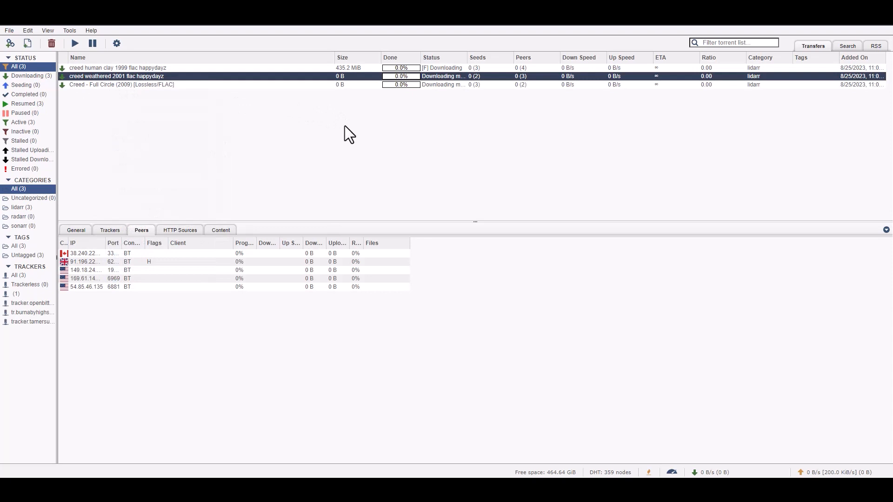
click(185, 70)
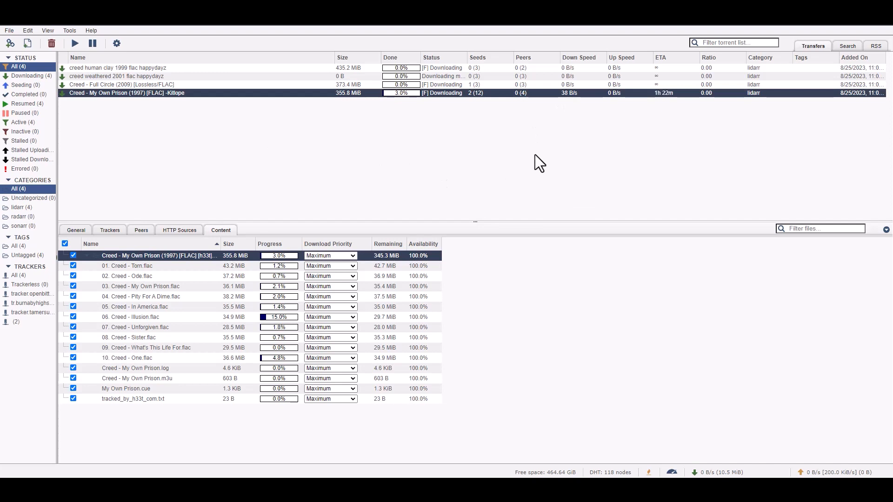
View the Human Clay torrent's files, then Lidarr's Activity queue of four Creed FLAC albums
click(130, 69)
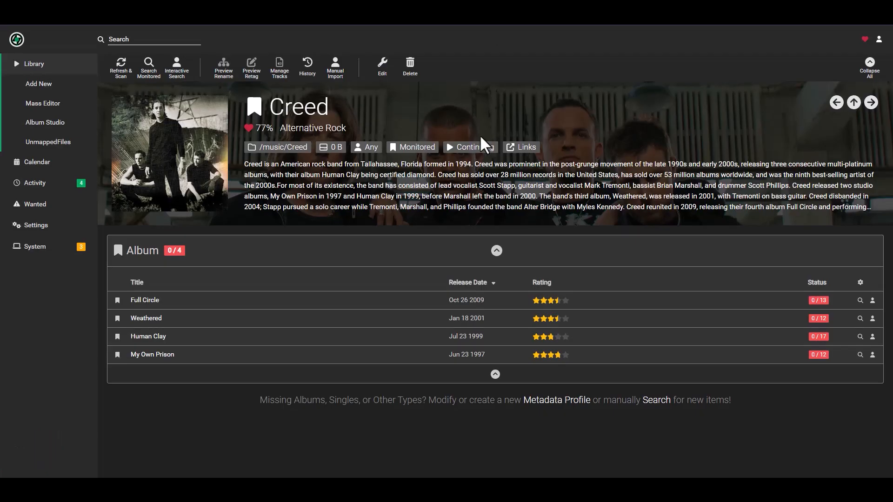
click(32, 184)
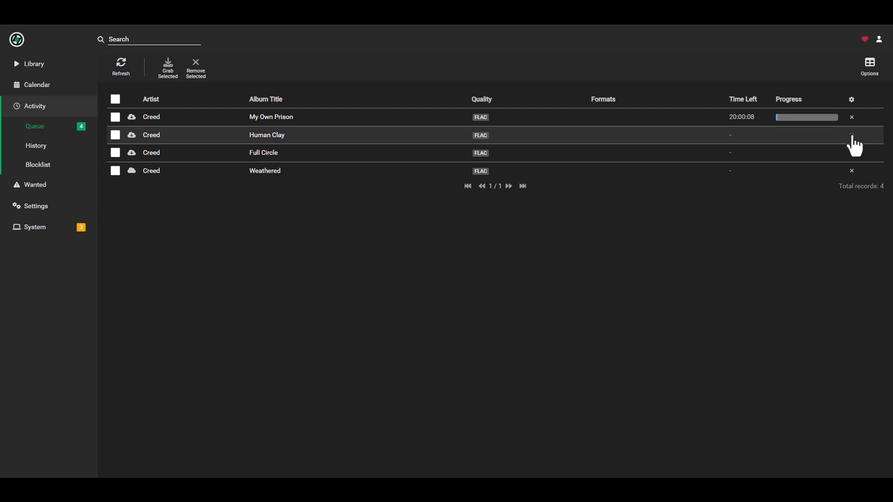
Remove the Human Clay queue entry with Blocklist Release ticked
click(853, 136)
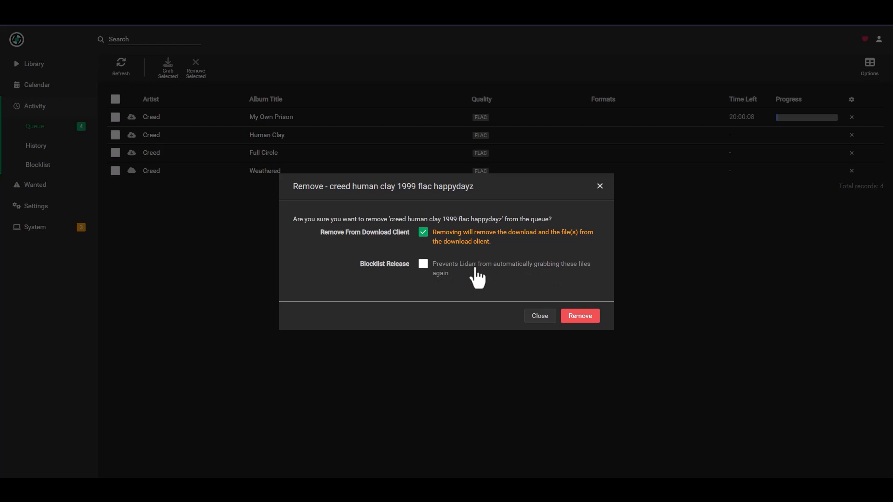
click(424, 264)
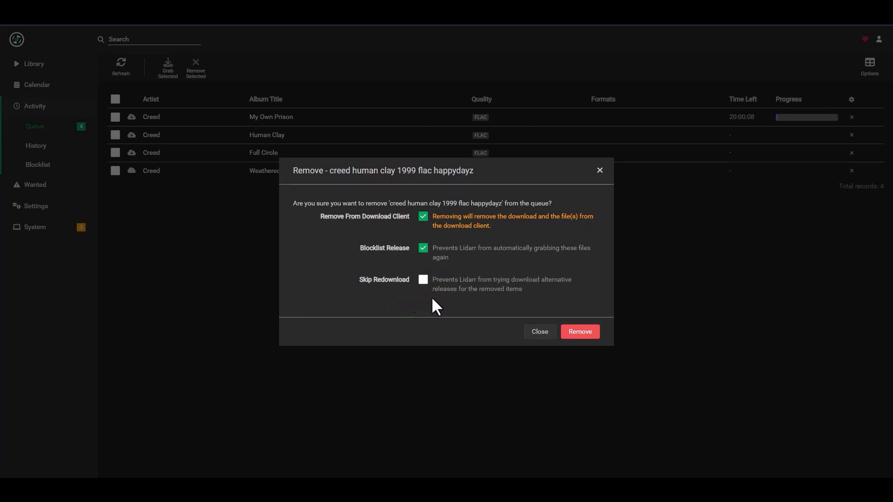
click(588, 339)
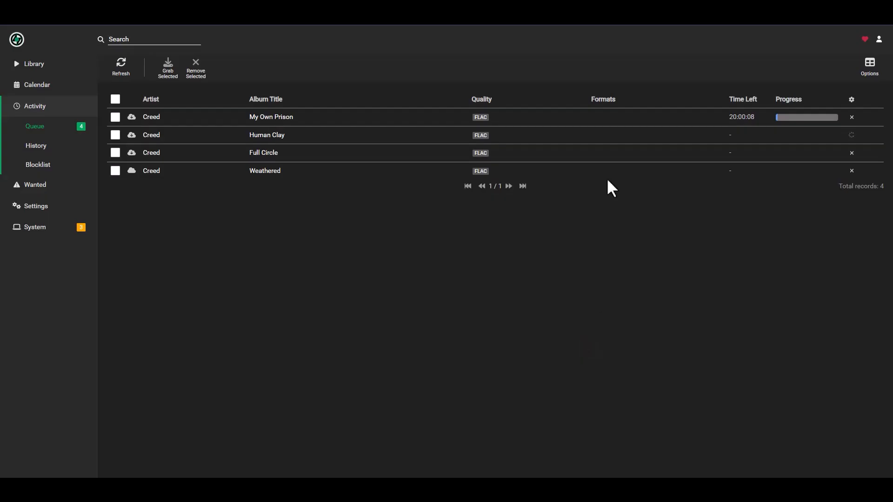
Check the Lidarr and SABnzbd queues, then settle on the qBittorrent transfer list
click(506, 18)
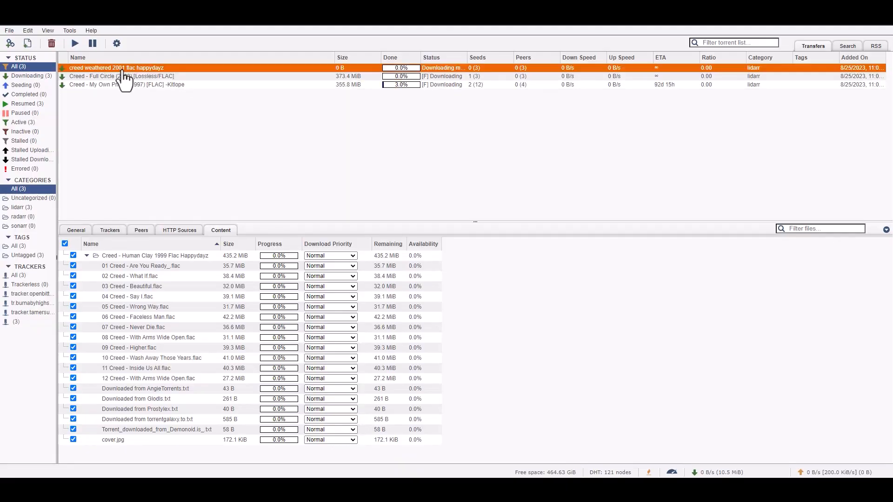
click(449, 18)
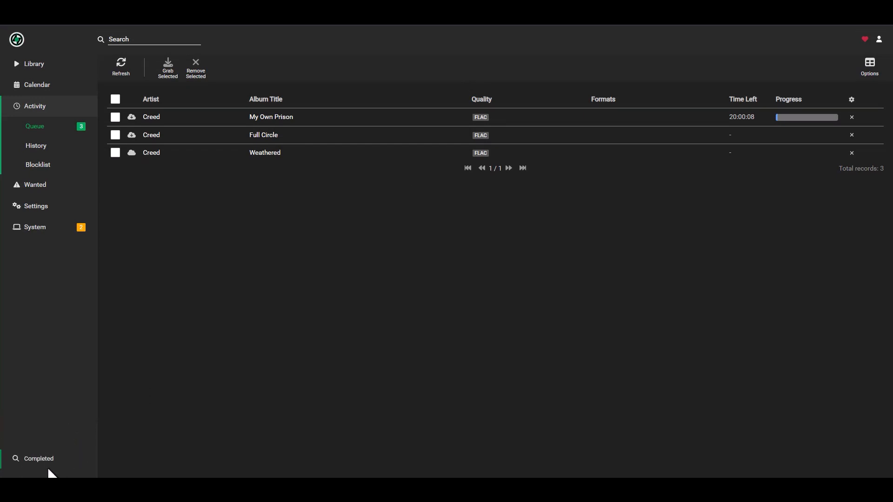
click(469, 17)
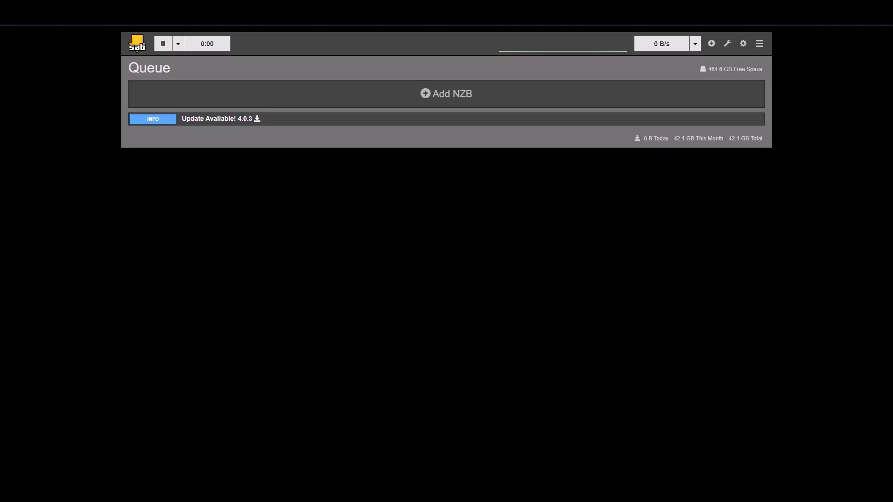
click(416, 17)
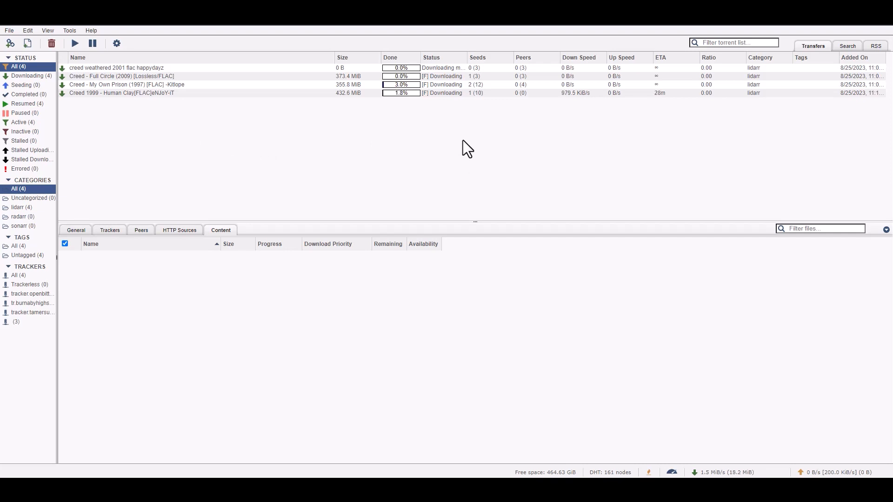
Inspect the files of the new Creed 1999 - Human Clay torrent
click(570, 94)
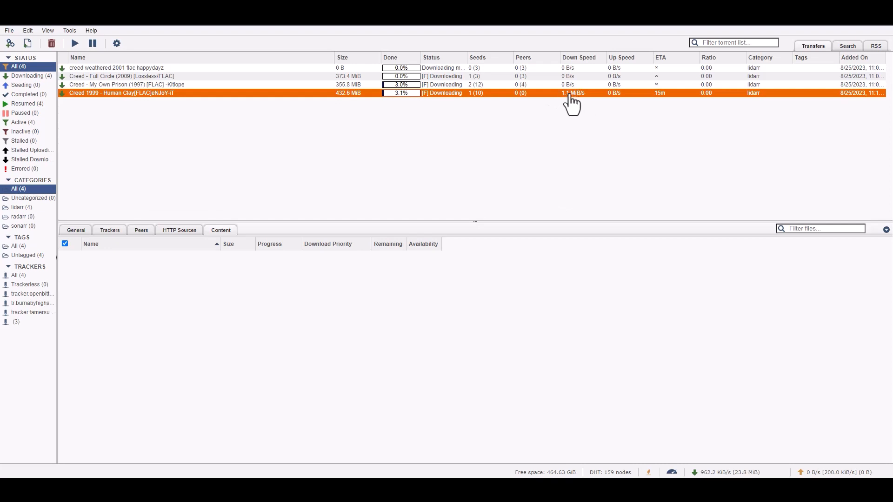
click(426, 136)
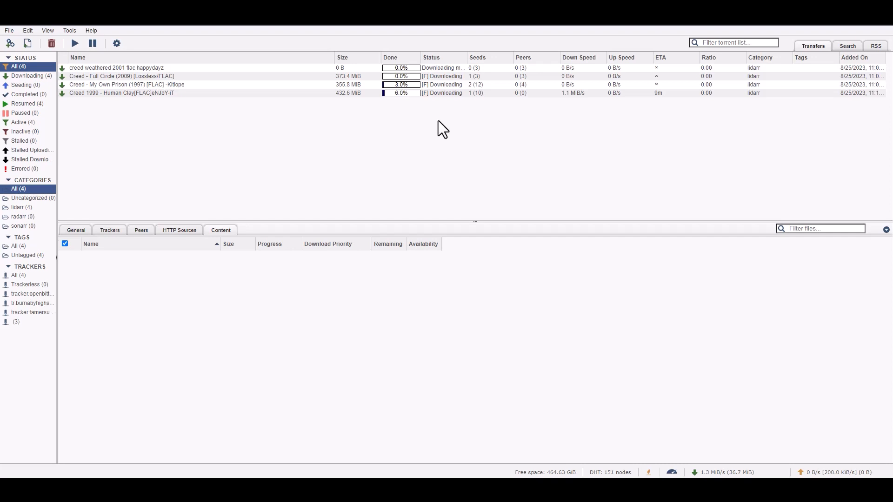
click(182, 93)
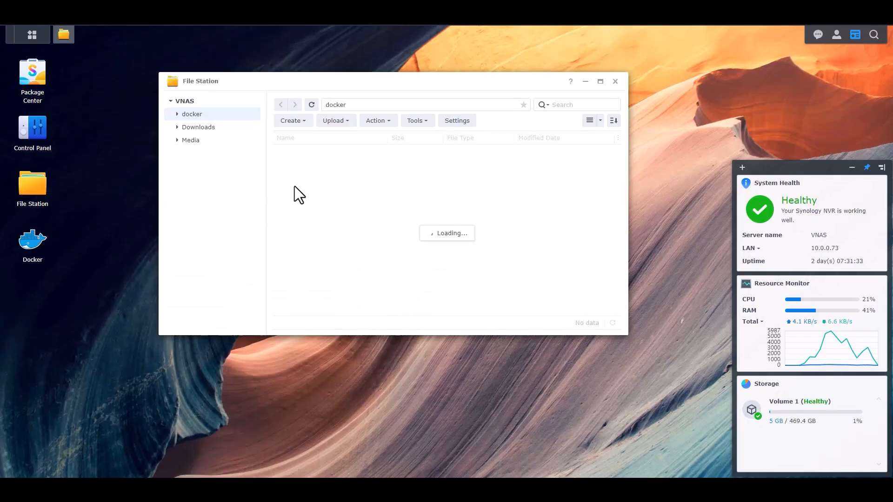
Browse Downloads > completed > lidarr and open Creed - My Own Prison to view its ten FLAC tracks, then go back
click(190, 140)
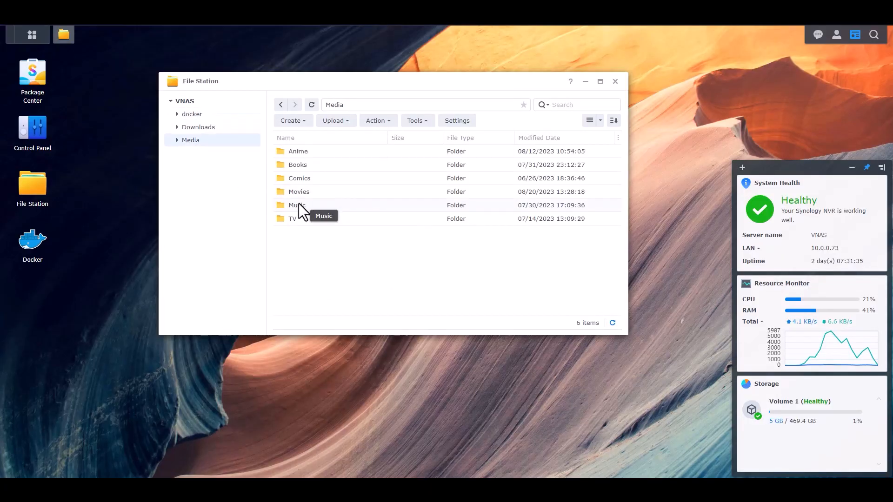
click(196, 127)
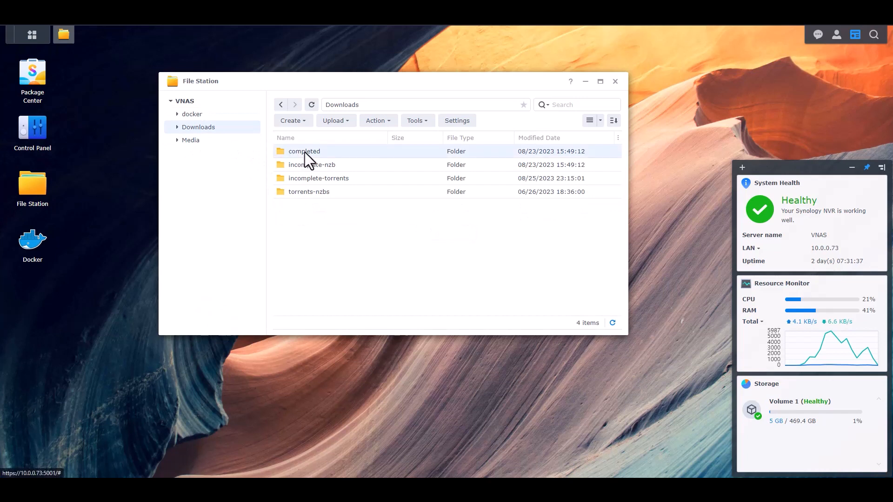
double_click(305, 152)
double_click(297, 153)
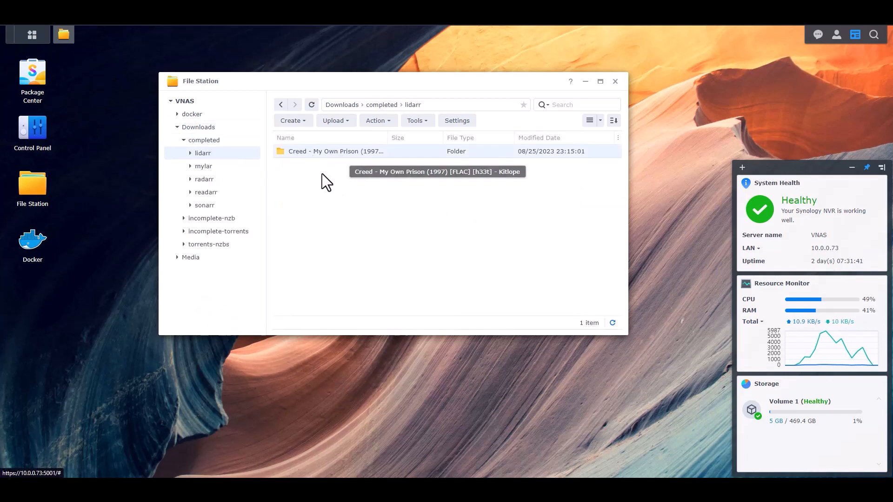
double_click(320, 151)
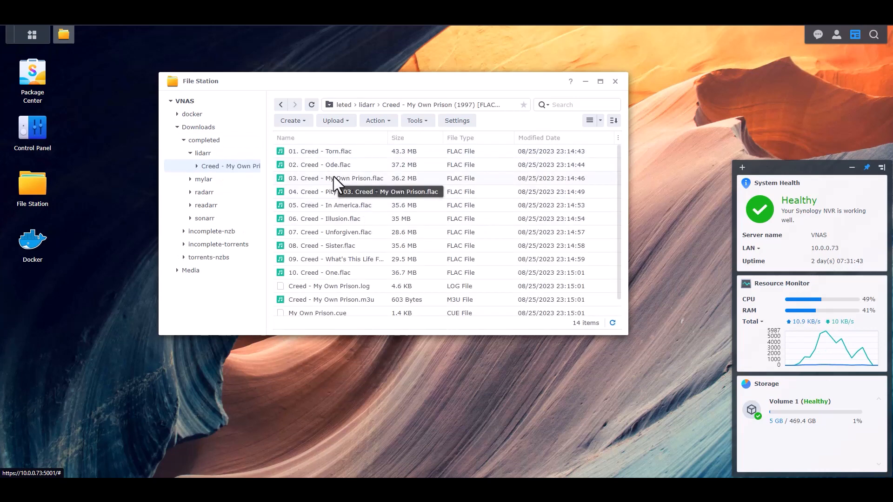
scroll(465, 242, down, 1)
scroll(468, 252, up, 1)
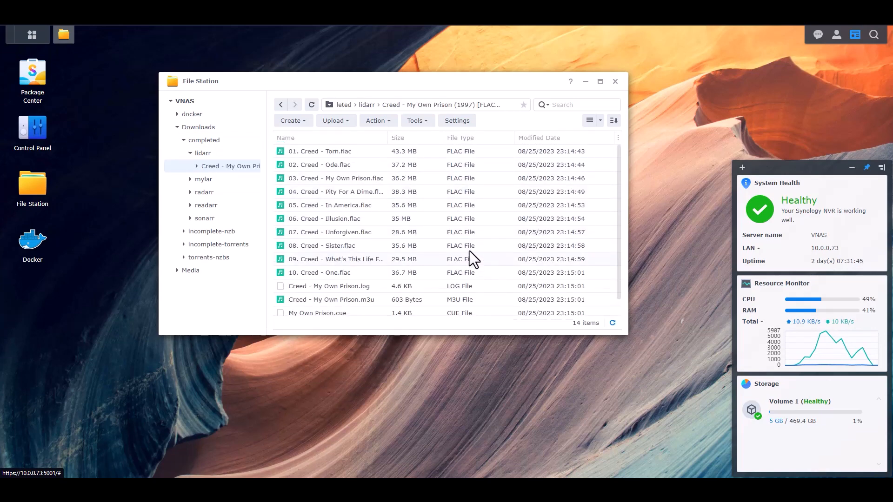
click(281, 104)
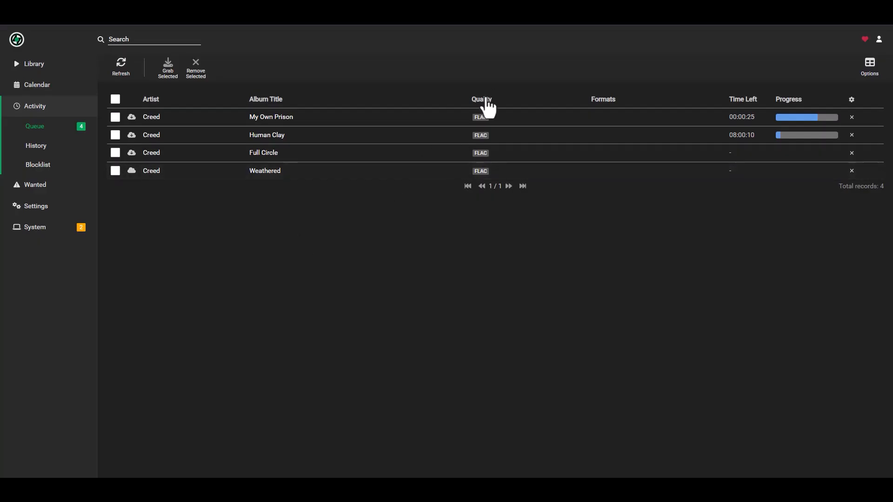
Confirm My Own Prison shows 100% and 'Waiting to Import' in Lidarr's queue
mouse_move(794, 118)
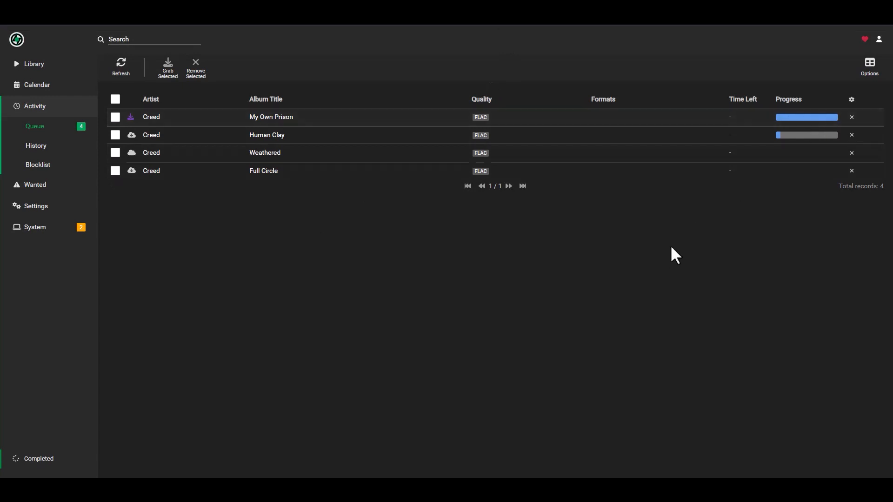
mouse_move(131, 119)
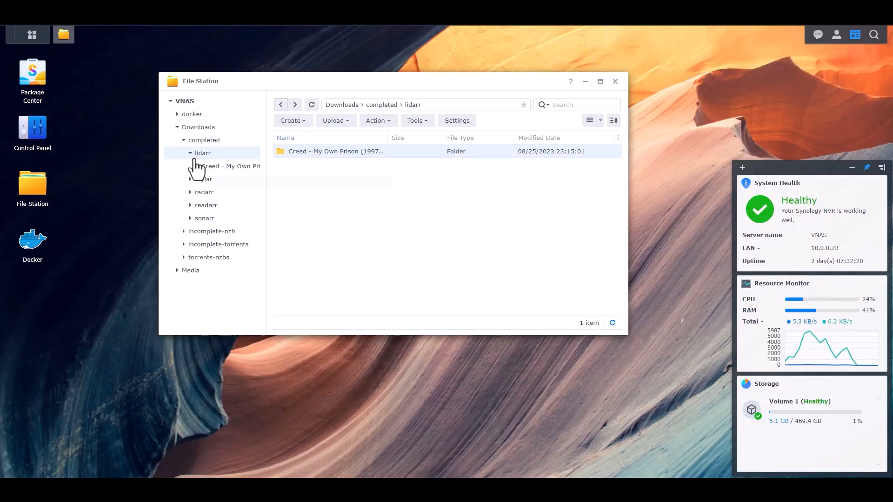
Open Media > Movies and refresh it several times, confirming it stays empty
click(177, 127)
click(190, 140)
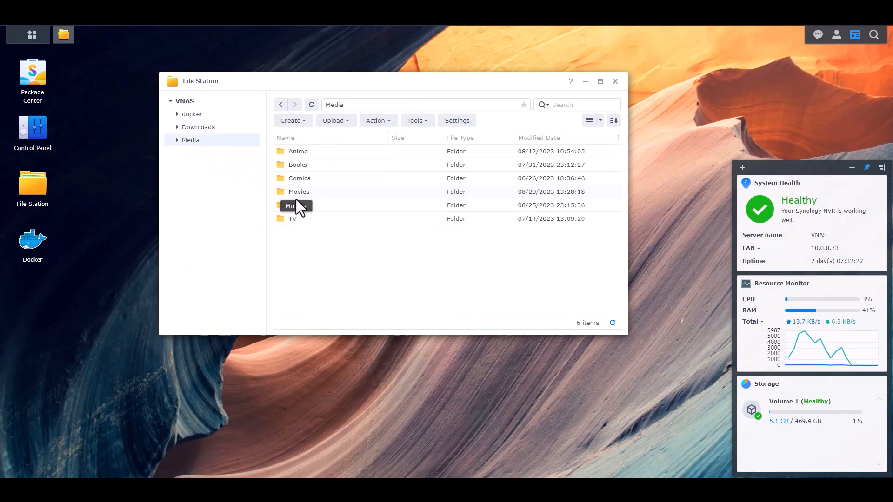
double_click(297, 192)
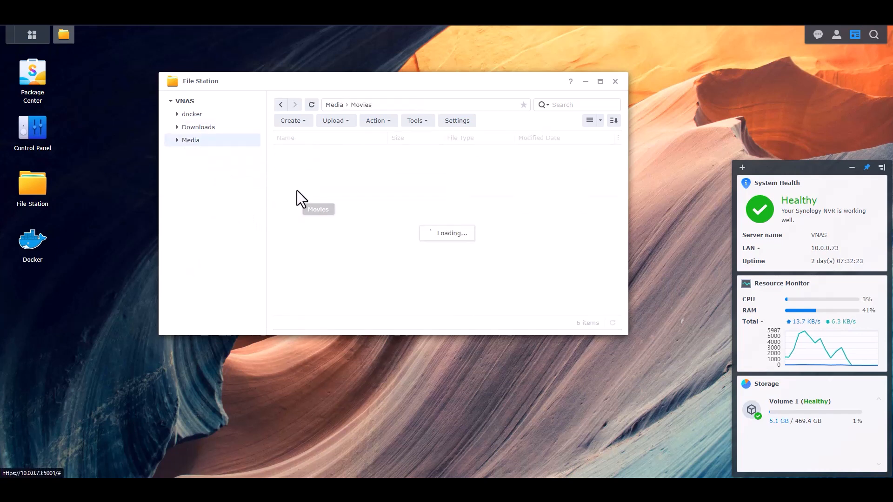
click(312, 105)
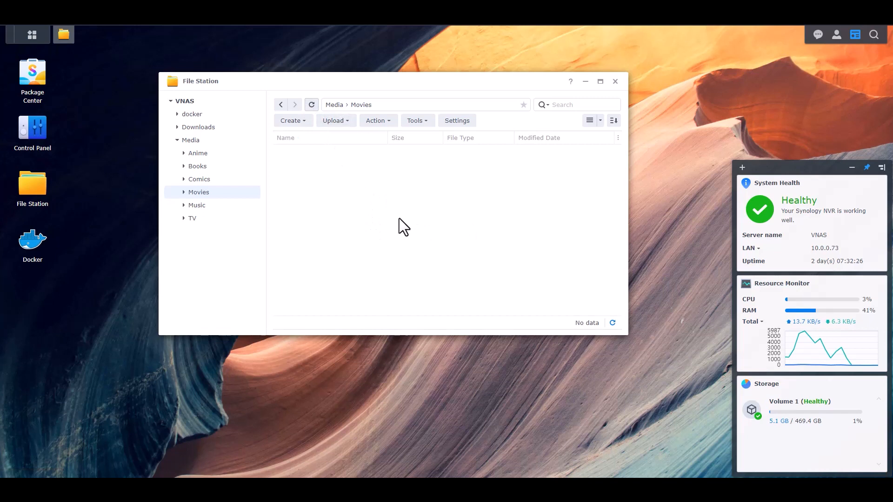
click(310, 105)
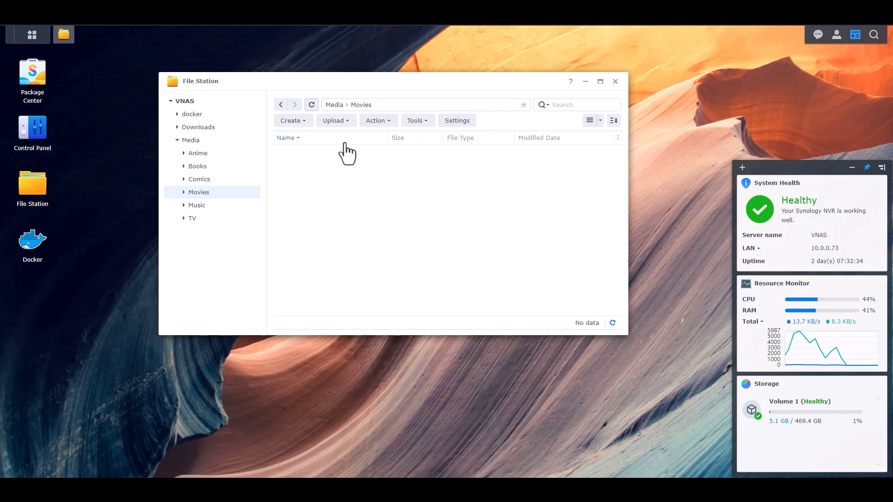
click(316, 106)
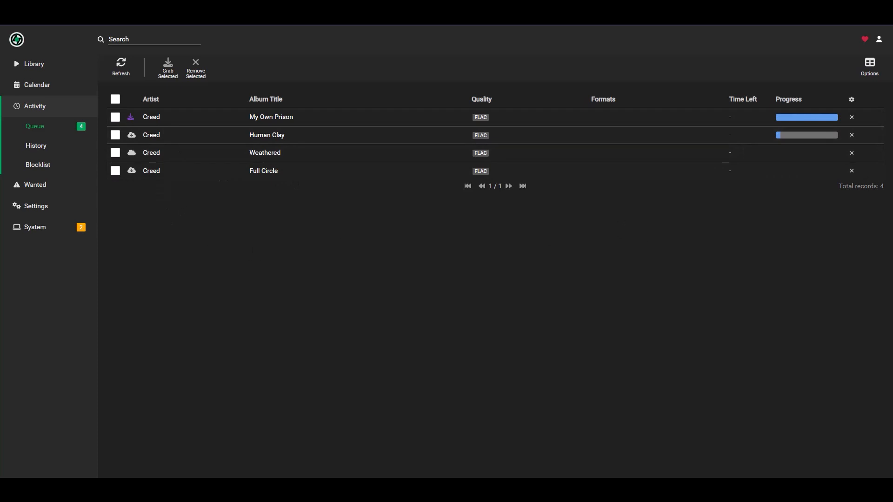
mouse_move(130, 116)
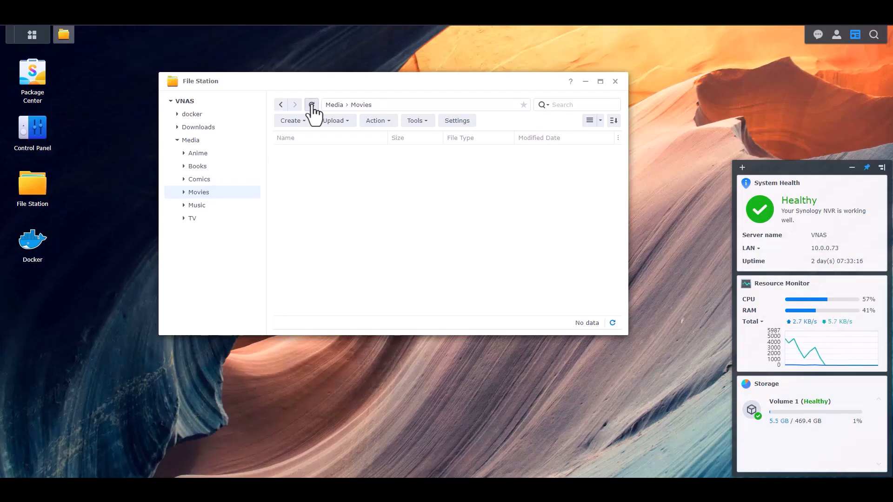
click(312, 106)
click(311, 107)
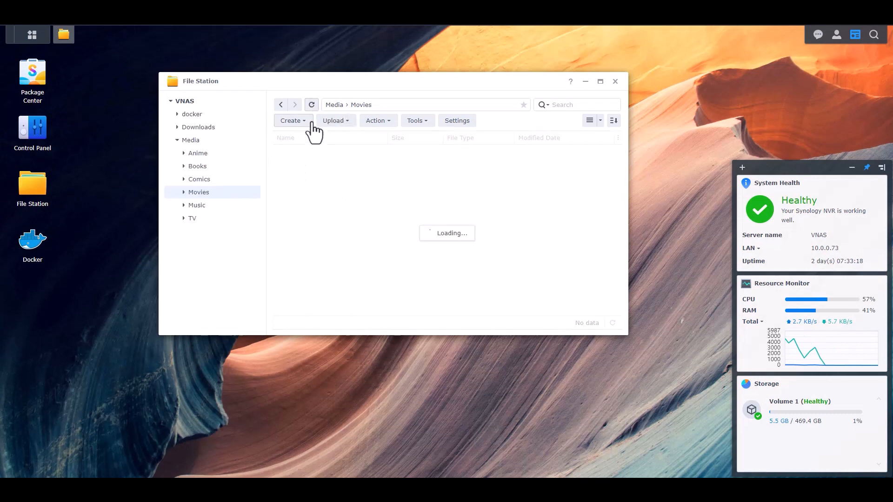
Navigate to Media > Music > Creed > My Own Prison (1997)
click(334, 105)
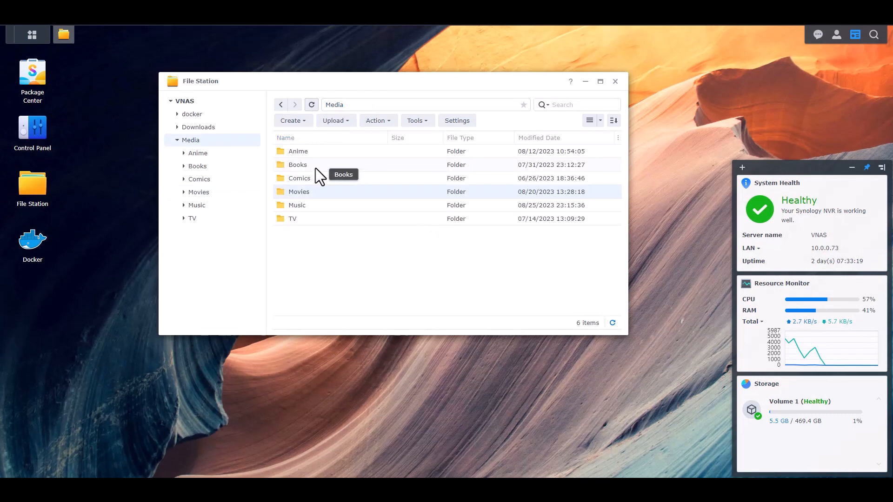
double_click(297, 205)
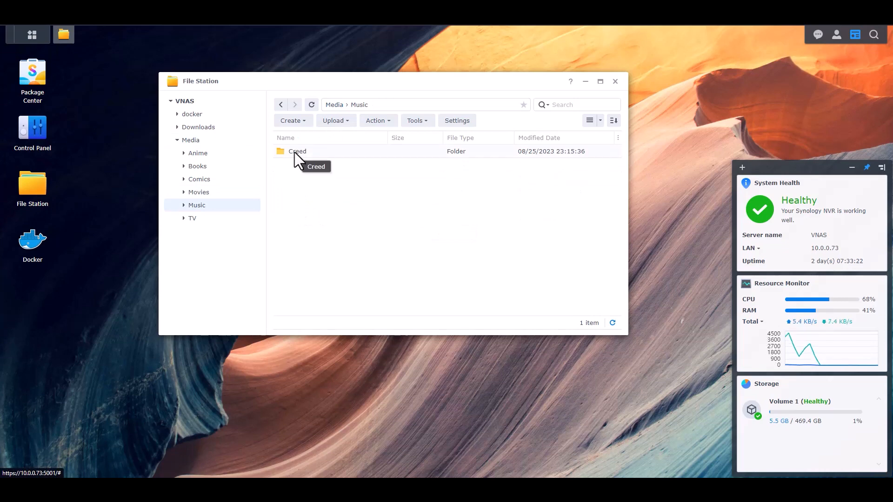
double_click(297, 151)
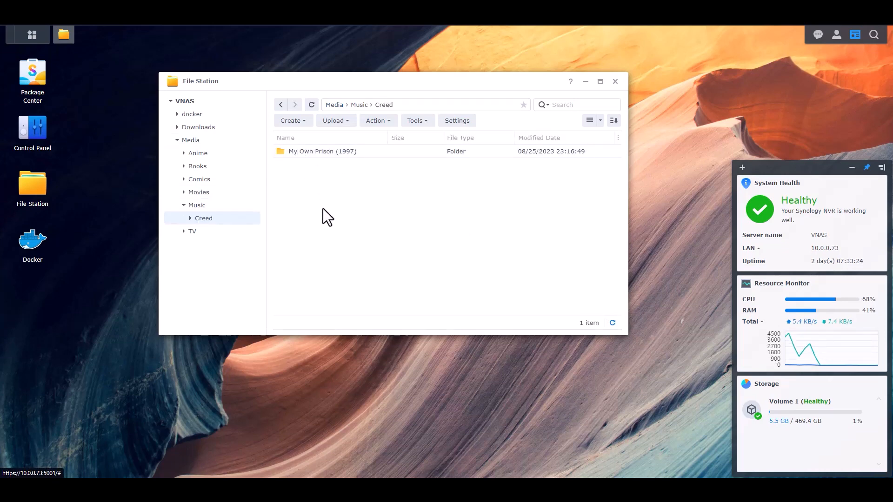
double_click(307, 152)
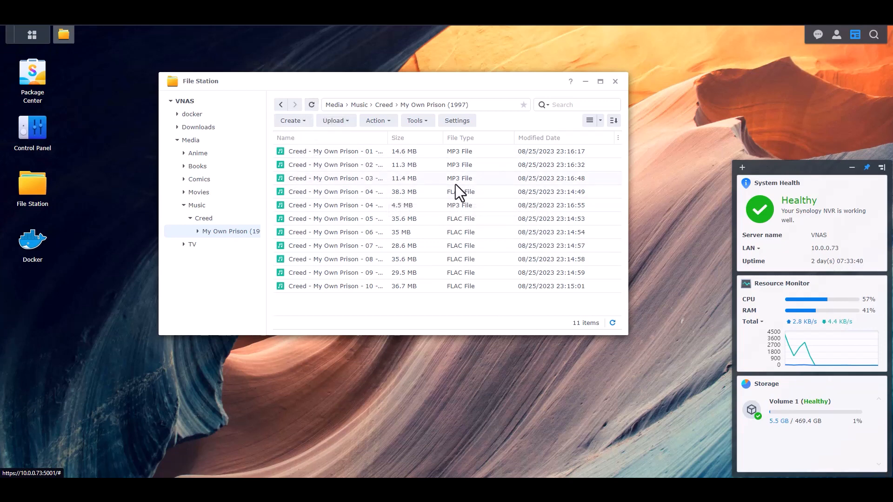
Refresh the album folder repeatedly as its FLAC tracks turn into MP3s
click(311, 109)
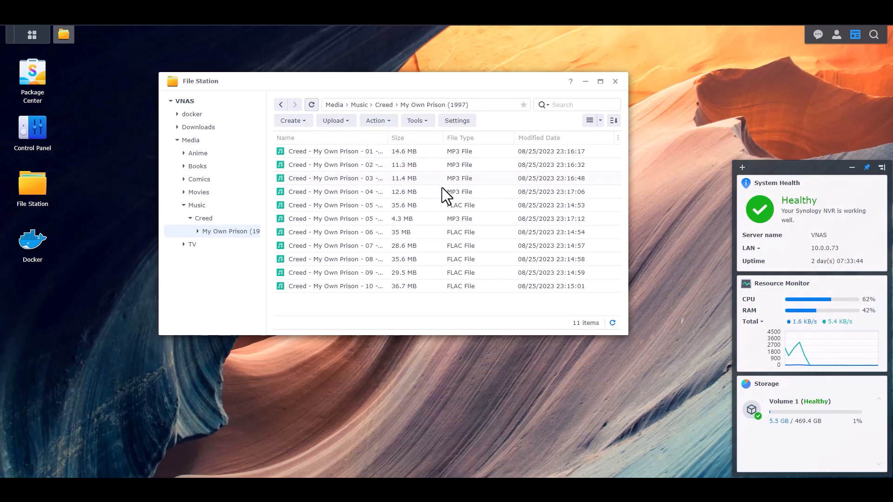
click(312, 105)
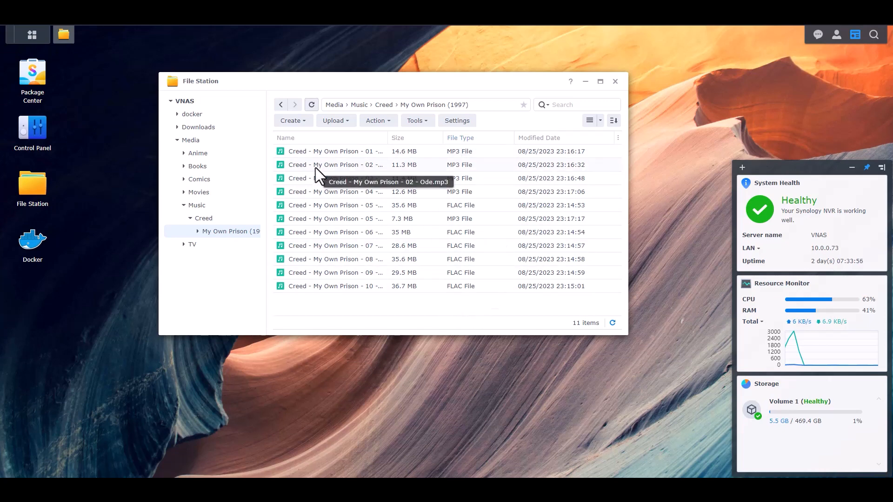
click(311, 105)
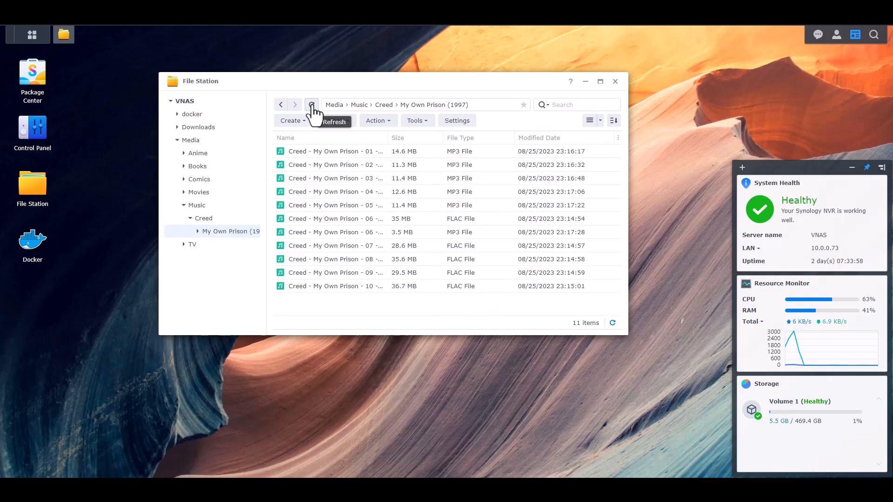
click(312, 105)
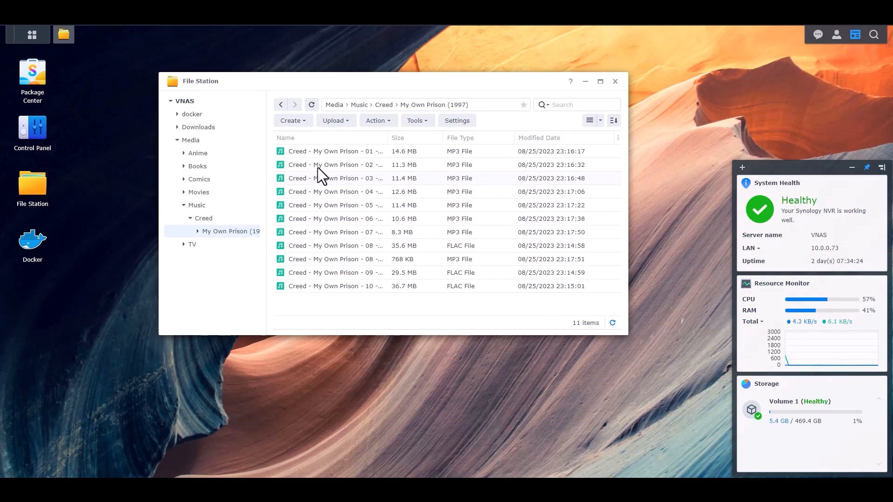
click(311, 106)
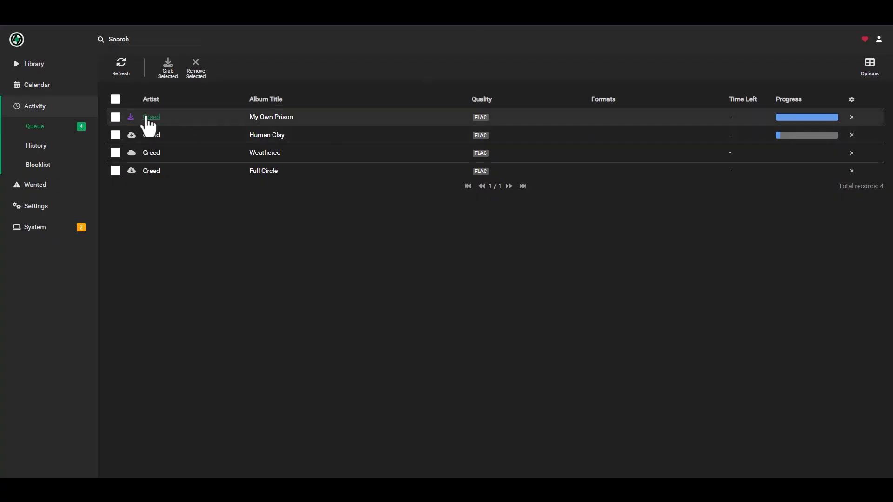
Refresh the queue, then reload My Own Prison (1997) until all ten tracks show as MP3
click(125, 75)
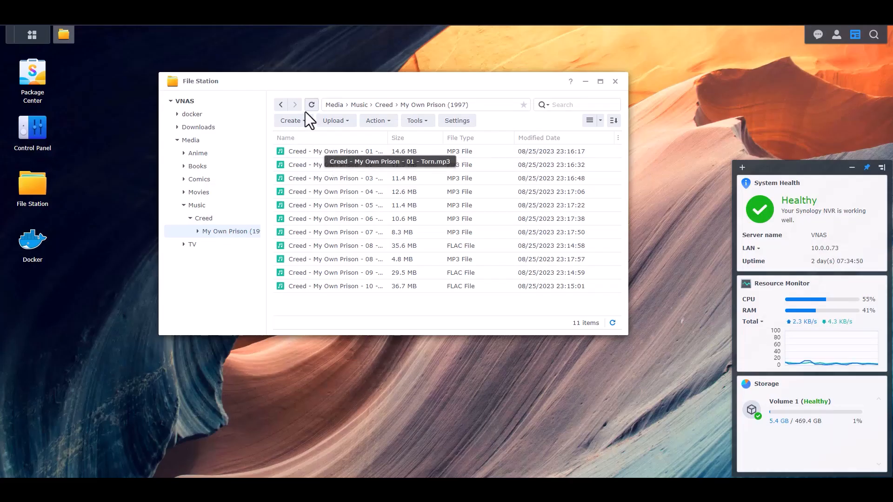
click(312, 105)
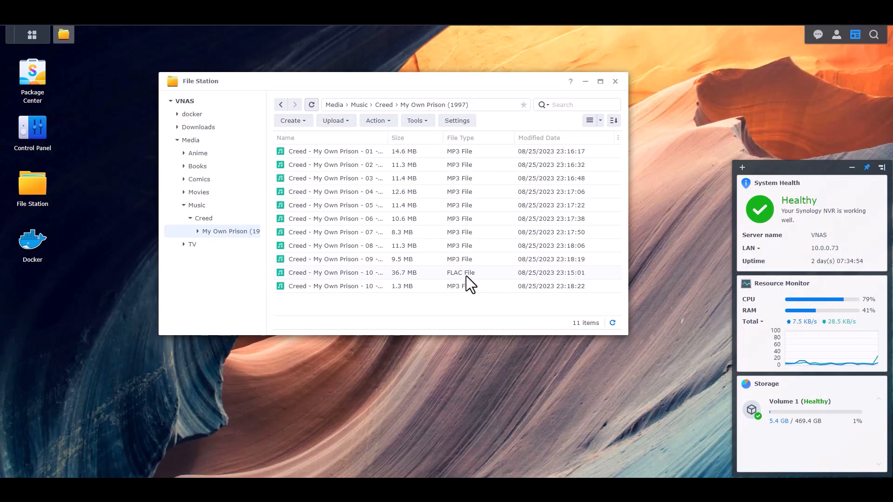
click(311, 105)
click(312, 108)
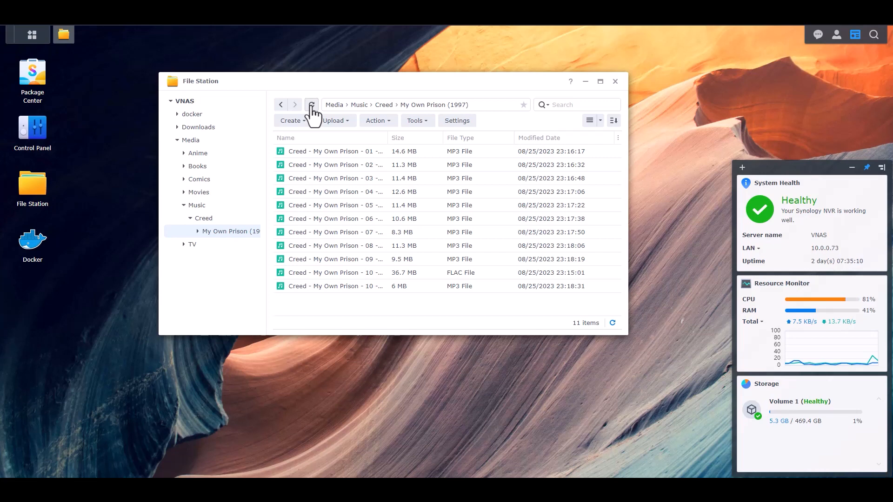
click(312, 105)
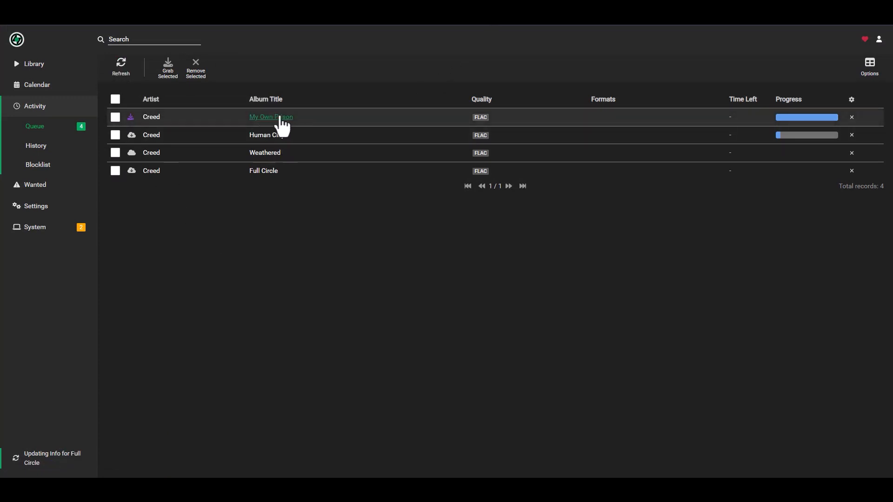
Open Creed's page from the Library and expand all four albums
mouse_move(130, 120)
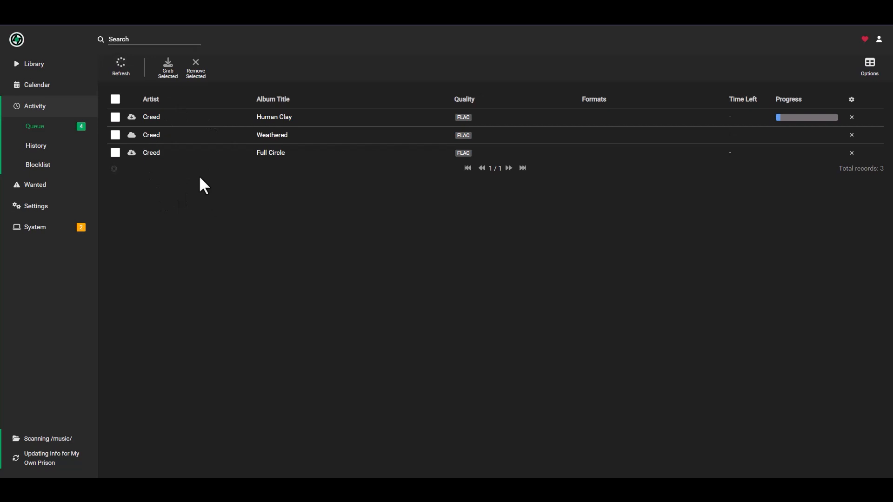
click(43, 68)
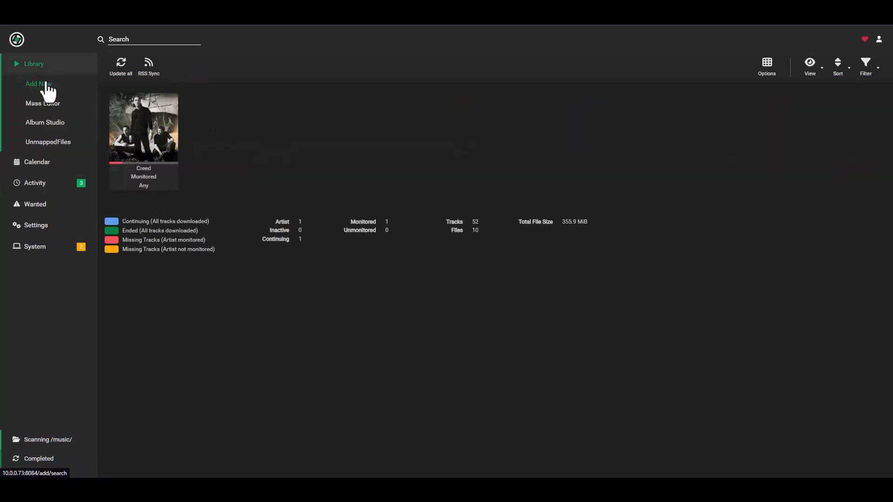
click(174, 144)
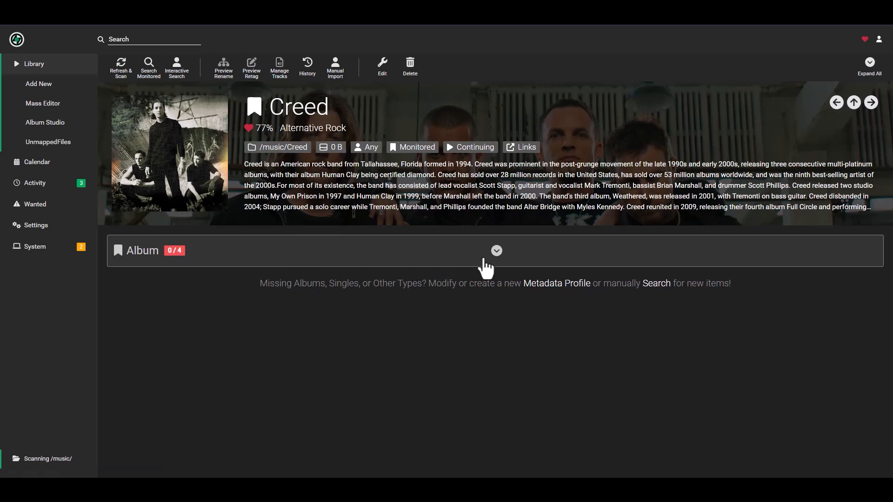
click(496, 252)
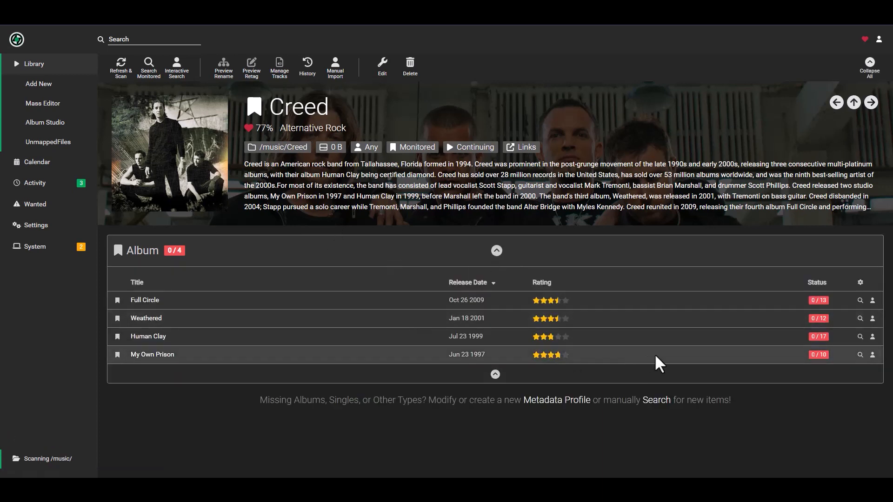